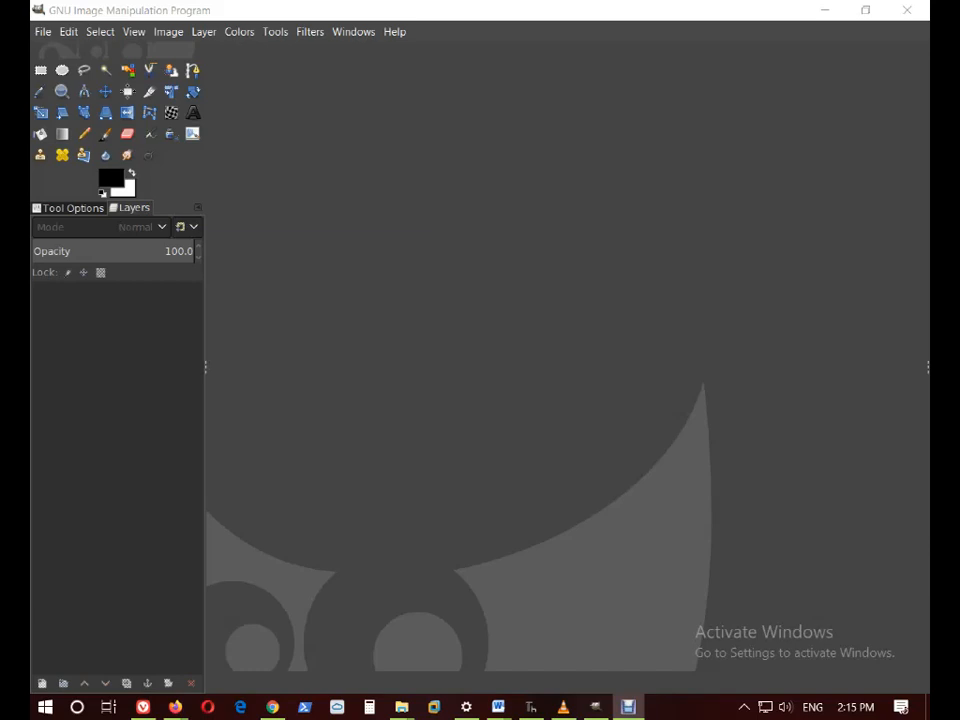
pyautogui.click(106, 133)
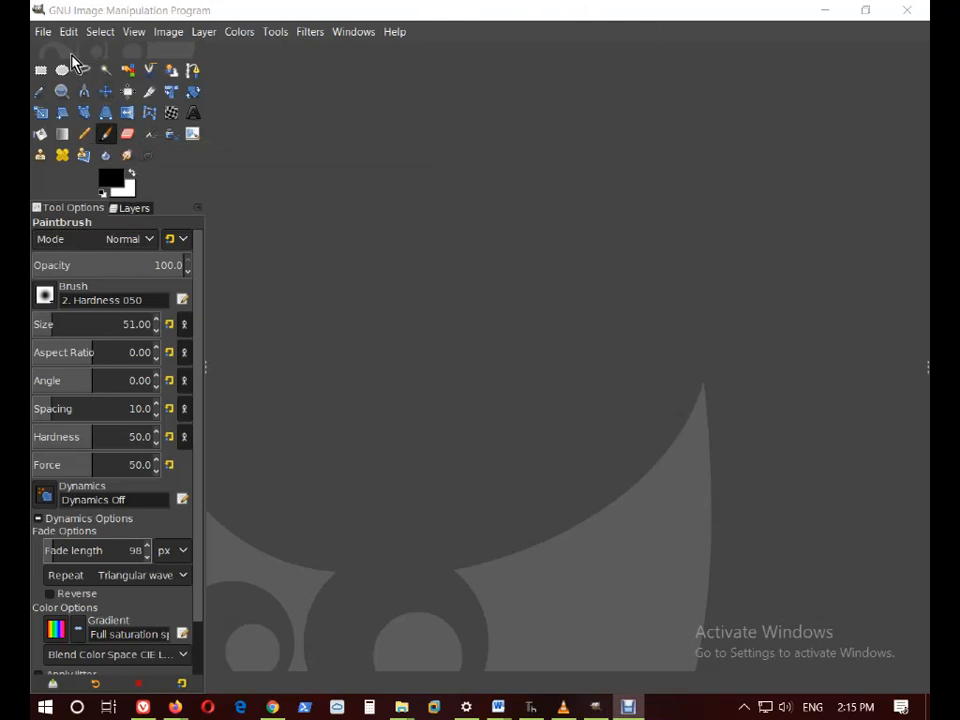
pyautogui.click(42, 33)
pyautogui.click(44, 52)
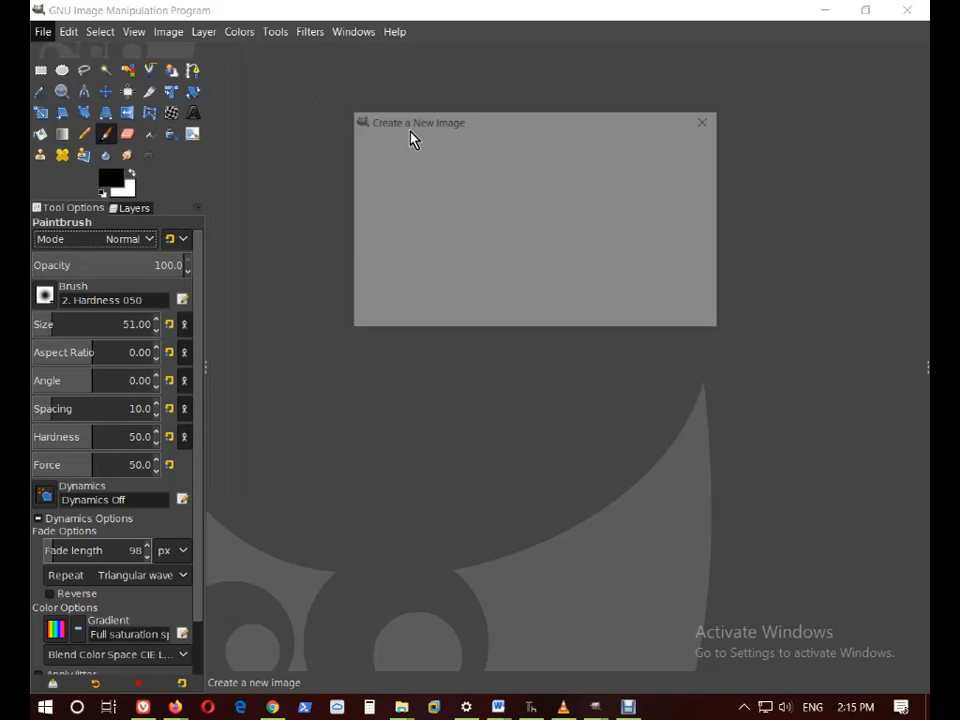
pyautogui.click(555, 153)
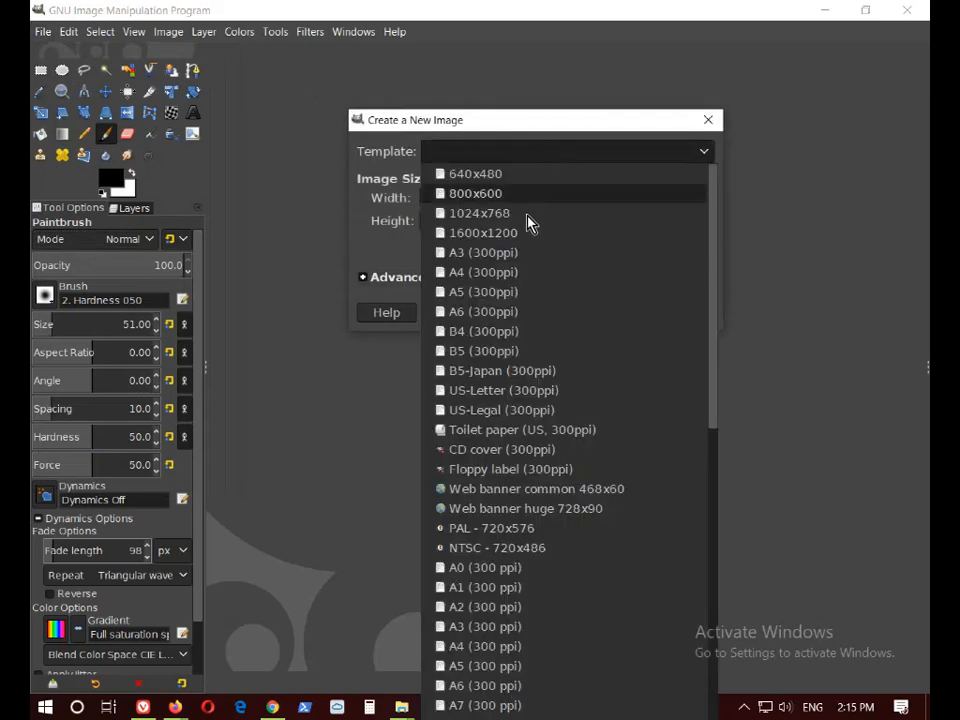
pyautogui.click(508, 214)
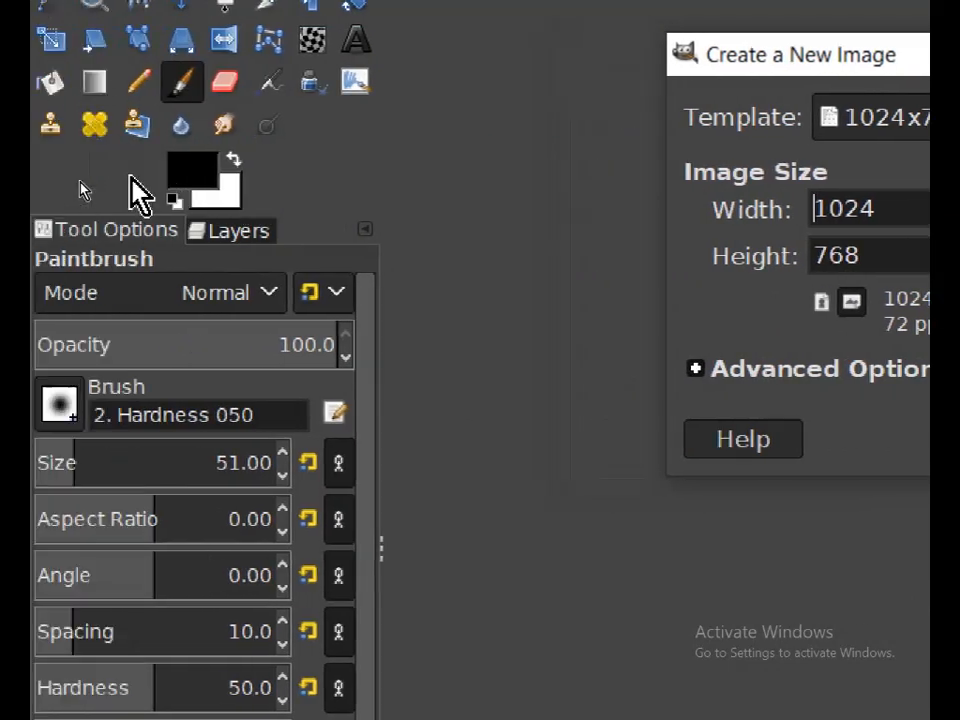
pyautogui.click(234, 160)
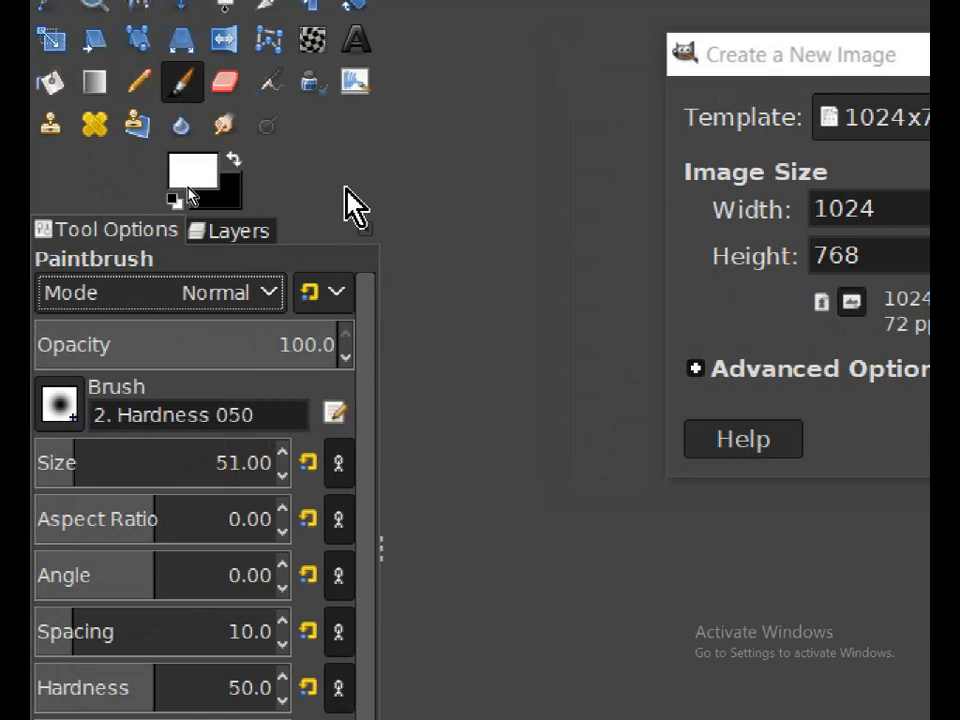
pyautogui.click(236, 165)
pyautogui.click(235, 163)
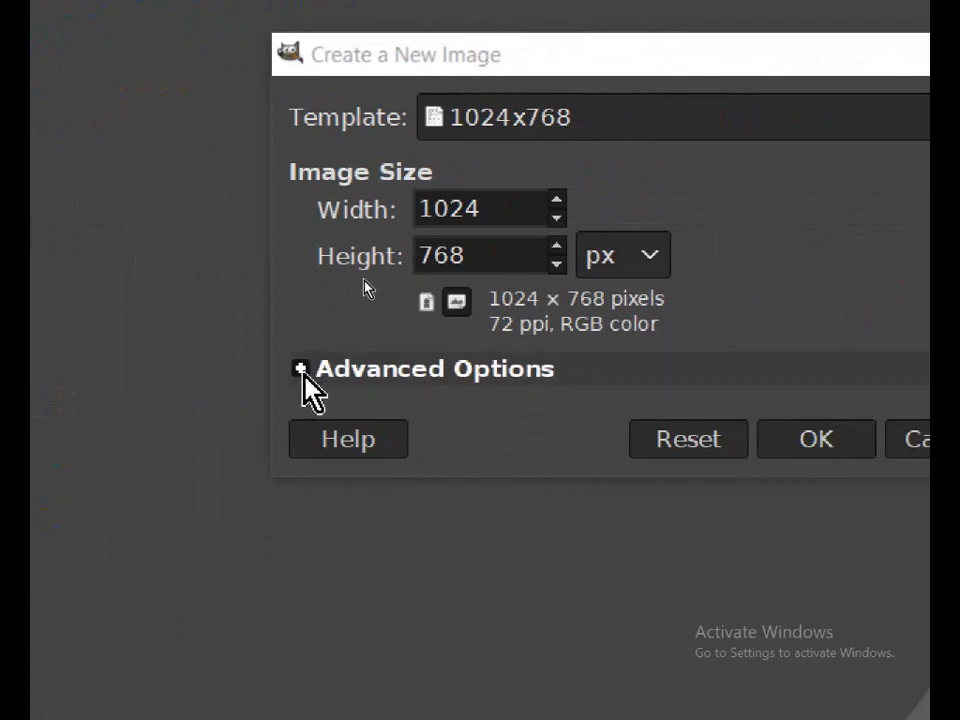
pyautogui.click(302, 370)
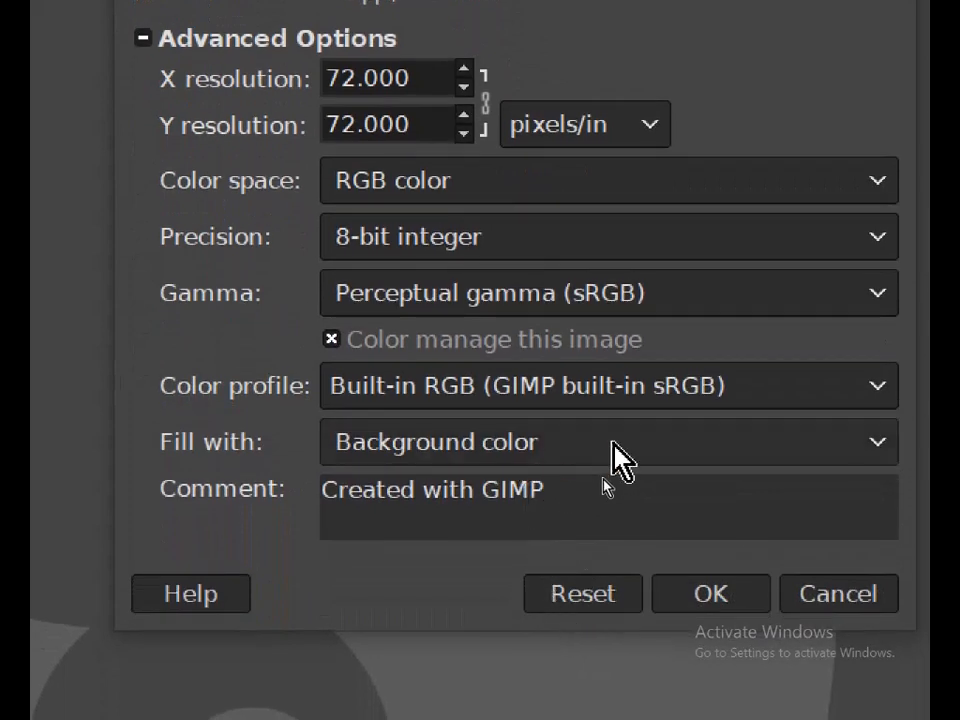
pyautogui.click(627, 441)
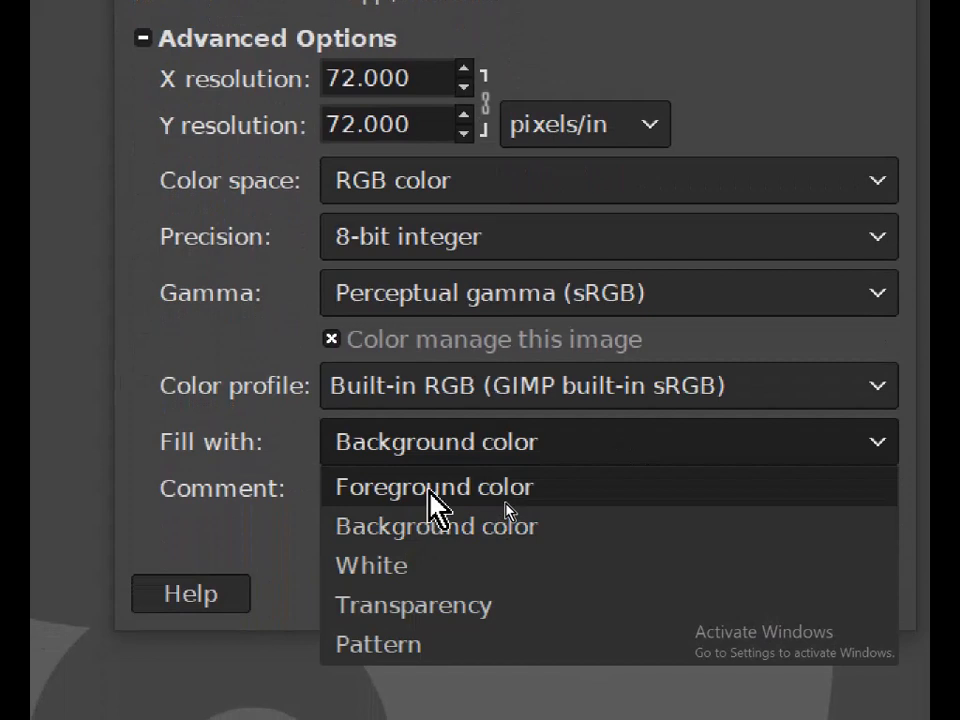
pyautogui.click(430, 452)
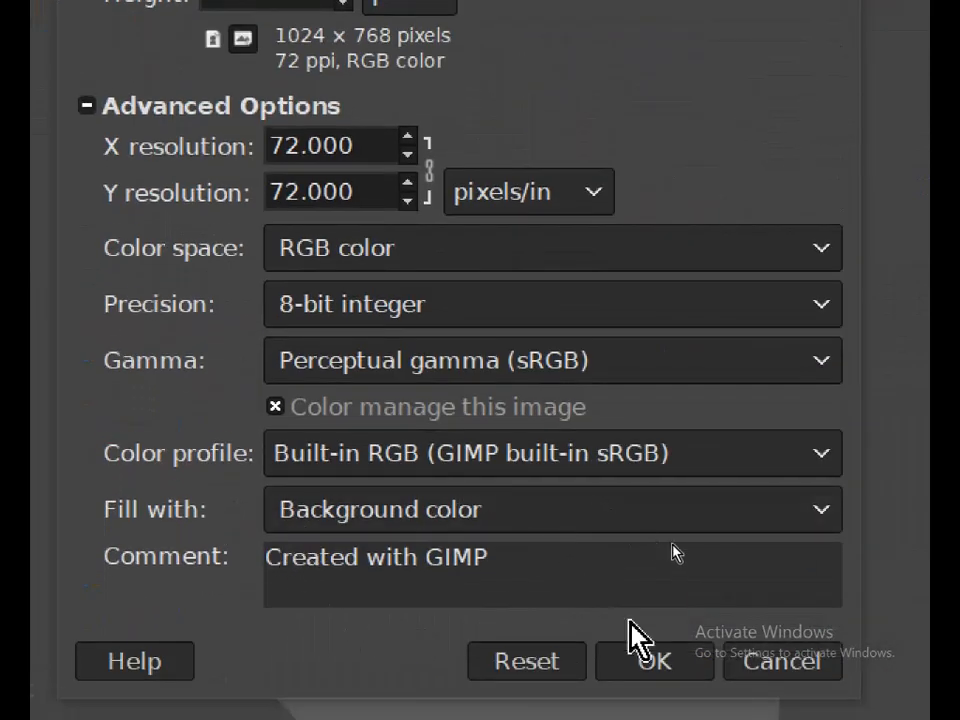
pyautogui.click(765, 640)
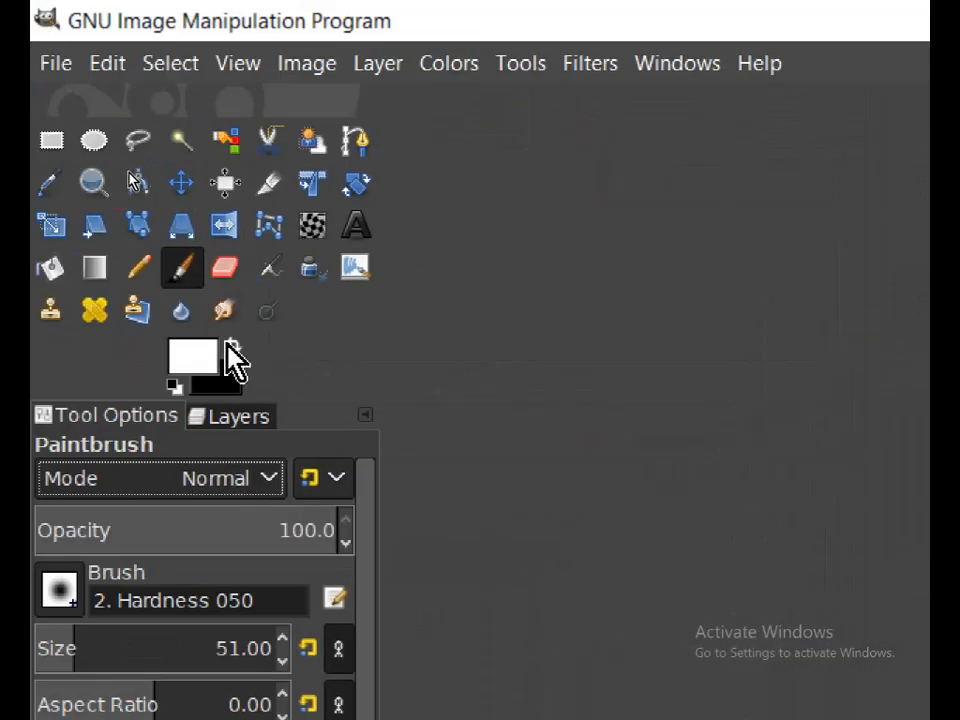
pyautogui.click(233, 345)
# Create a 1024x768 image filled with black by making black the background color, and restore black as the foreground color.
pyautogui.click(372, 63)
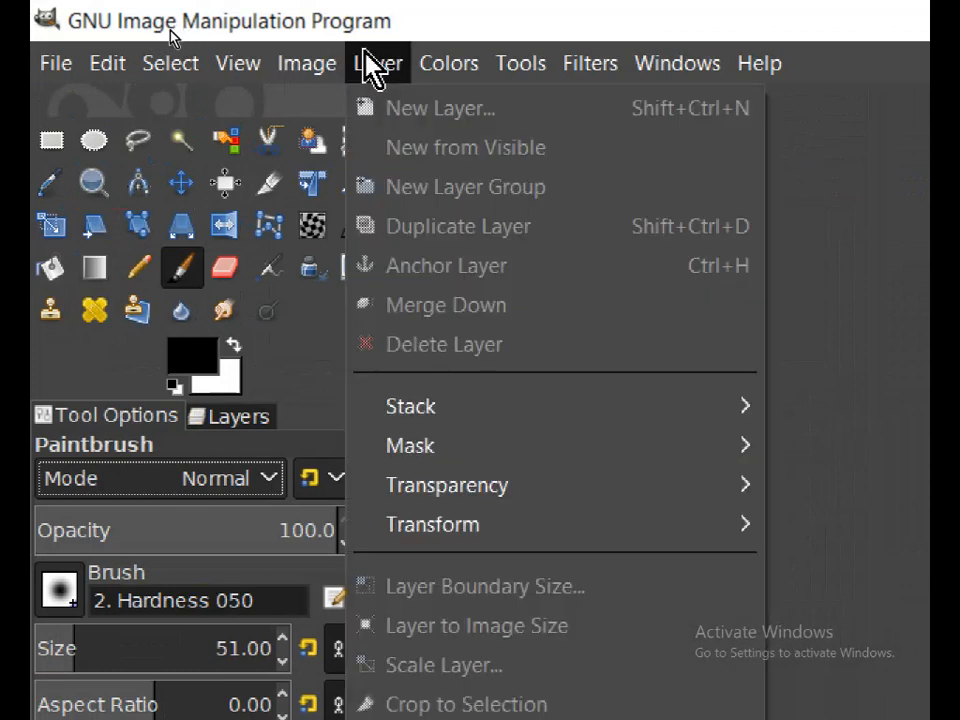
pyautogui.click(100, 68)
pyautogui.click(56, 63)
pyautogui.click(81, 110)
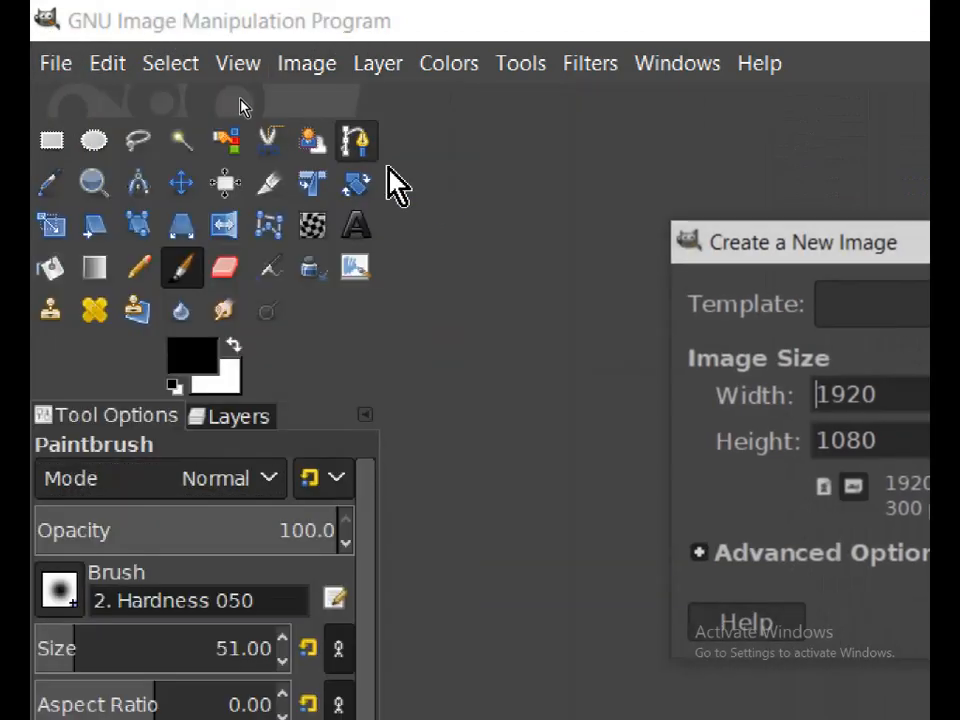
pyautogui.click(906, 315)
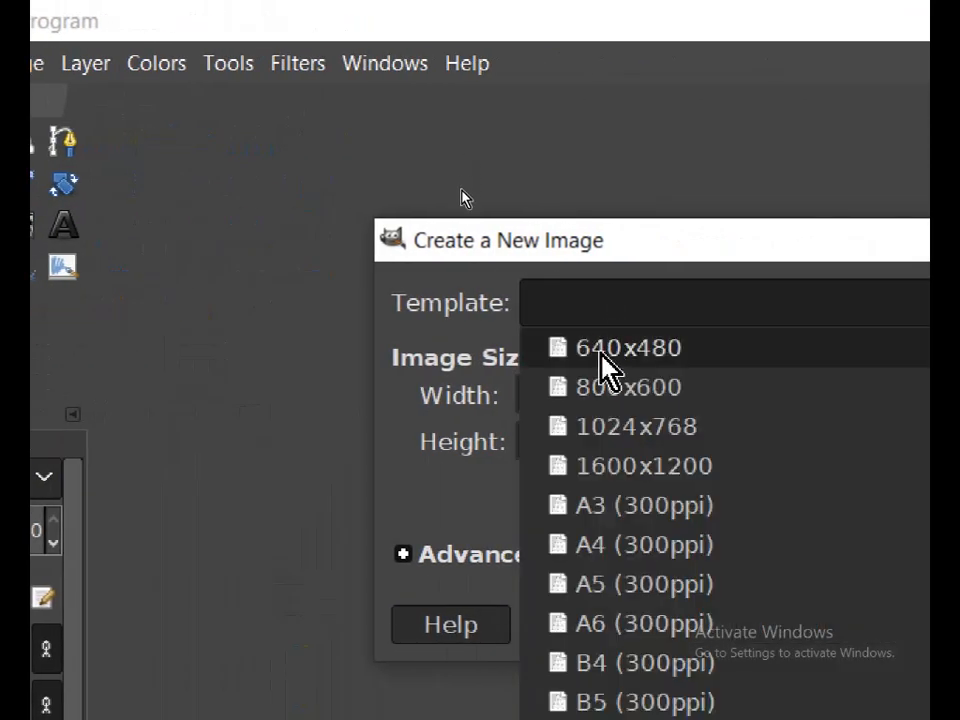
pyautogui.click(600, 426)
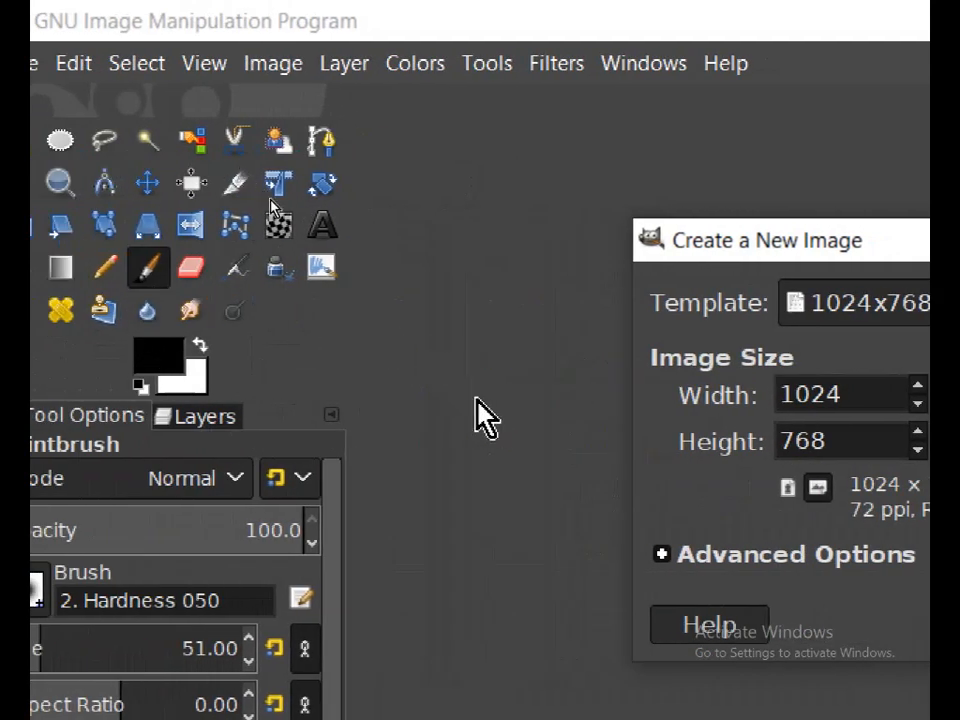
pyautogui.click(201, 345)
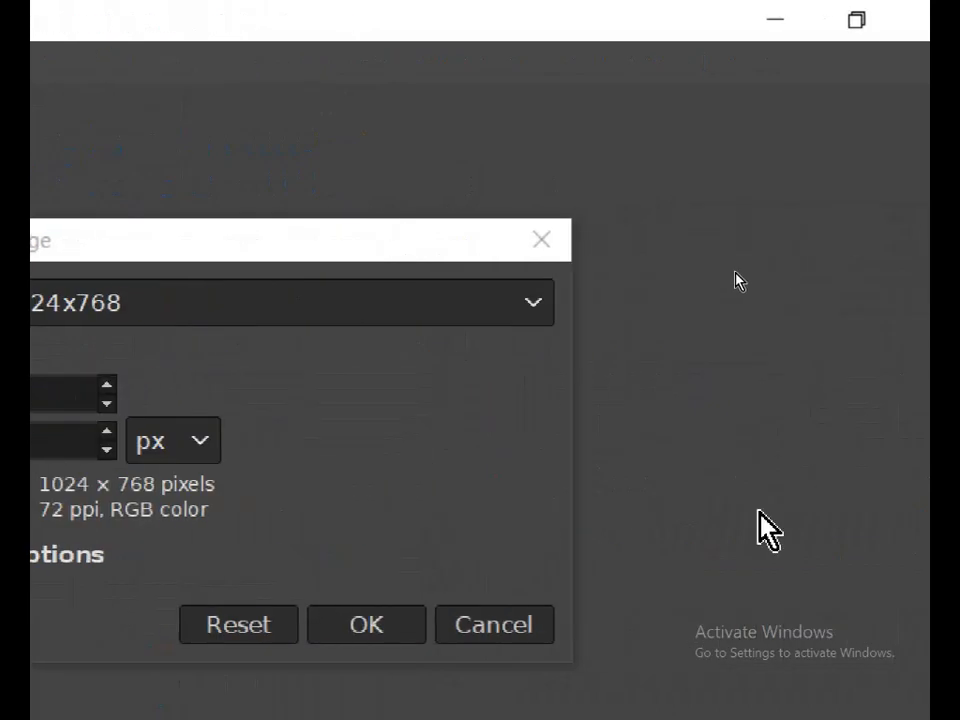
pyautogui.click(368, 622)
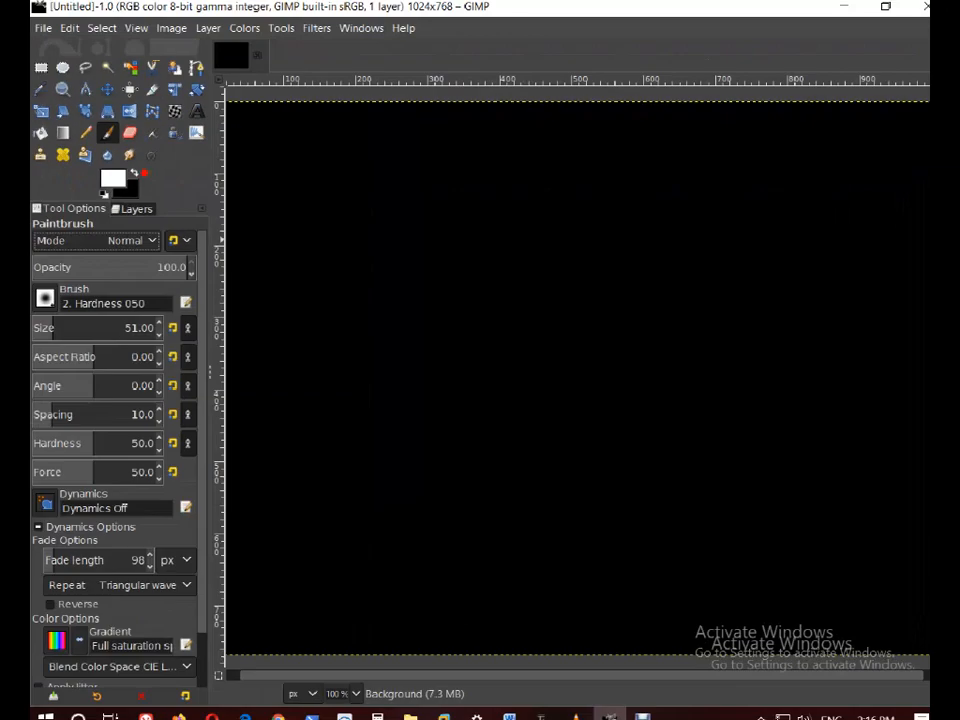
pyautogui.click(133, 172)
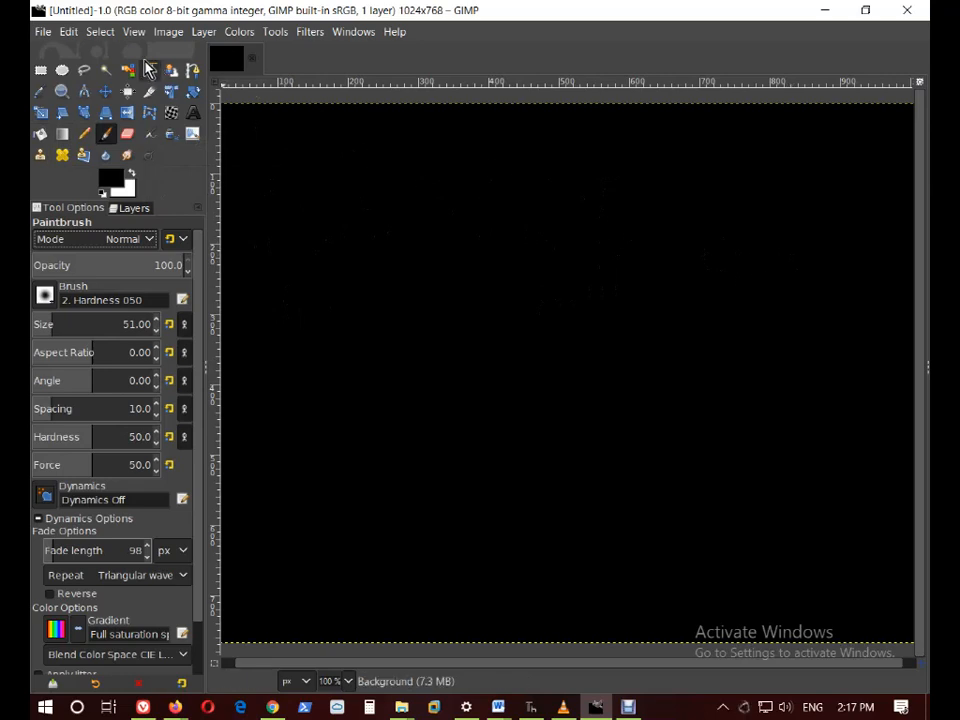
# Scatter sparse star-like specks across the black background with the Hurl noise filter at a very low randomization.
pyautogui.click(275, 32)
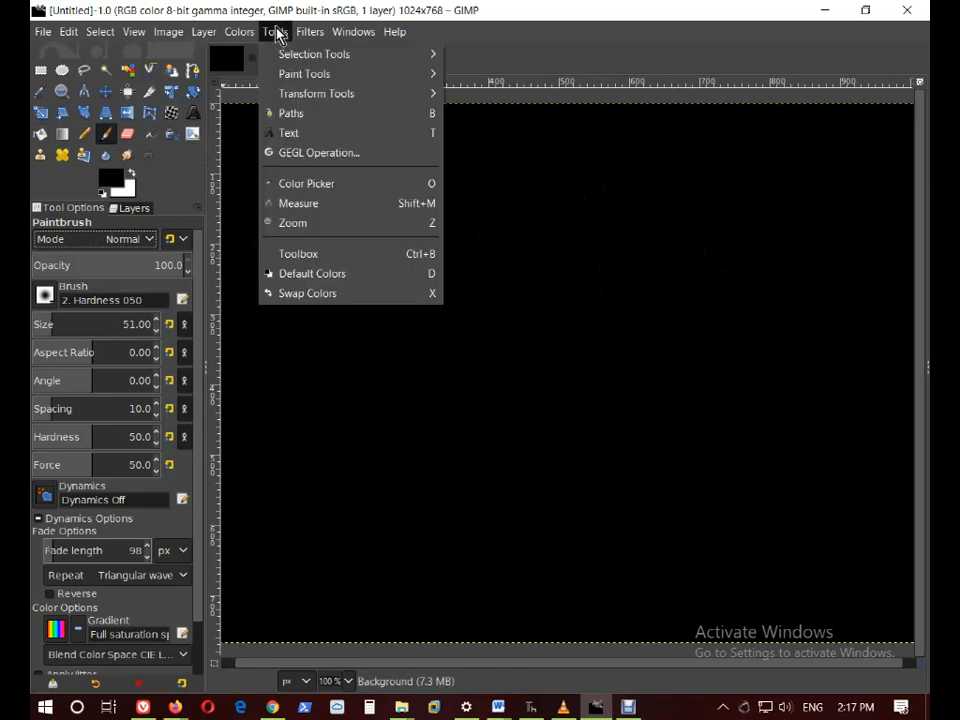
pyautogui.moveTo(310, 32)
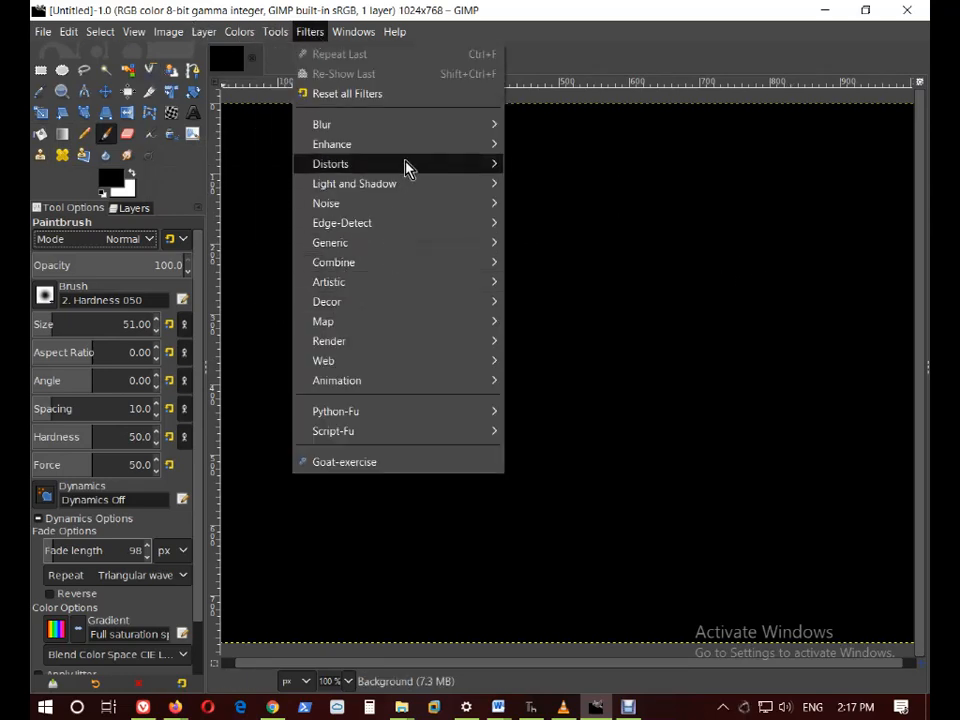
pyautogui.moveTo(405, 207)
pyautogui.click(563, 244)
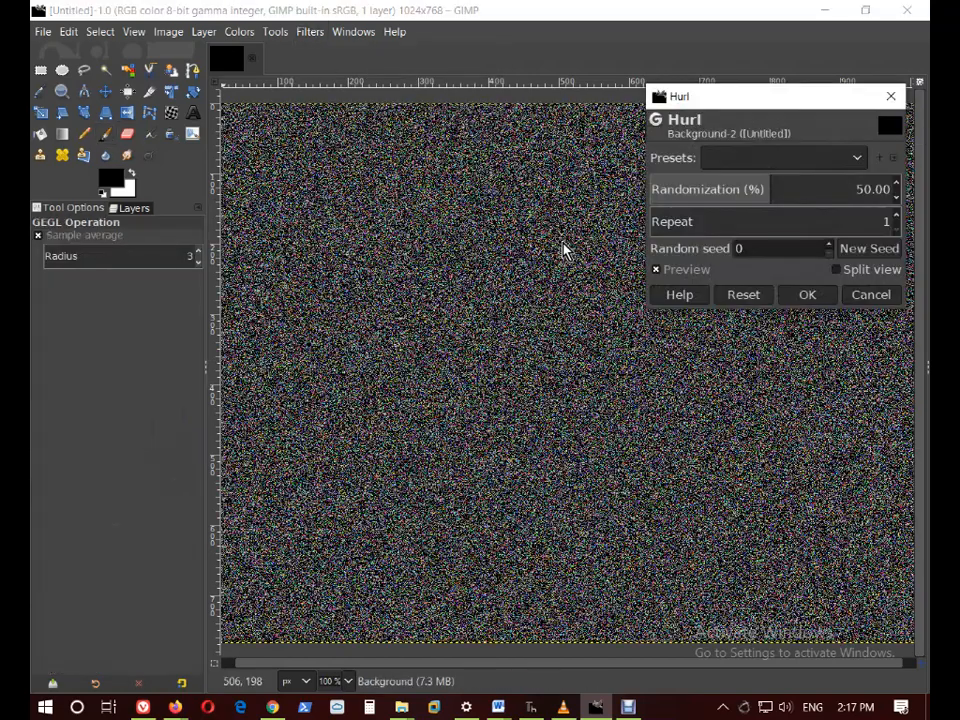
pyautogui.click(896, 199)
pyautogui.moveTo(896, 202); pyautogui.dragTo(896, 202)
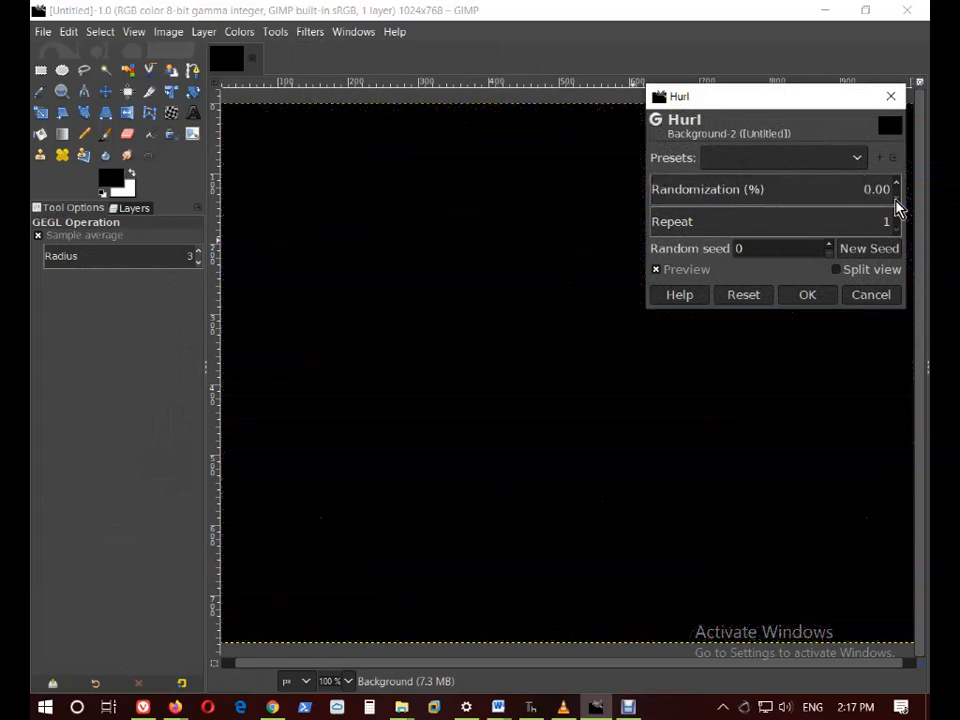
pyautogui.click(896, 184)
pyautogui.click(808, 295)
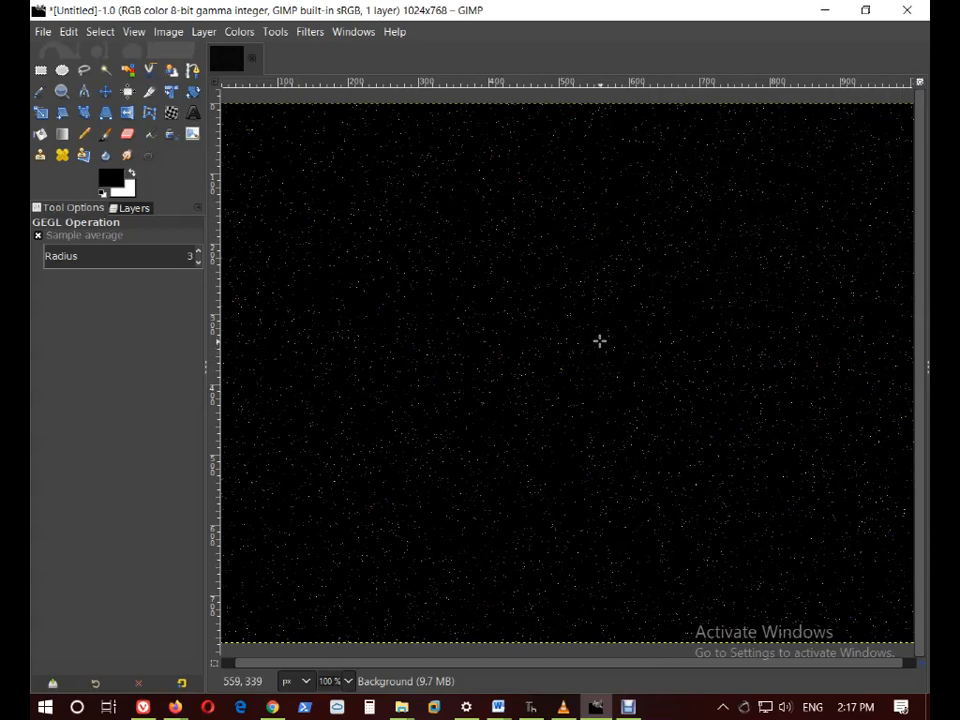
pyautogui.press('super+plus')
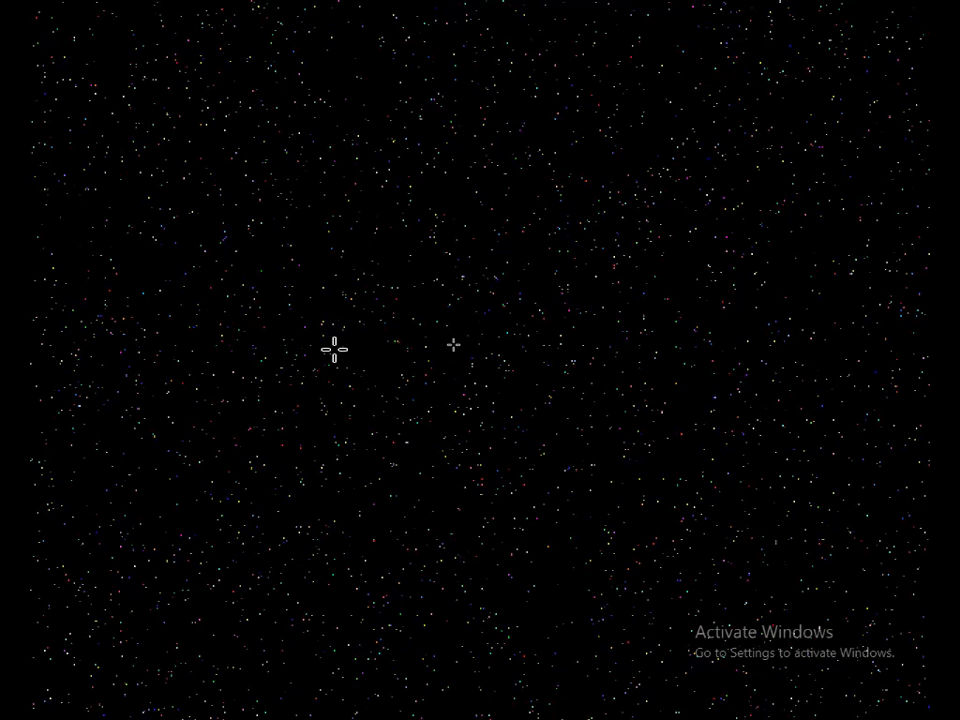
pyautogui.press('super+Escape')
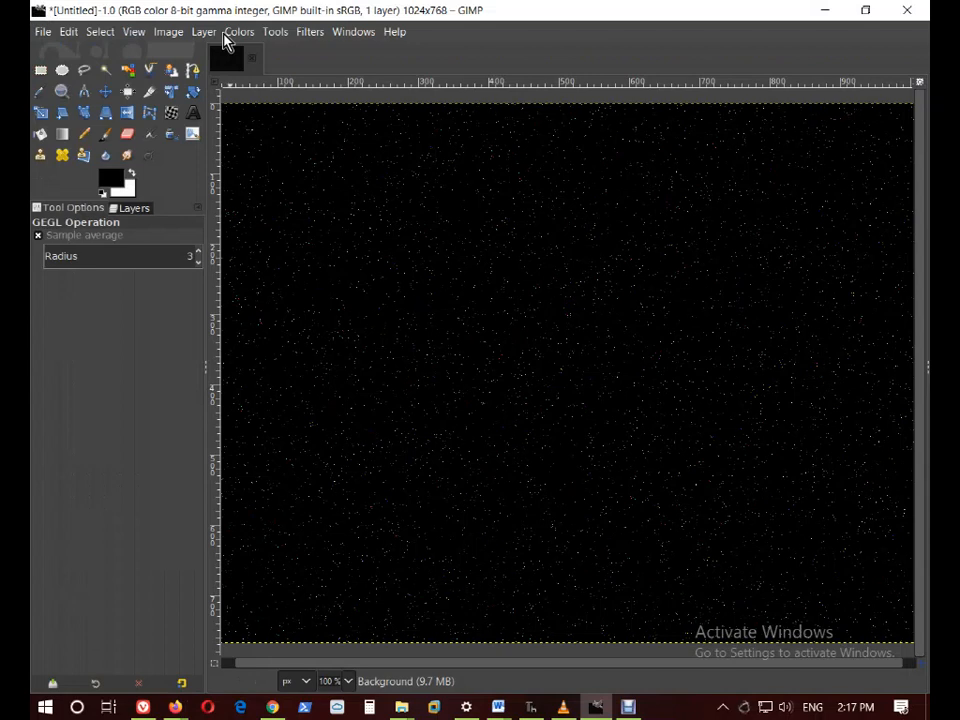
# Desaturate the colored specks on the background layer using the Luminance mode.
pyautogui.click(230, 33)
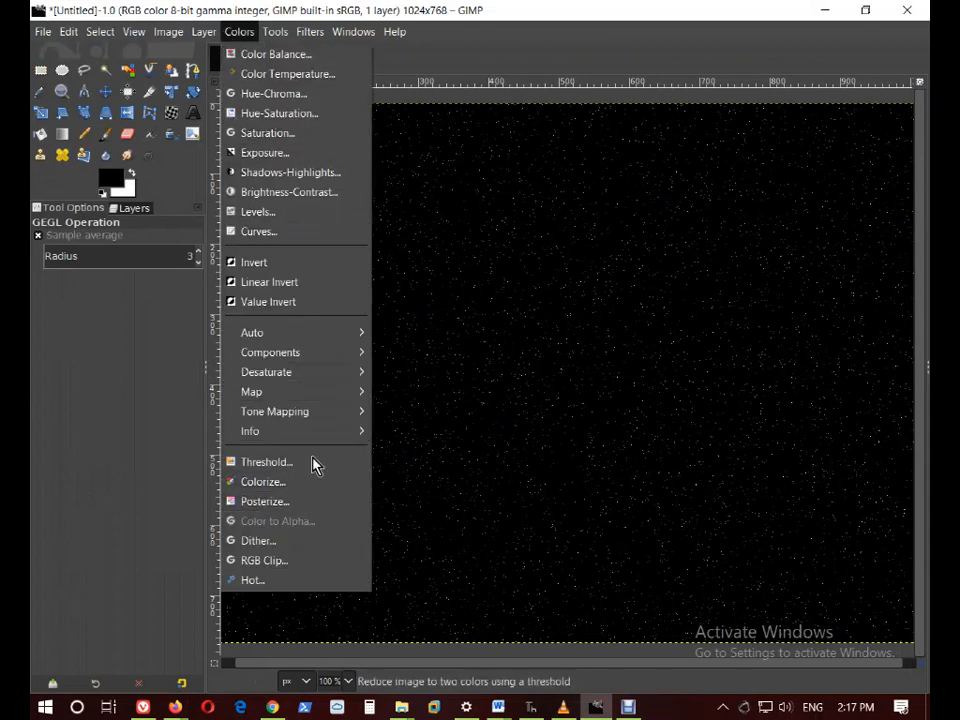
pyautogui.moveTo(324, 375)
pyautogui.click(428, 392)
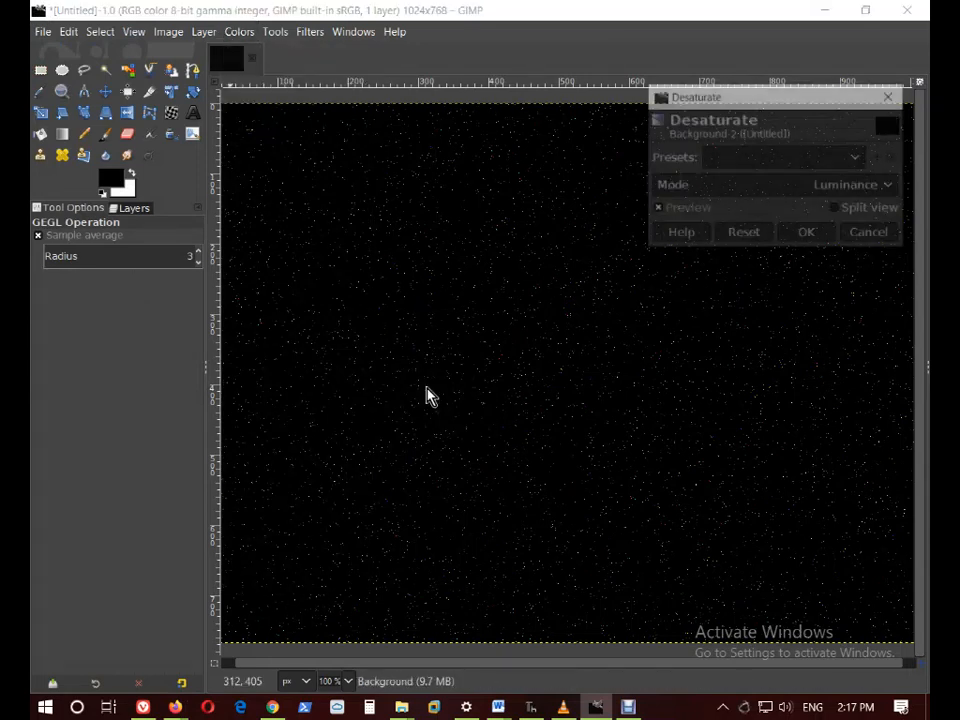
pyautogui.click(810, 236)
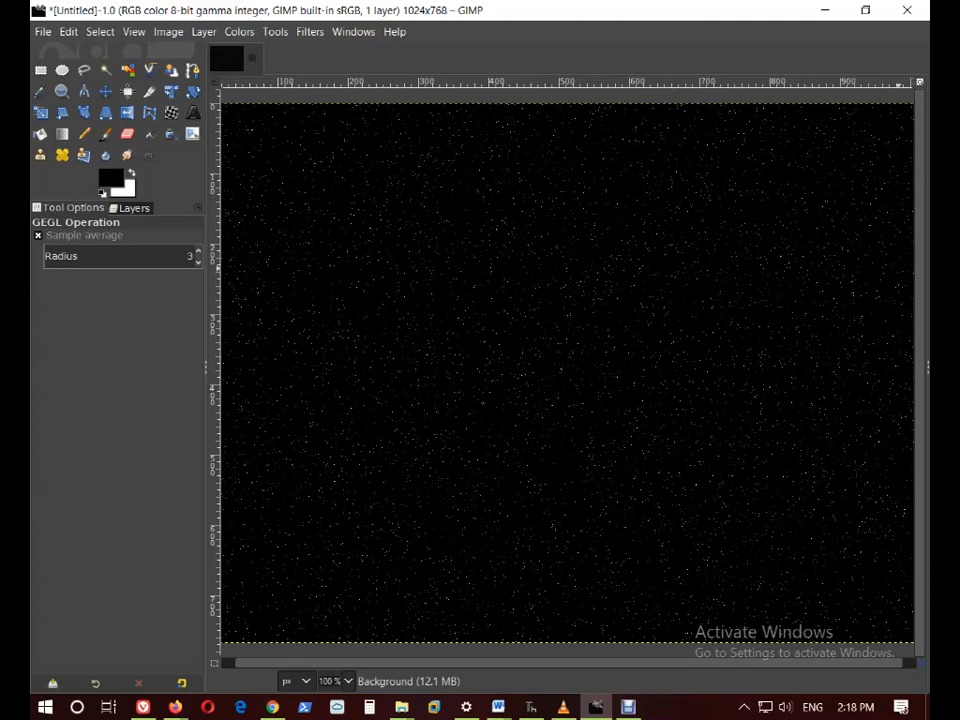
pyautogui.hotkey('alt', 'Tab')
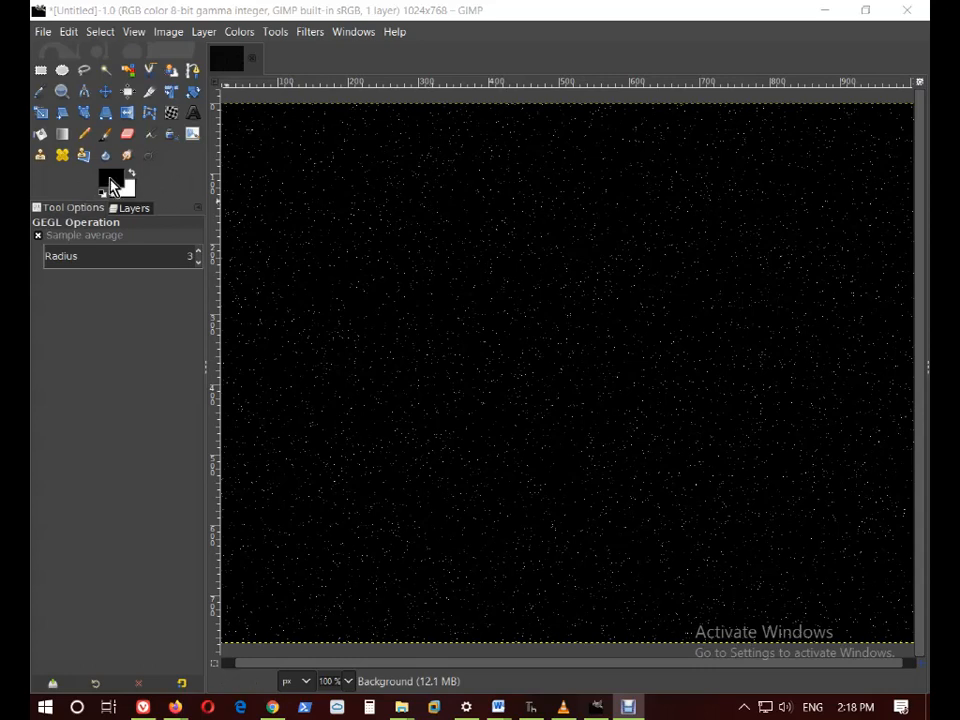
# Set the foreground color to purple 5e00da.
pyautogui.click(110, 186)
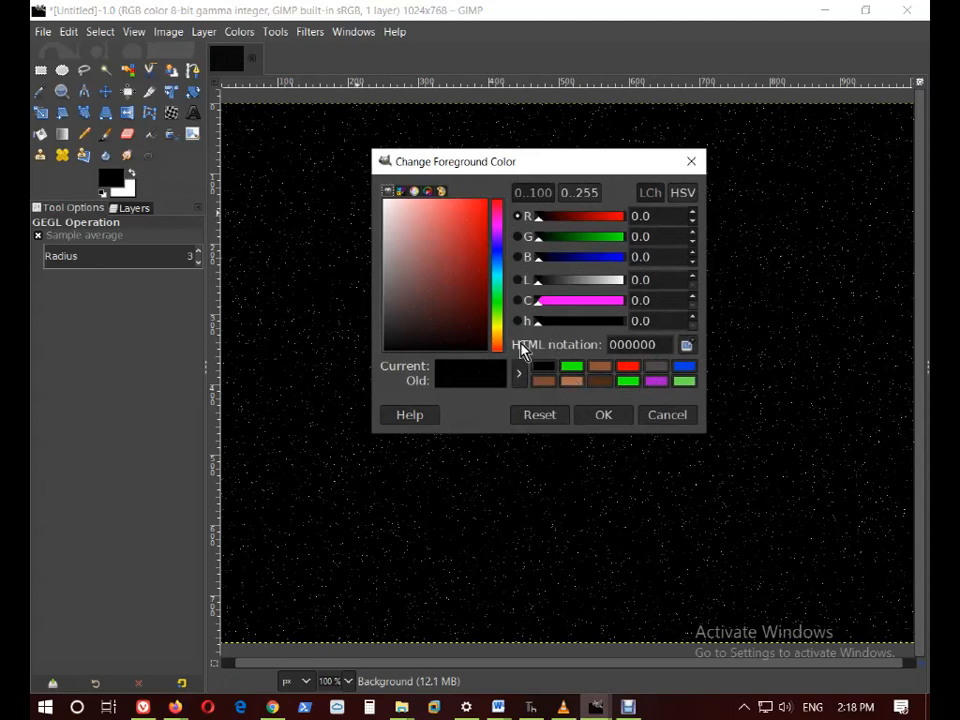
pyautogui.moveTo(496, 245)
pyautogui.mouseDown()
pyautogui.moveTo(461, 229)
pyautogui.moveTo(489, 207)
pyautogui.moveTo(497, 223)
pyautogui.mouseUp()
pyautogui.click(613, 418)
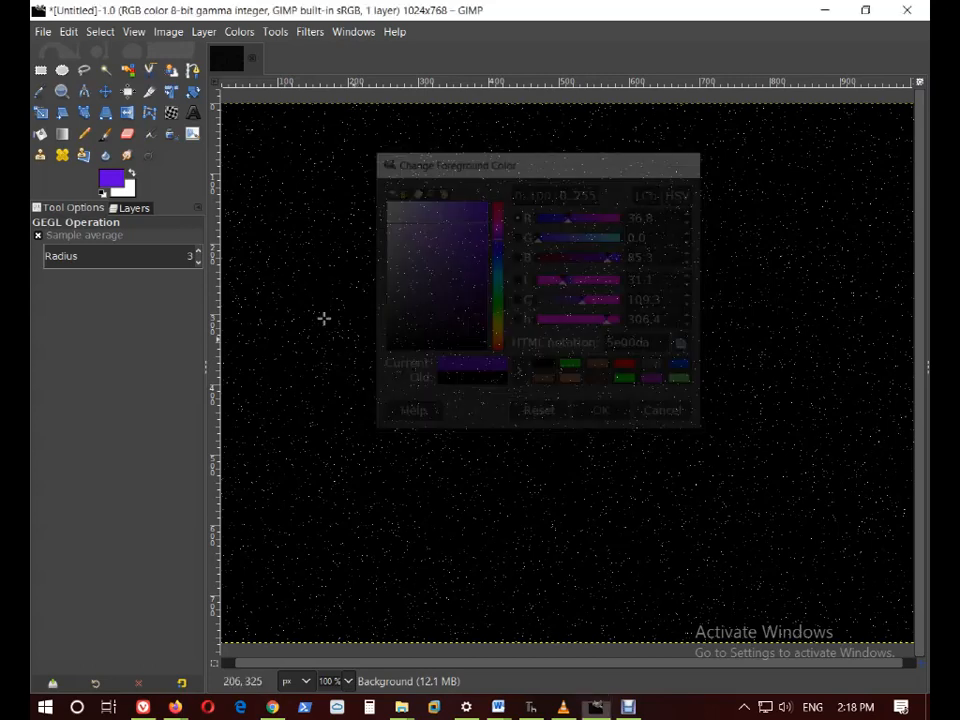
# Set the background color to pure red ff0000.
pyautogui.click(123, 186)
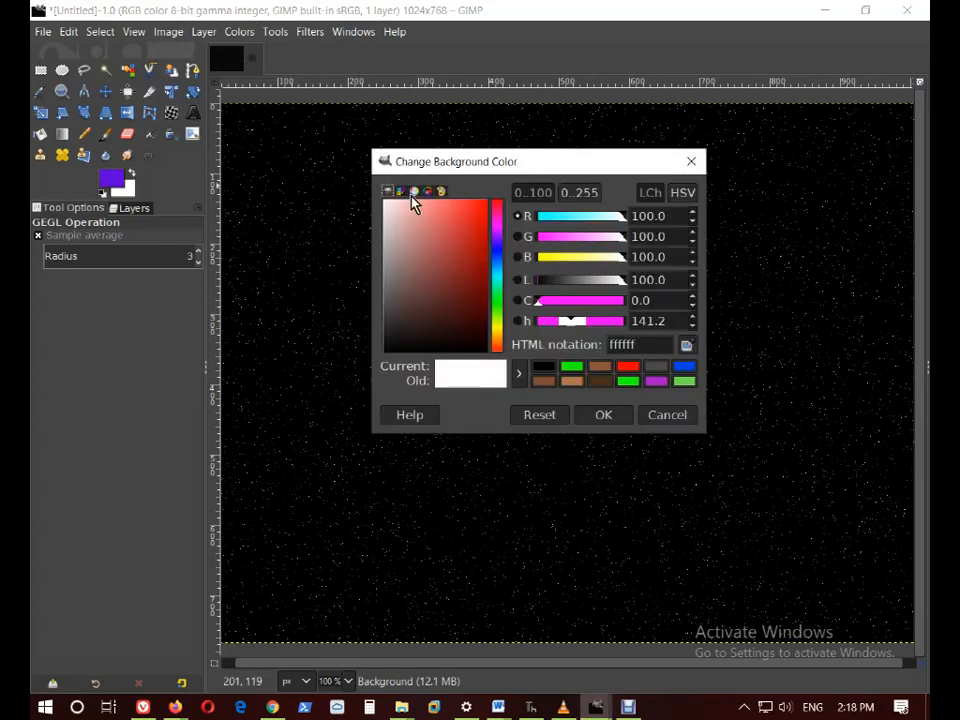
pyautogui.moveTo(499, 328); pyautogui.dragTo(499, 317)
pyautogui.moveTo(457, 284); pyautogui.dragTo(500, 272)
pyautogui.moveTo(499, 320); pyautogui.dragTo(506, 200)
pyautogui.click(468, 257)
pyautogui.moveTo(480, 245); pyautogui.dragTo(504, 189)
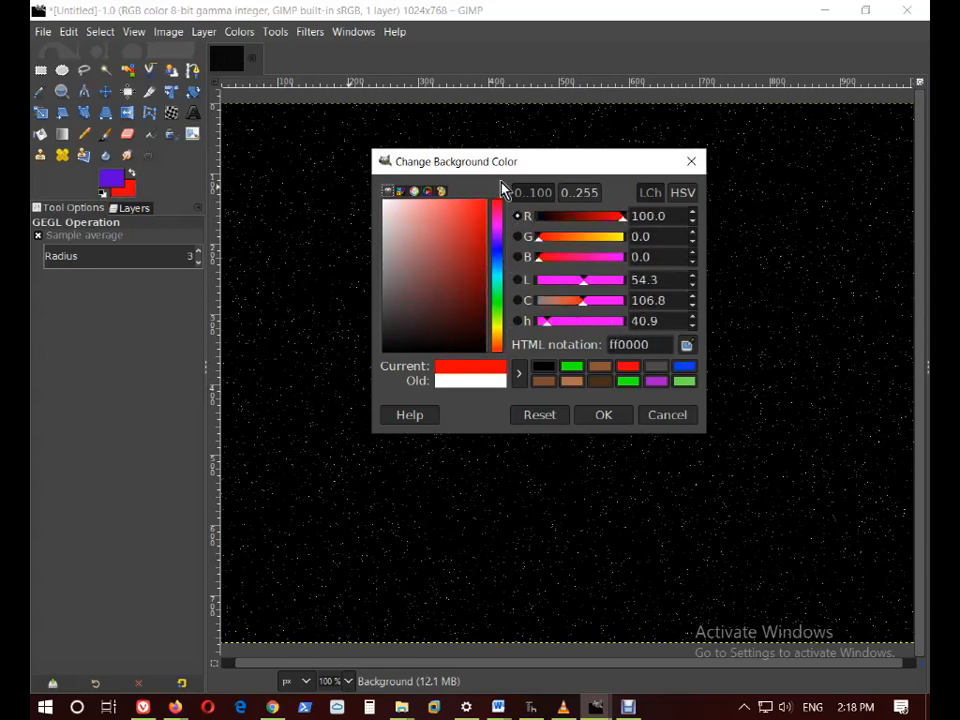
pyautogui.click(598, 415)
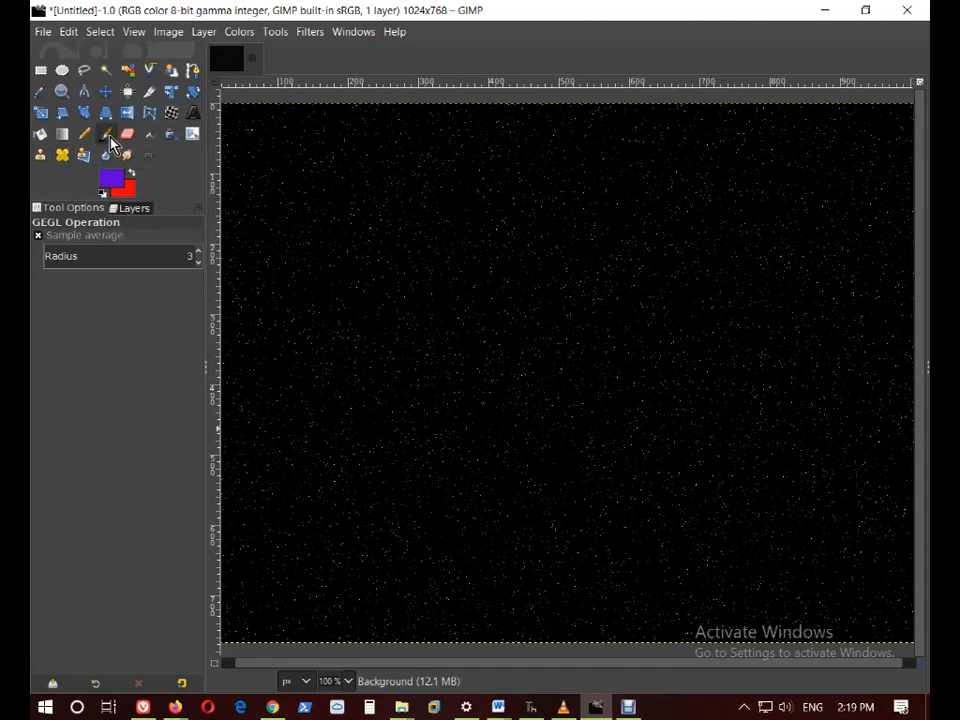
# Activate the Paintbrush tool and display its tool options.
pyautogui.click(108, 138)
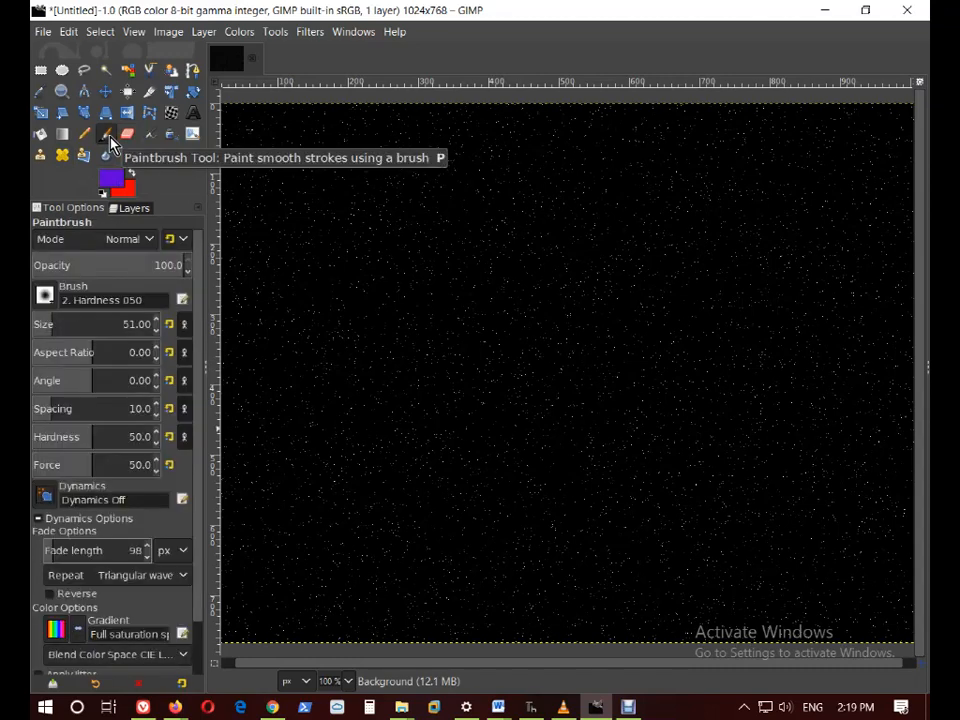
pyautogui.click(37, 519)
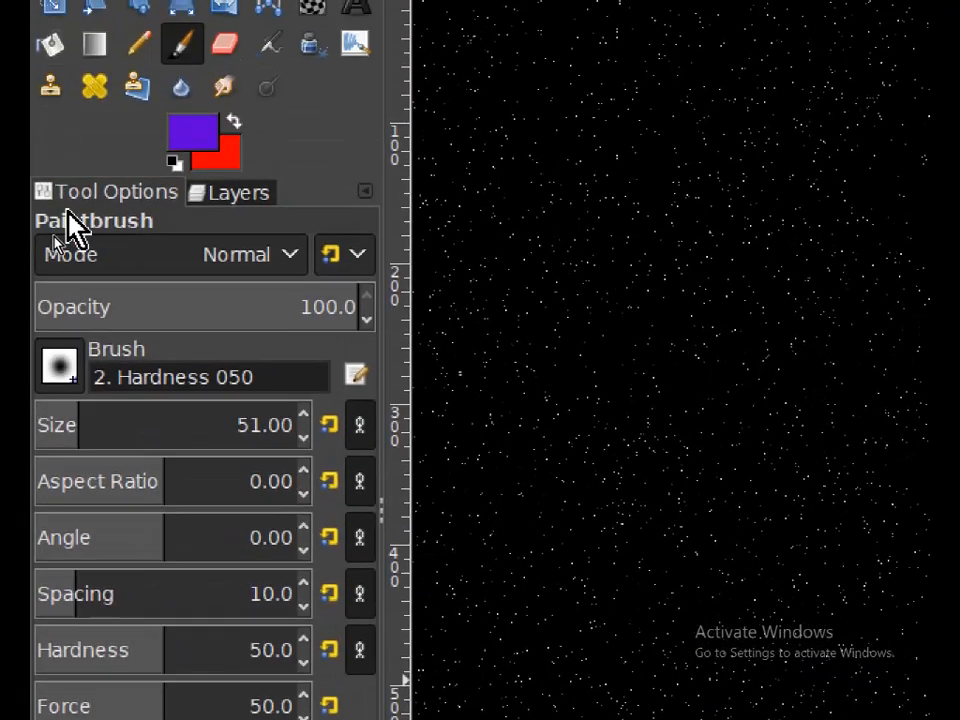
pyautogui.click(238, 194)
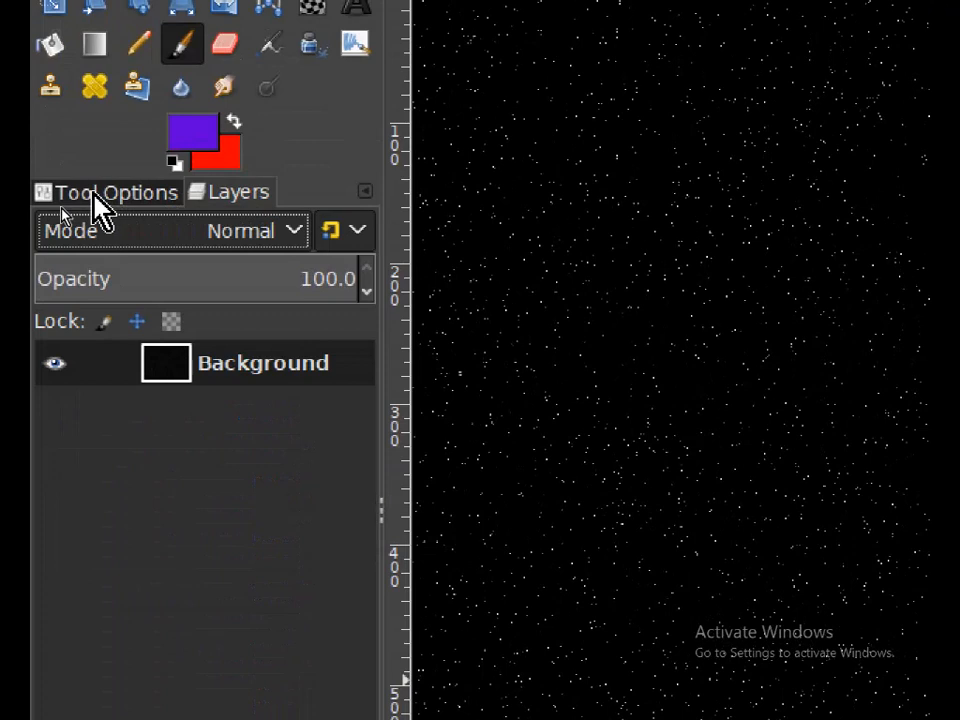
pyautogui.click(93, 193)
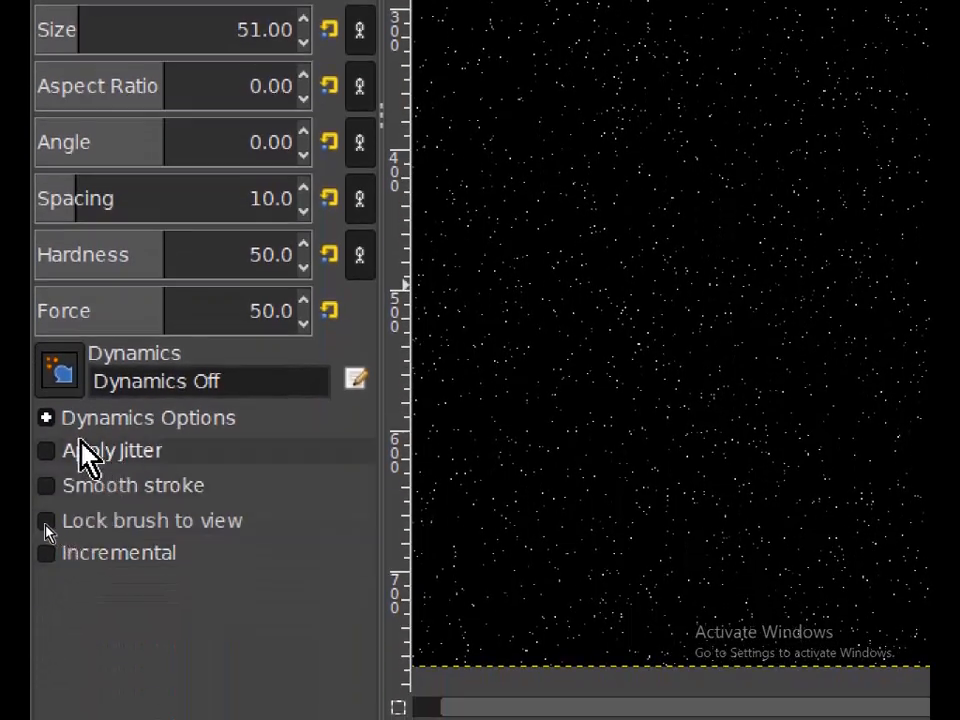
pyautogui.click(60, 372)
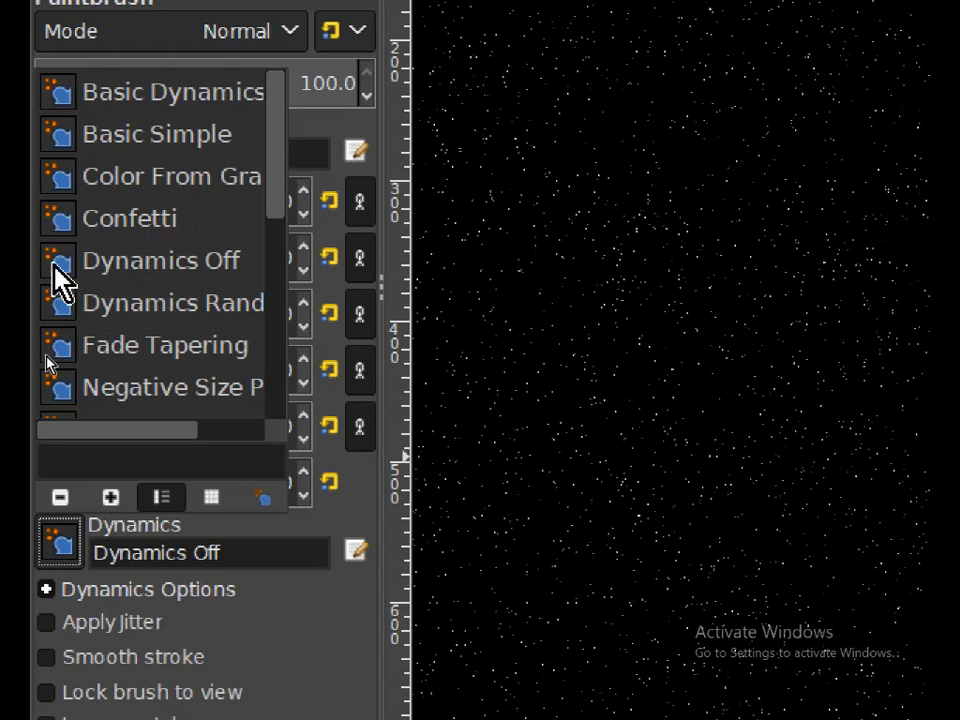
pyautogui.click(62, 538)
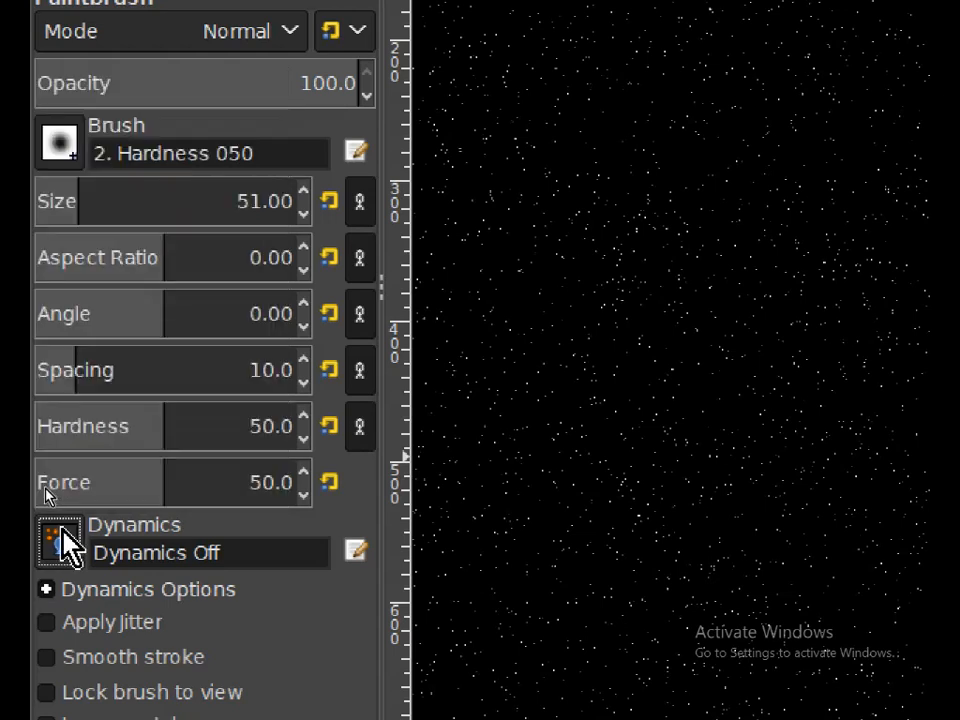
# Expand the Paintbrush's Dynamics Options and choose the purple-to-red Custom gradient.
pyautogui.scroll(-4, 40, 620)
pyautogui.click(46, 414)
pyautogui.click(46, 414)
pyautogui.click(46, 414)
pyautogui.click(46, 414)
pyautogui.click(46, 414)
pyautogui.click(46, 414)
pyautogui.click(46, 414)
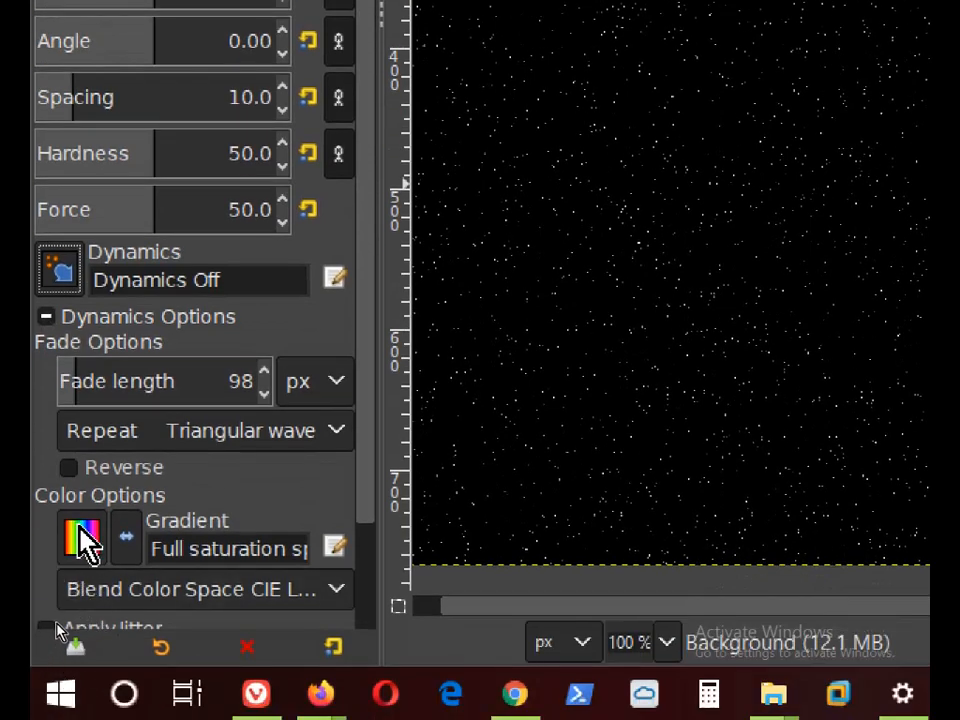
pyautogui.click(84, 540)
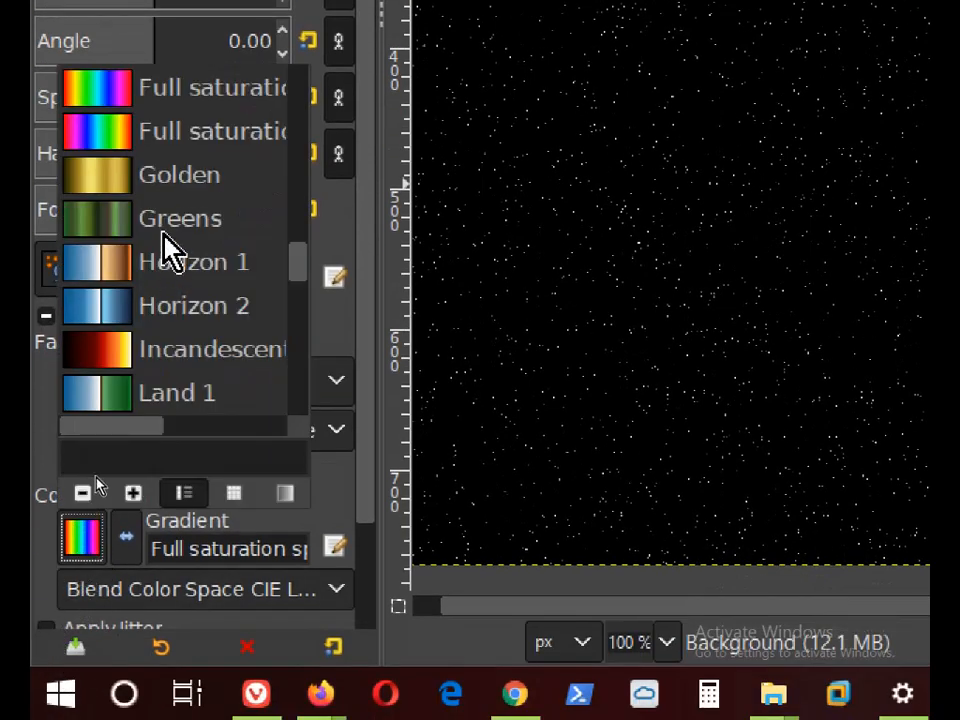
pyautogui.scroll(5, 166, 246)
pyautogui.scroll(10, 175, 245)
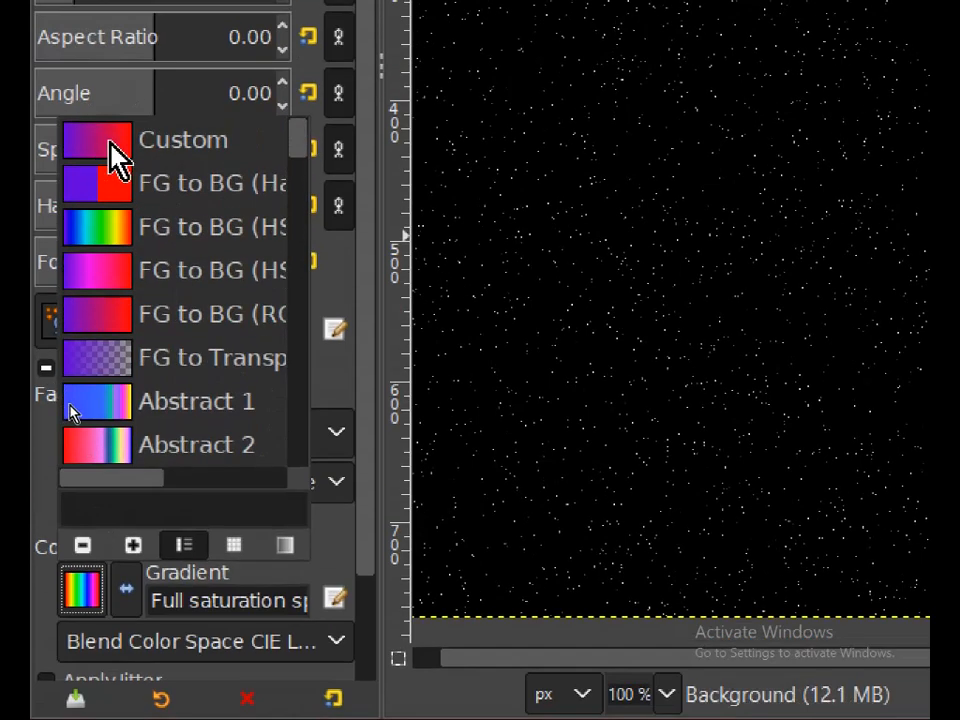
pyautogui.click(112, 158)
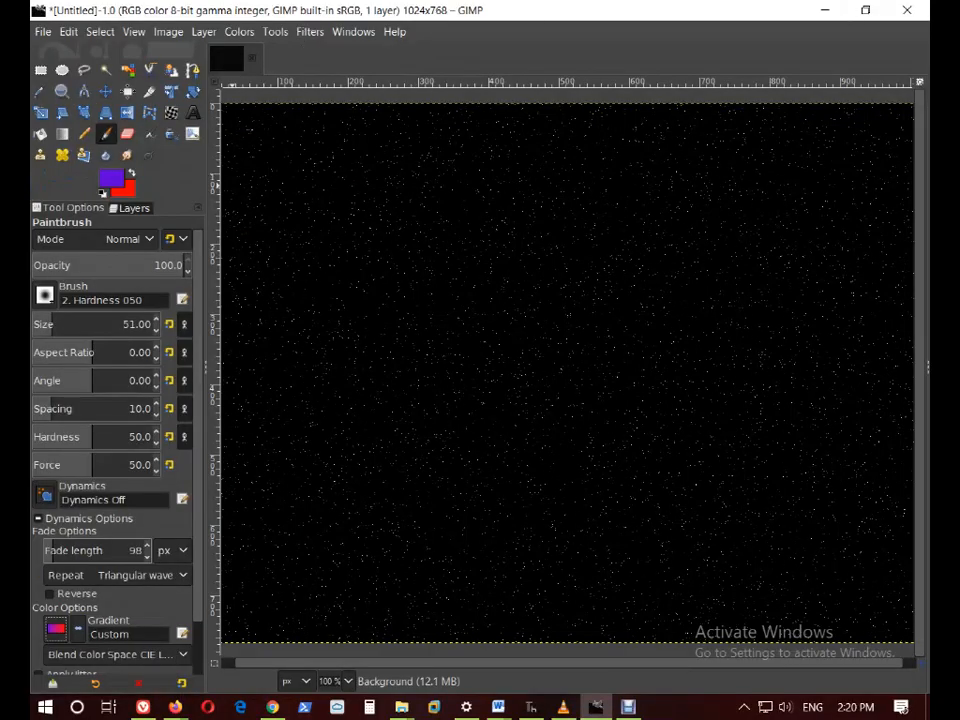
# Start the Flame fractal render filter on the background layer and set gamma to 1.76 and brightness to 2.92.
pyautogui.click(301, 31)
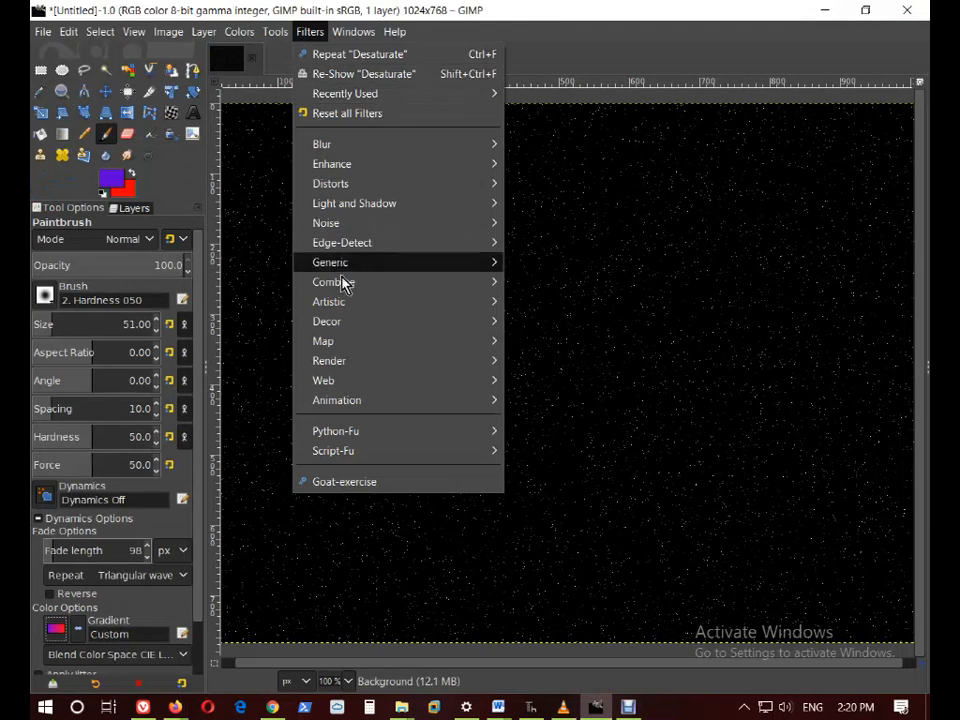
pyautogui.moveTo(364, 370)
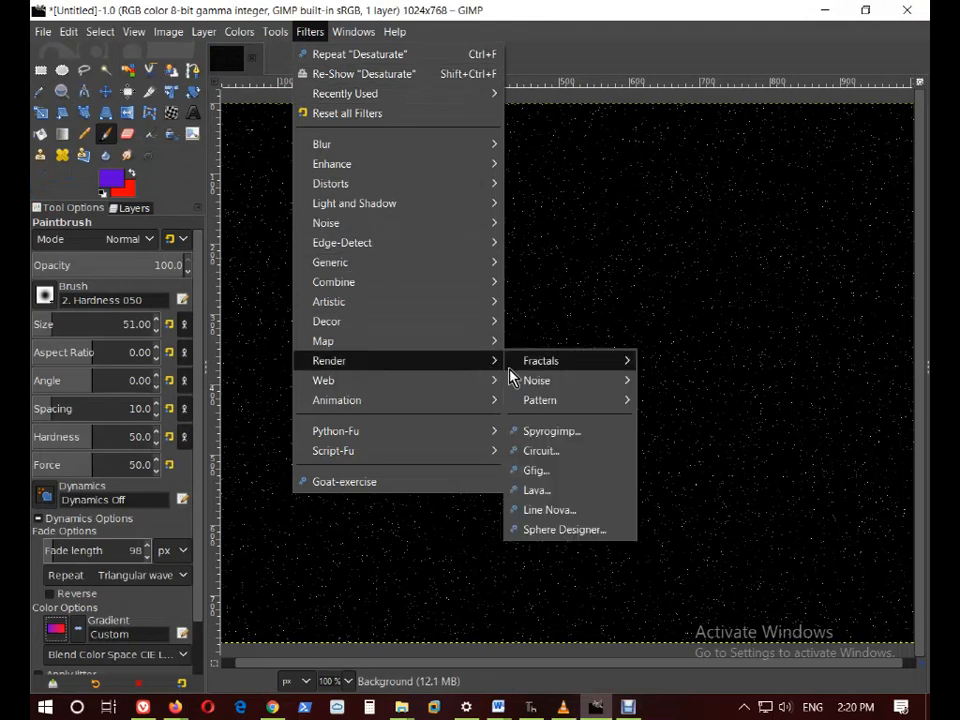
pyautogui.moveTo(609, 364)
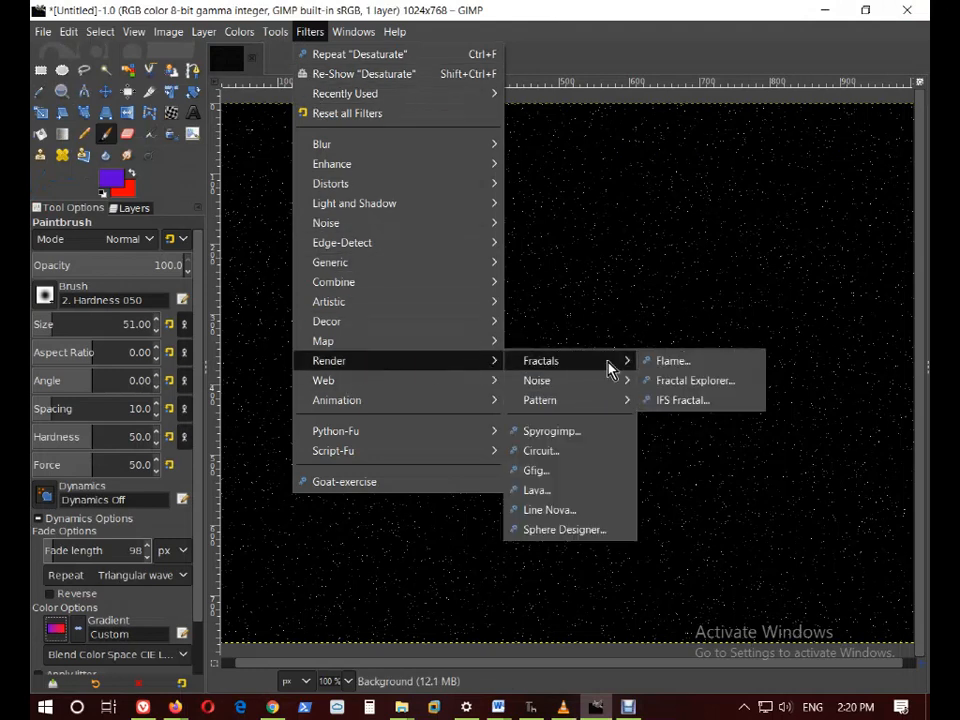
pyautogui.click(659, 365)
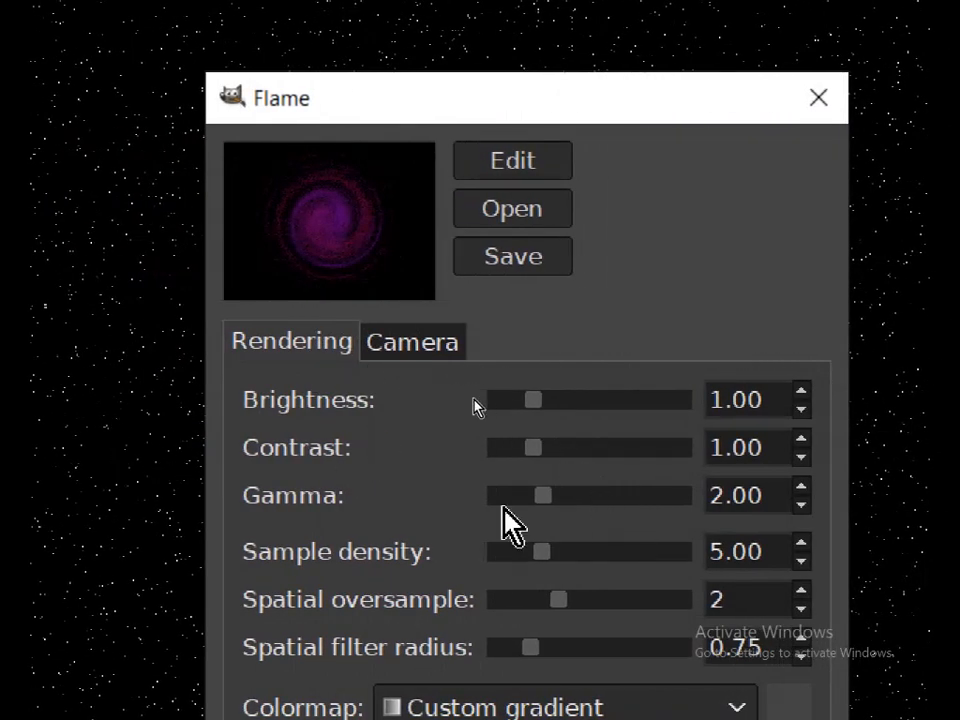
pyautogui.moveTo(551, 497); pyautogui.dragTo(735, 497)
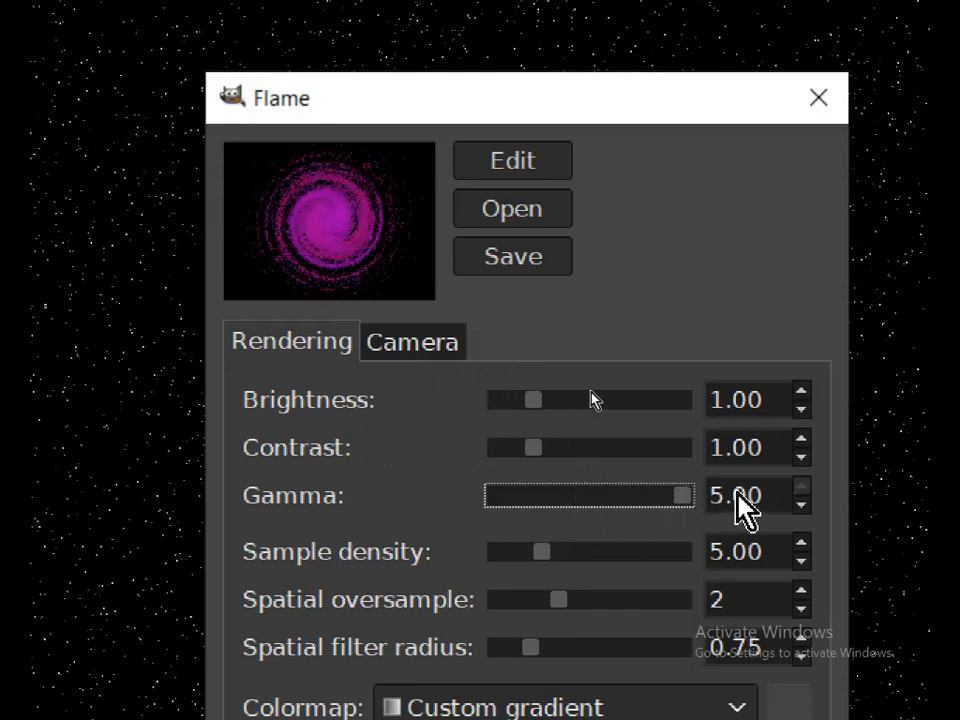
pyautogui.moveTo(737, 491); pyautogui.dragTo(540, 490)
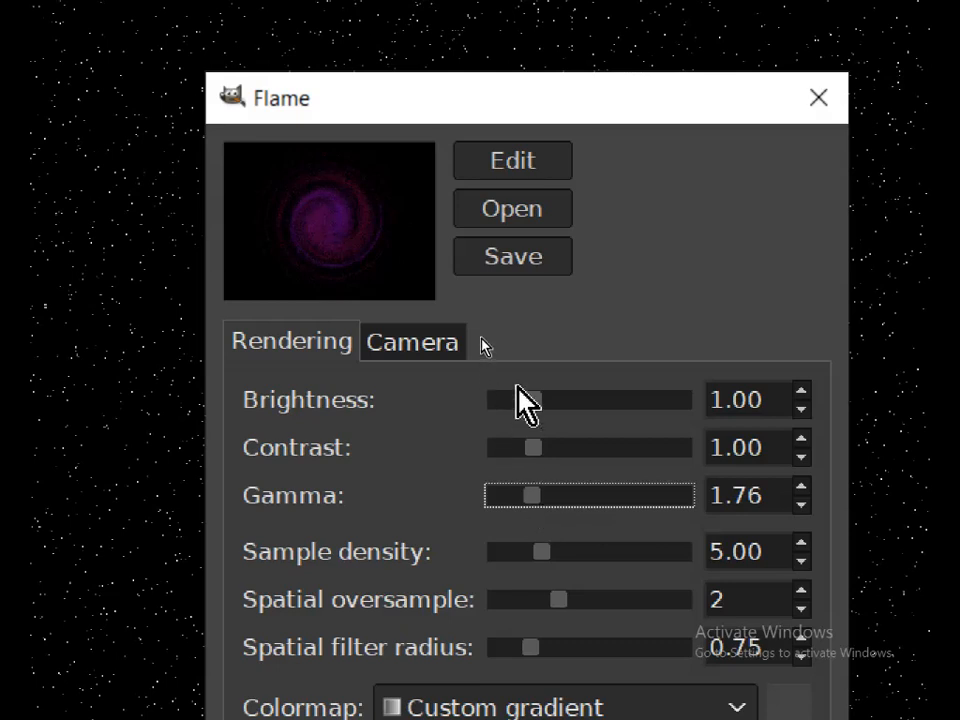
pyautogui.moveTo(533, 402); pyautogui.dragTo(605, 403)
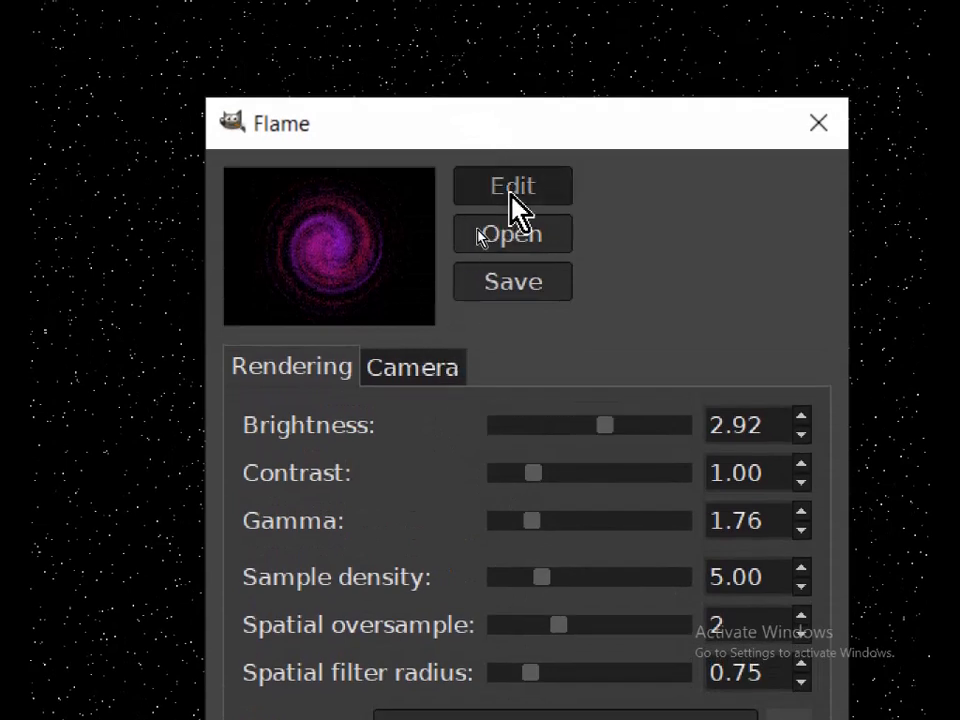
# Open the flame for editing and pick the spiral in the upper-right cell of the Directions grid.
pyautogui.click(512, 192)
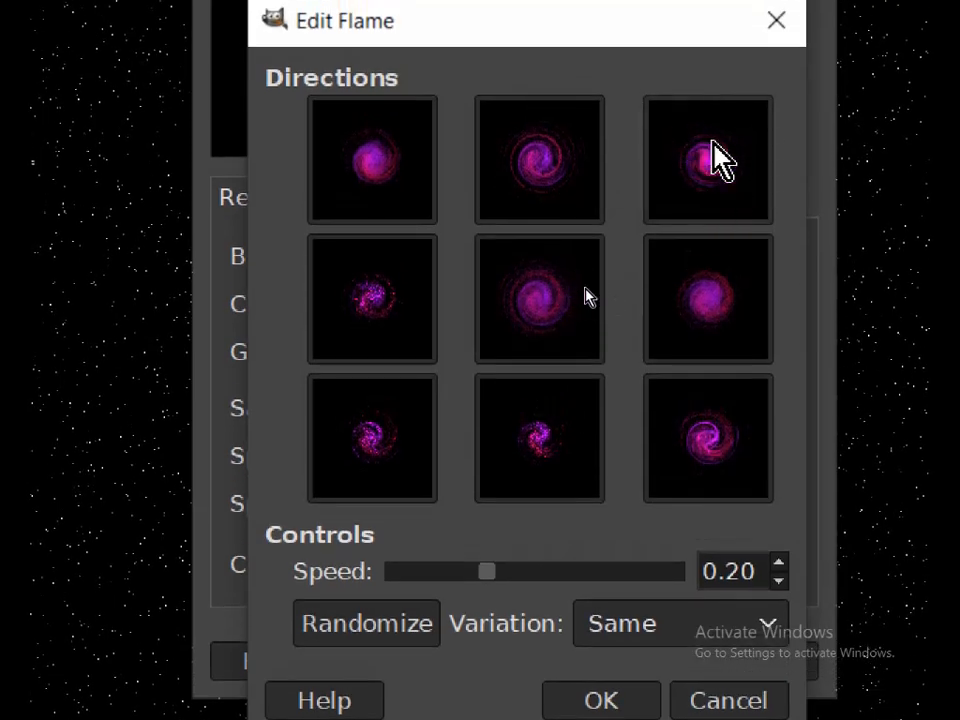
pyautogui.click(718, 160)
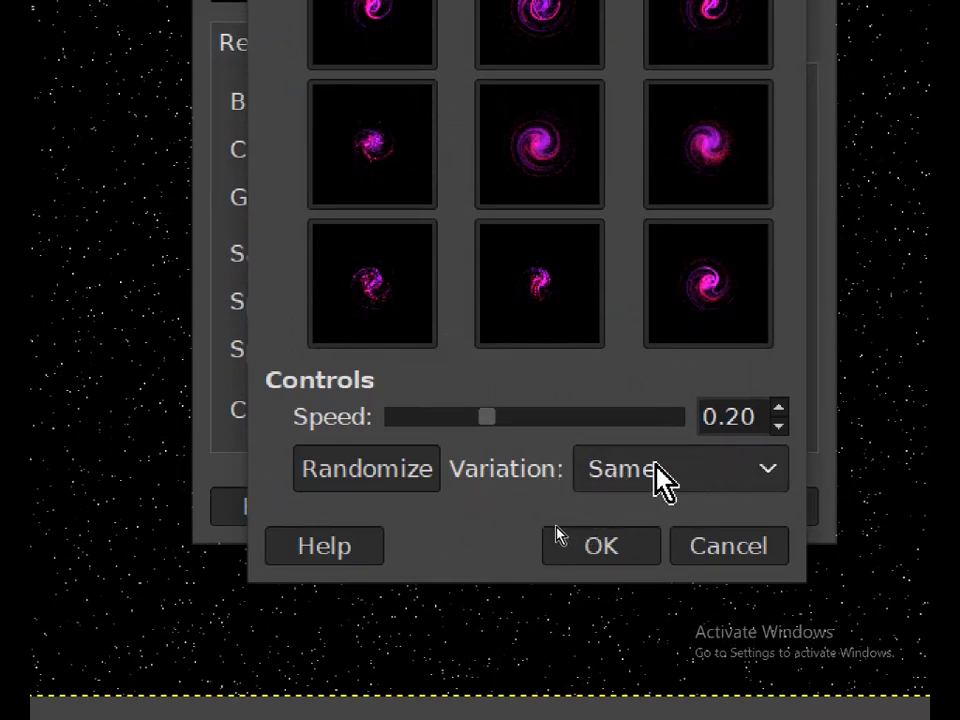
# Try the Julia variation on the flame.
pyautogui.click(690, 476)
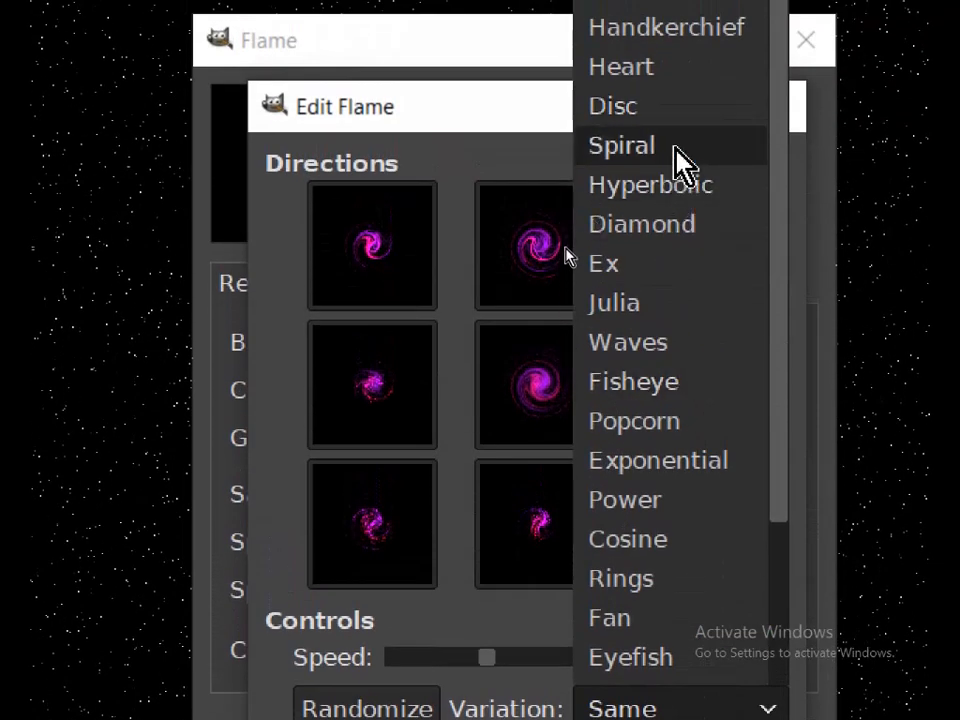
pyautogui.scroll(-5, 663, 600)
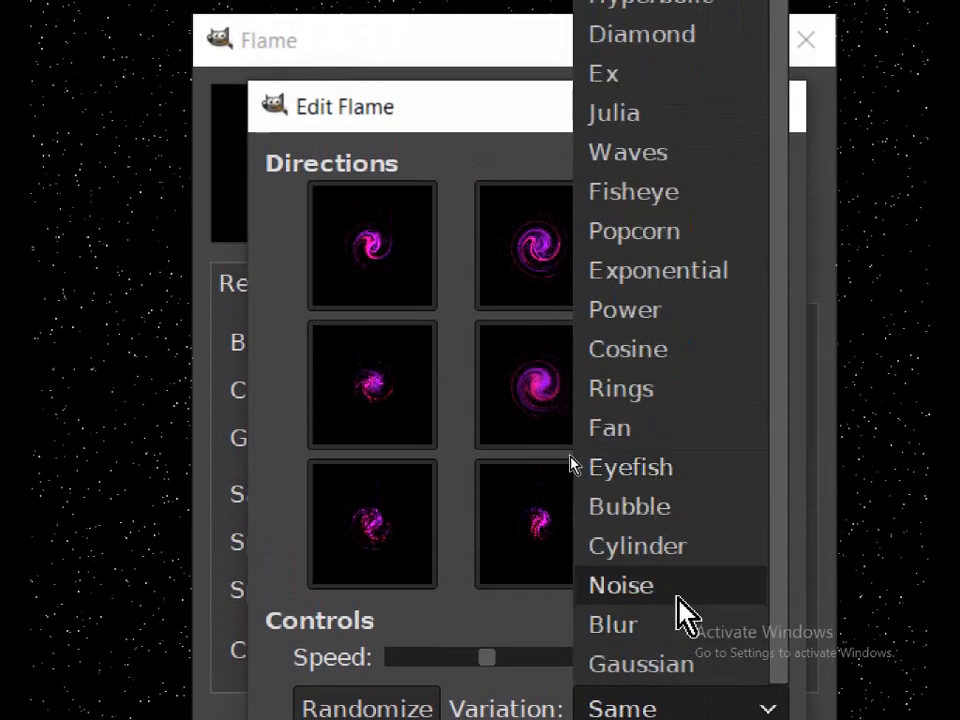
pyautogui.scroll(5, 683, 560)
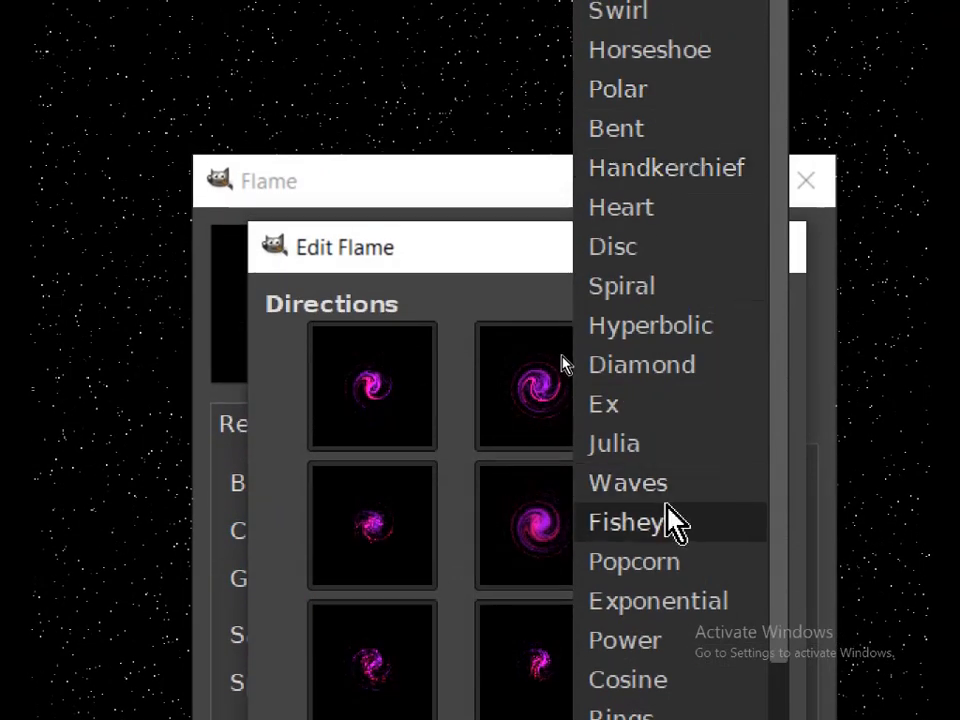
pyautogui.click(658, 446)
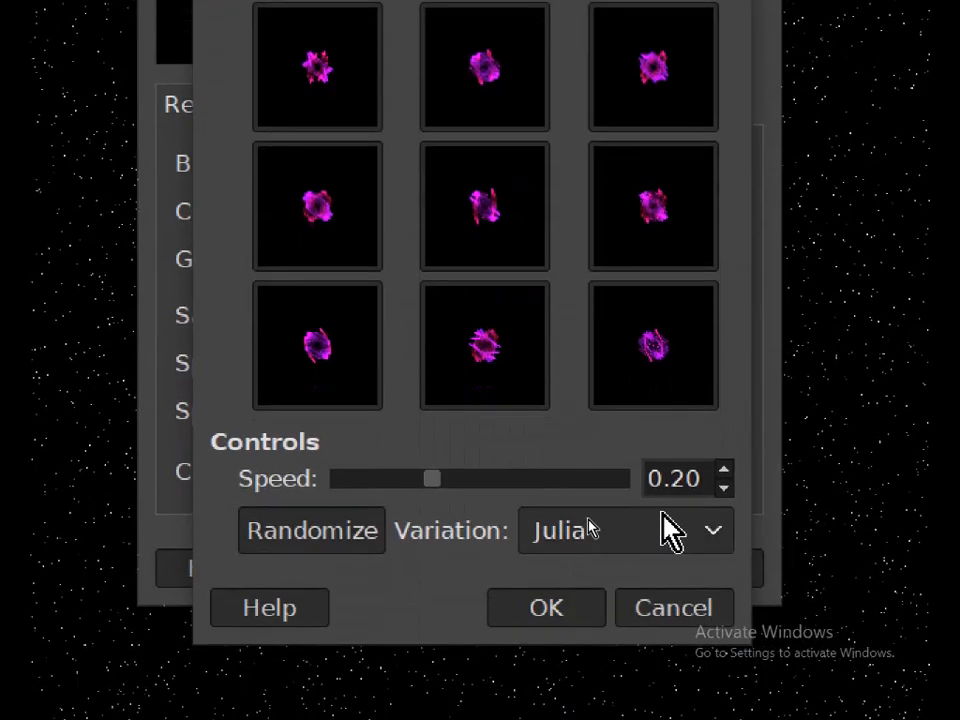
# Set the flame's variation to Random and randomize the directions repeatedly until a curled swirl pattern appears in the centre cell.
pyautogui.click(700, 530)
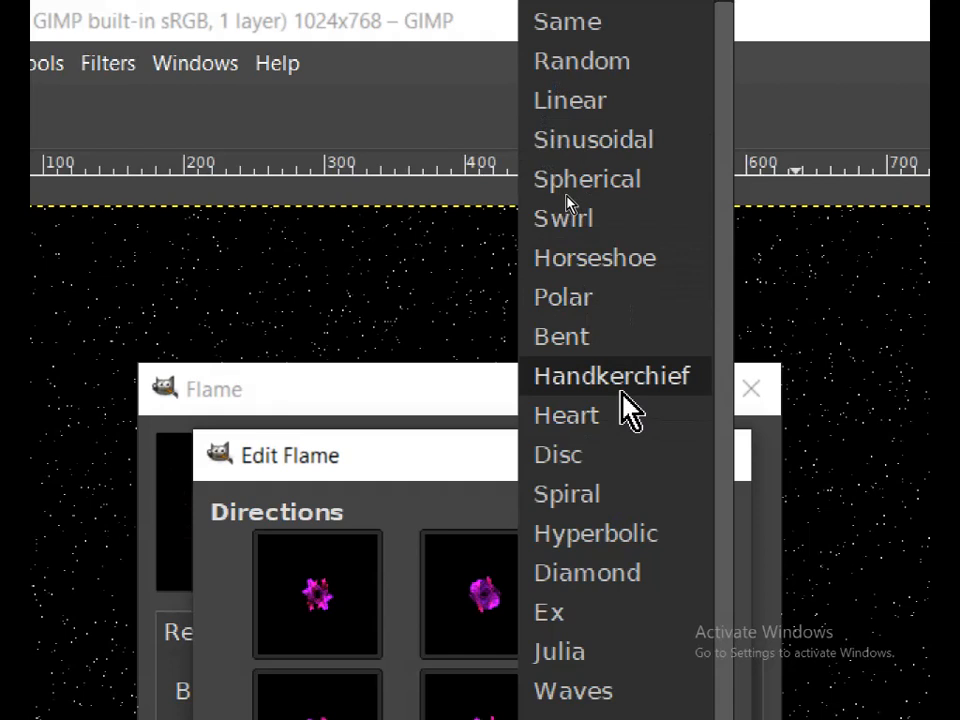
pyautogui.click(600, 61)
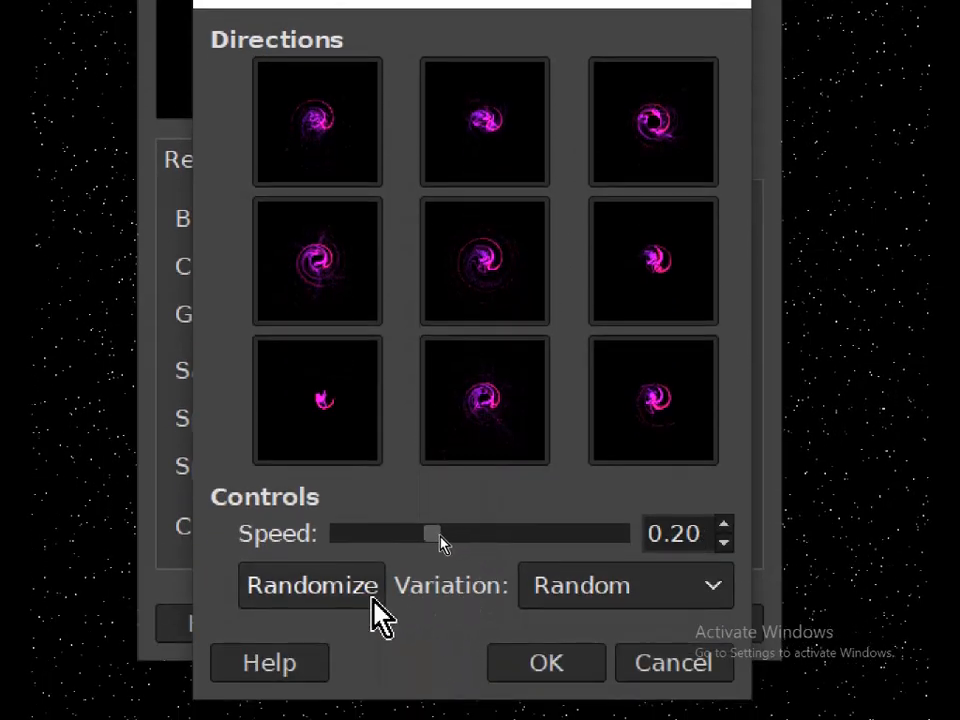
pyautogui.click(311, 588)
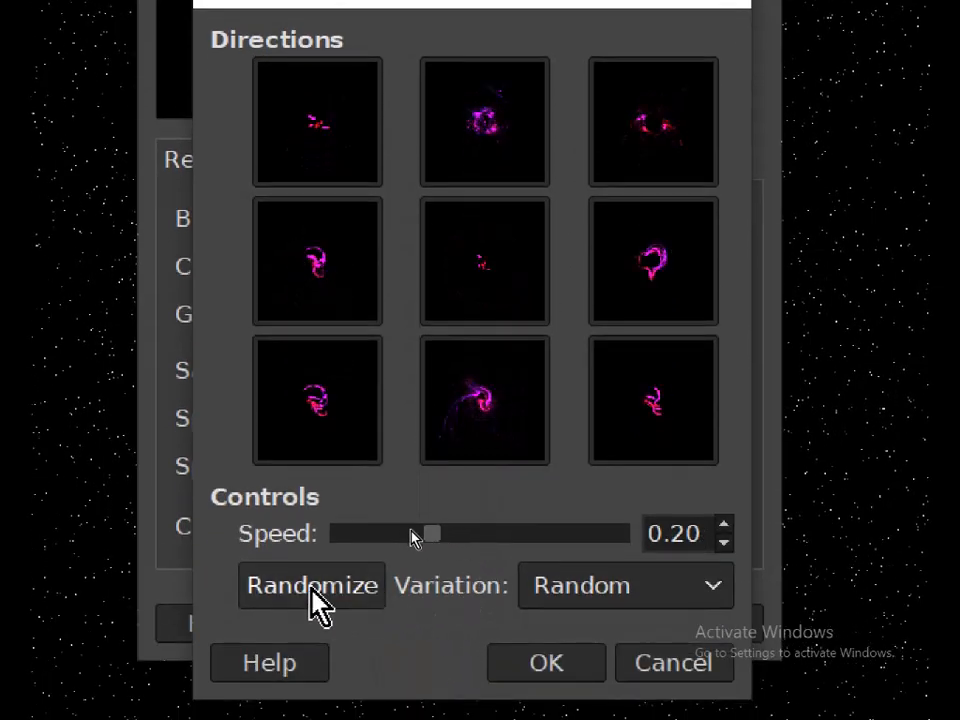
pyautogui.click(310, 587)
pyautogui.click(310, 587)
pyautogui.click(310, 587)
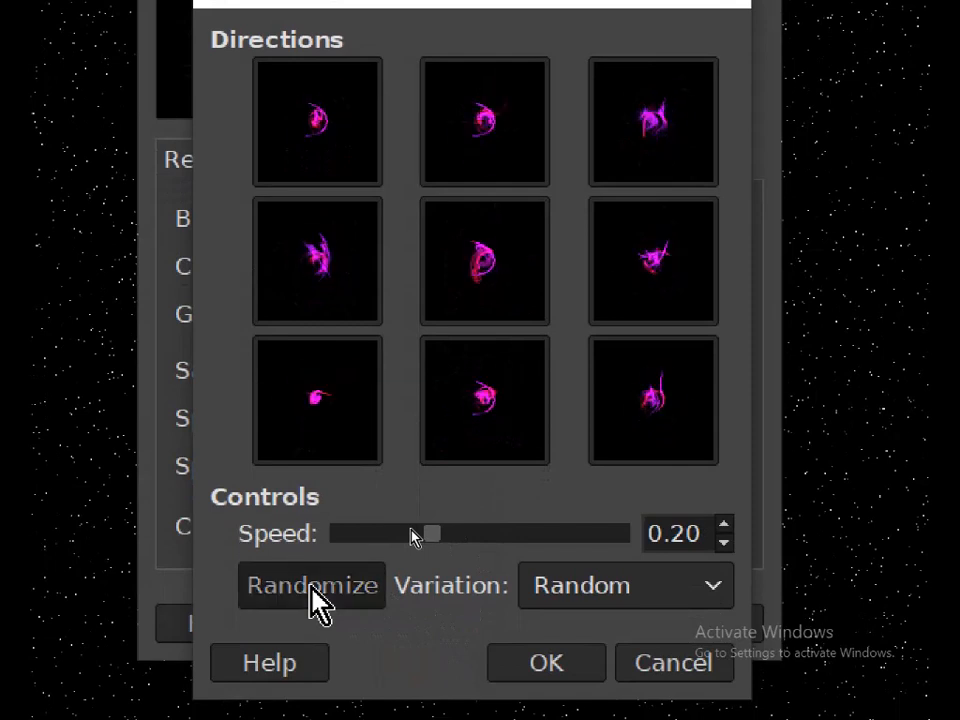
pyautogui.click(310, 587)
pyautogui.click(310, 587)
pyautogui.click(310, 587)
pyautogui.click(310, 587)
pyautogui.click(310, 587)
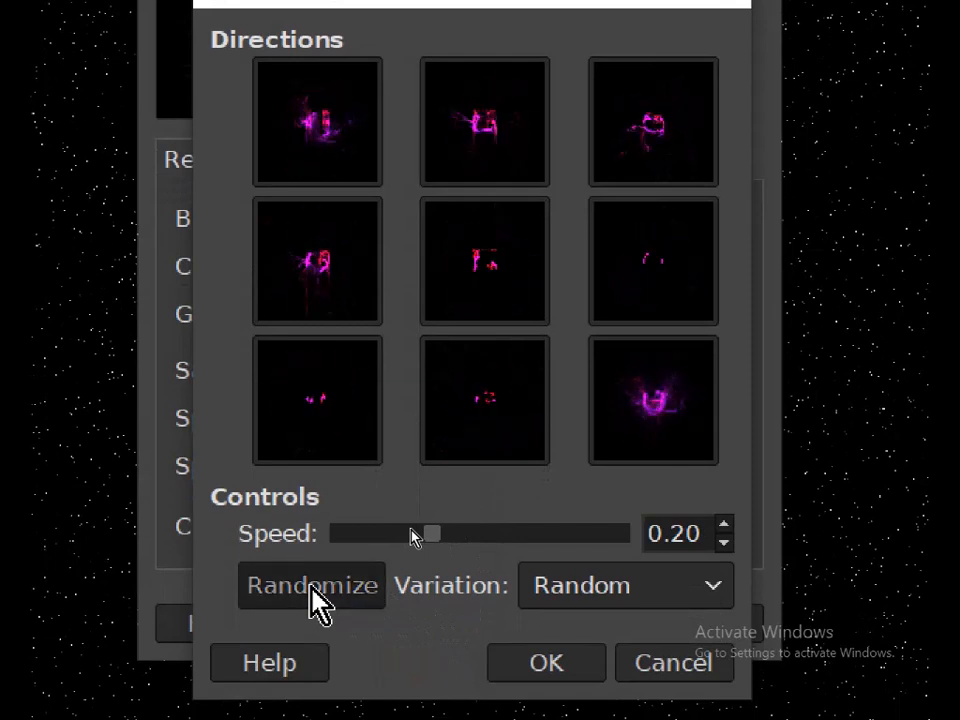
pyautogui.click(640, 598)
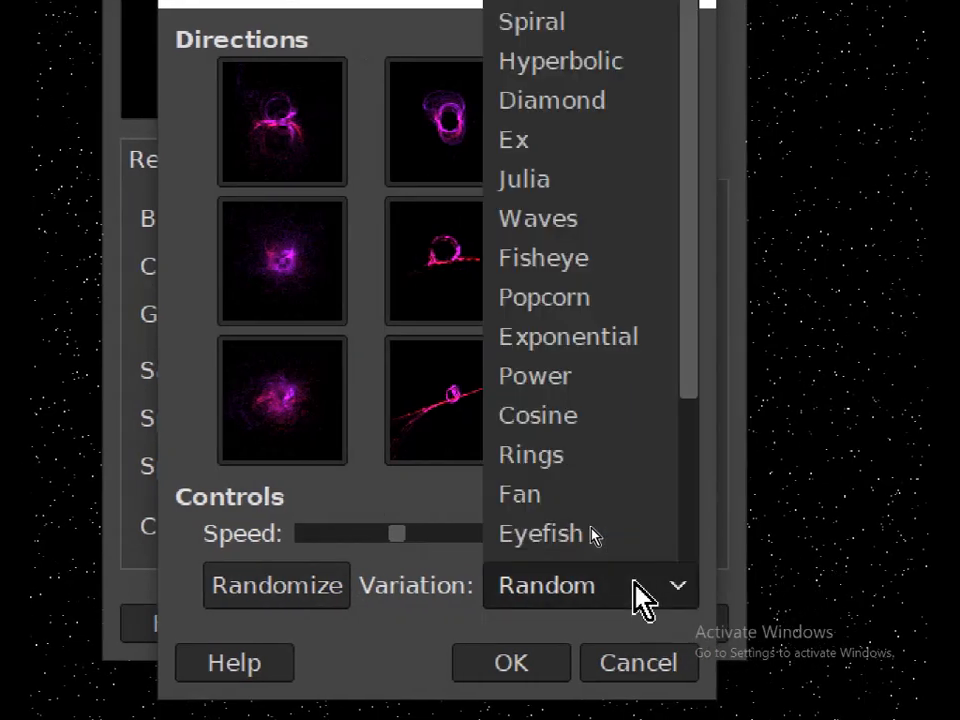
pyautogui.click(343, 597)
pyautogui.click(343, 597)
pyautogui.click(335, 583)
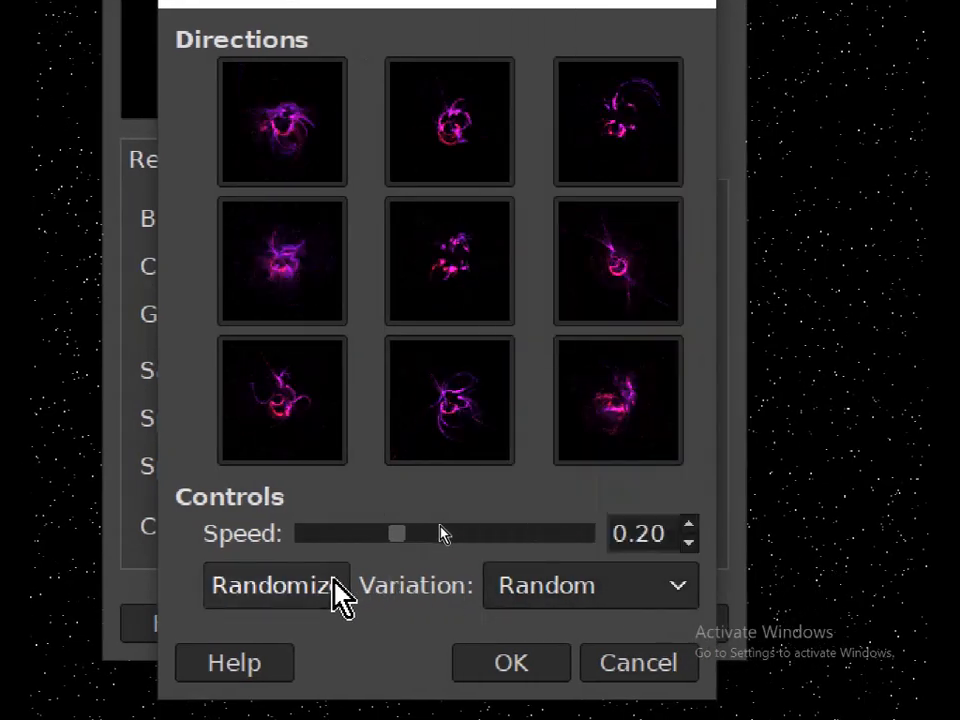
pyautogui.click(335, 583)
pyautogui.click(335, 587)
pyautogui.click(335, 587)
pyautogui.click(335, 587)
pyautogui.click(335, 587)
pyautogui.click(336, 588)
pyautogui.click(336, 588)
pyautogui.click(336, 588)
pyautogui.click(336, 587)
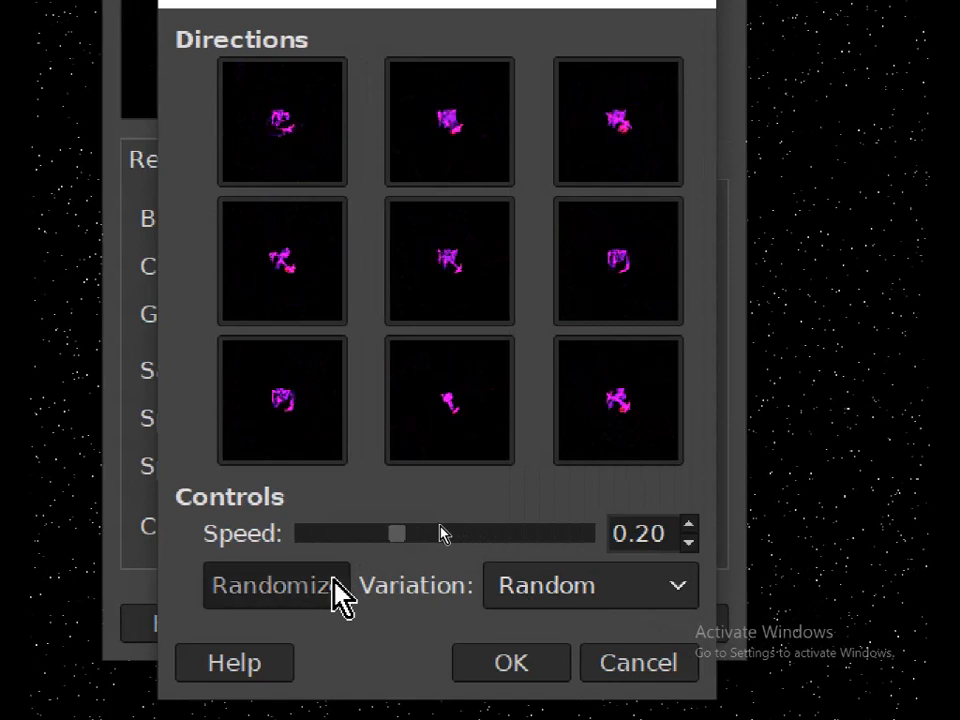
pyautogui.click(336, 587)
pyautogui.click(336, 587)
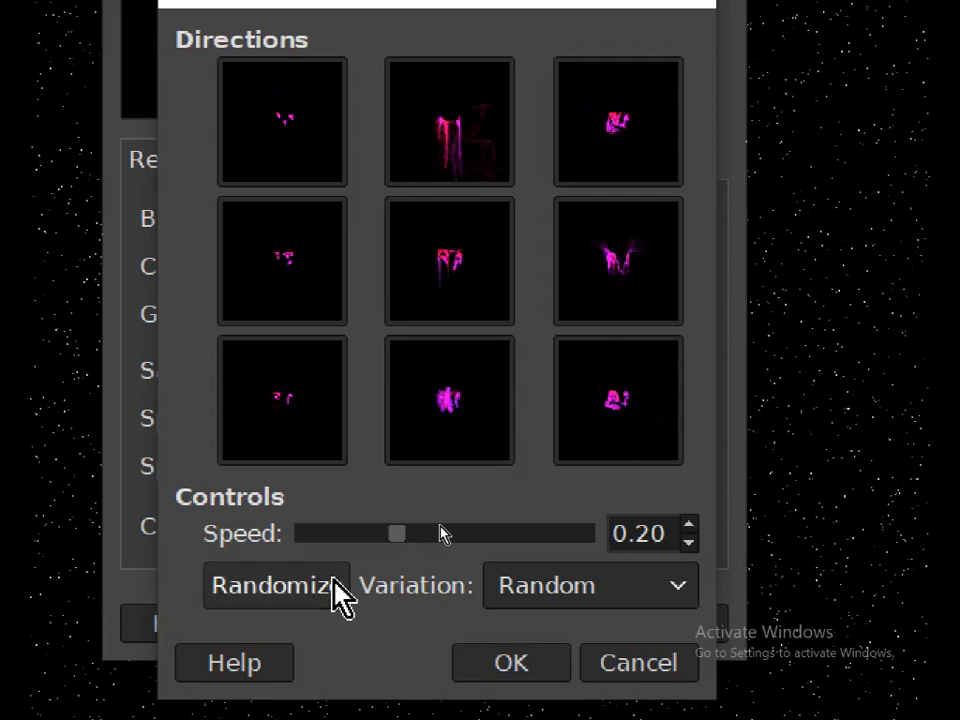
pyautogui.click(336, 587)
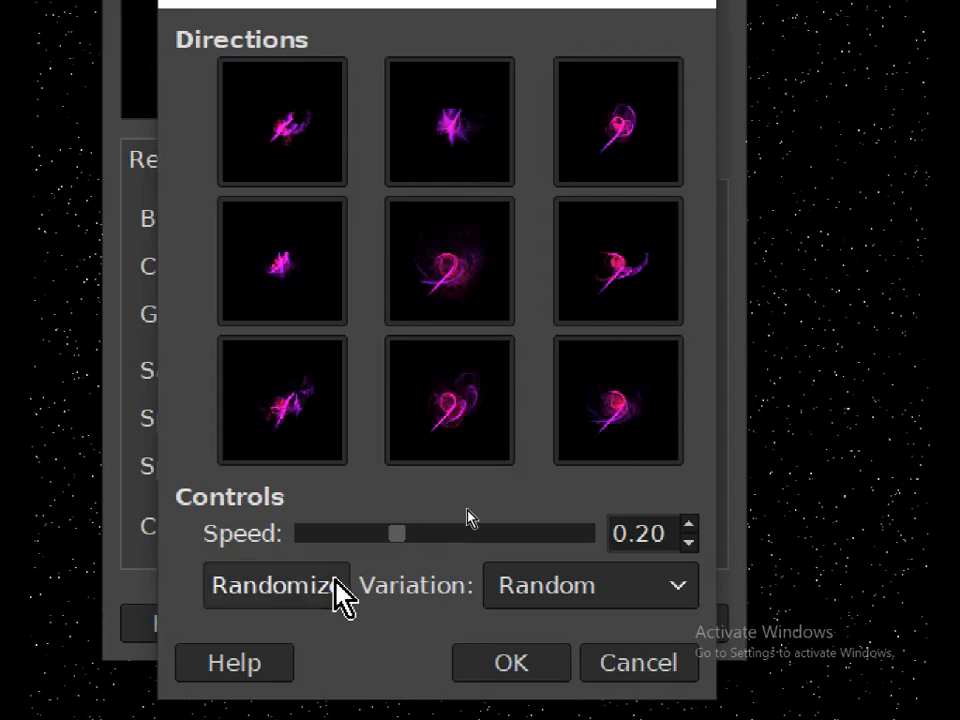
# Set the flame's variation to Same, regenerate from the centre swirl, and pick the bottom-middle cell of the Directions grid.
pyautogui.click(456, 278)
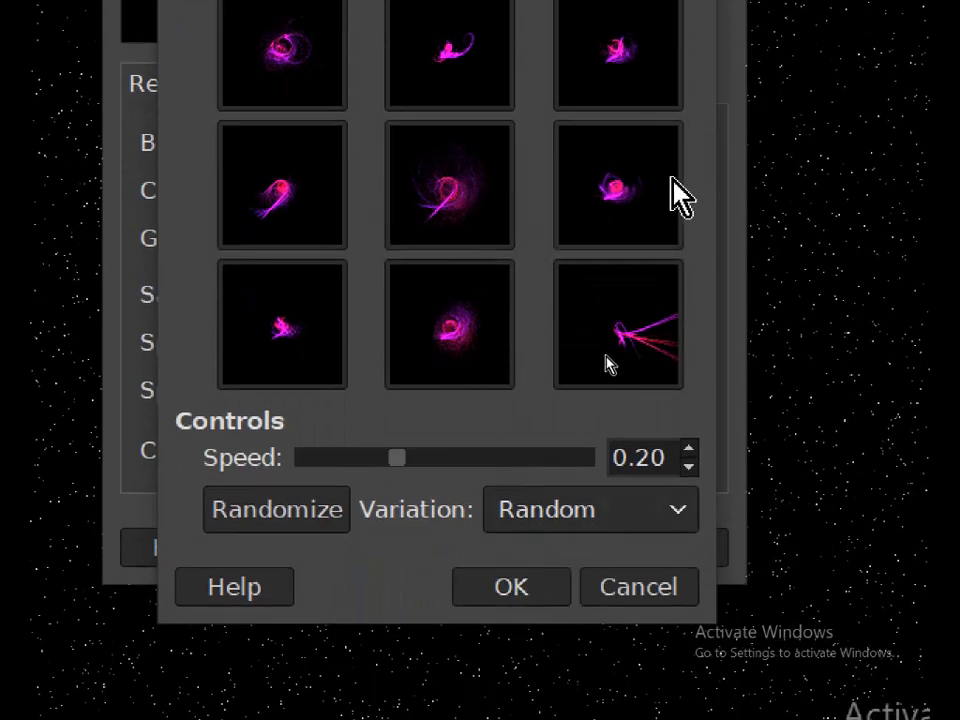
pyautogui.click(670, 505)
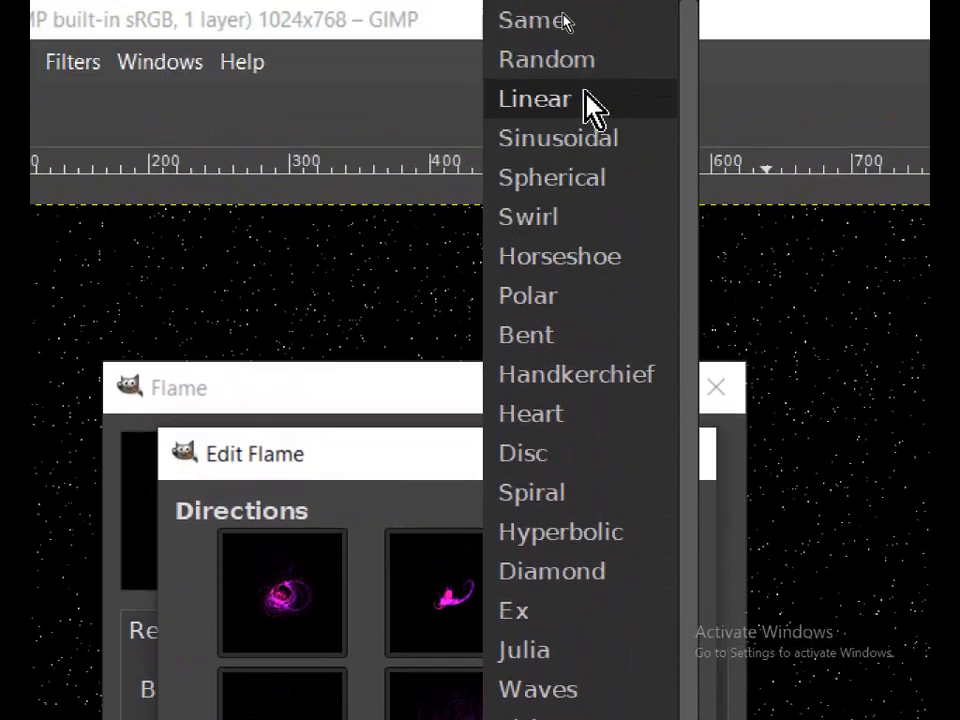
pyautogui.click(575, 0)
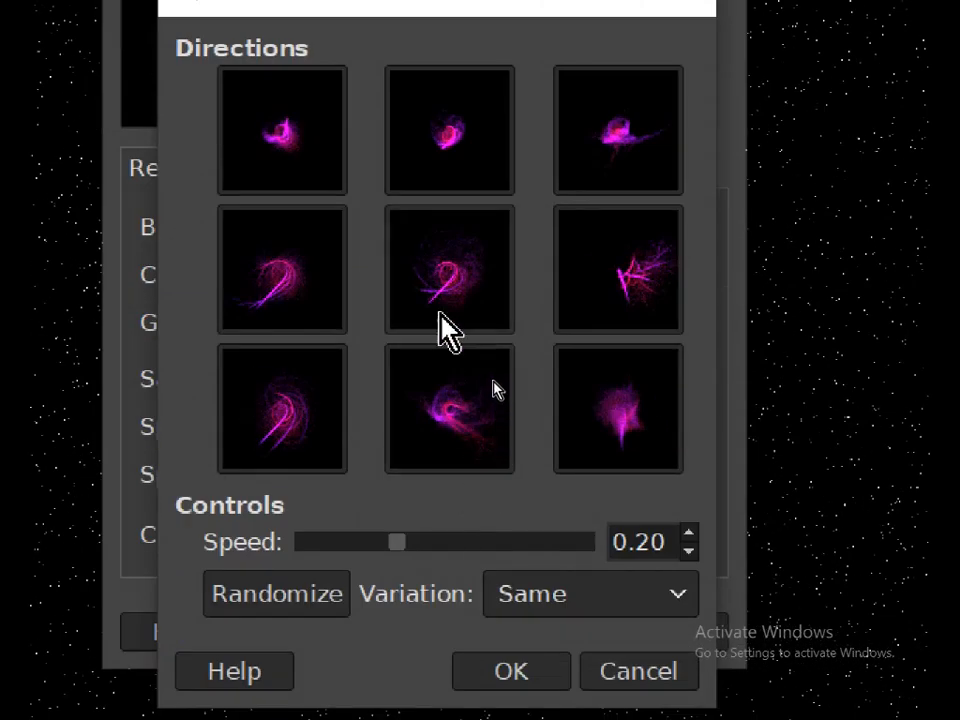
pyautogui.click(437, 261)
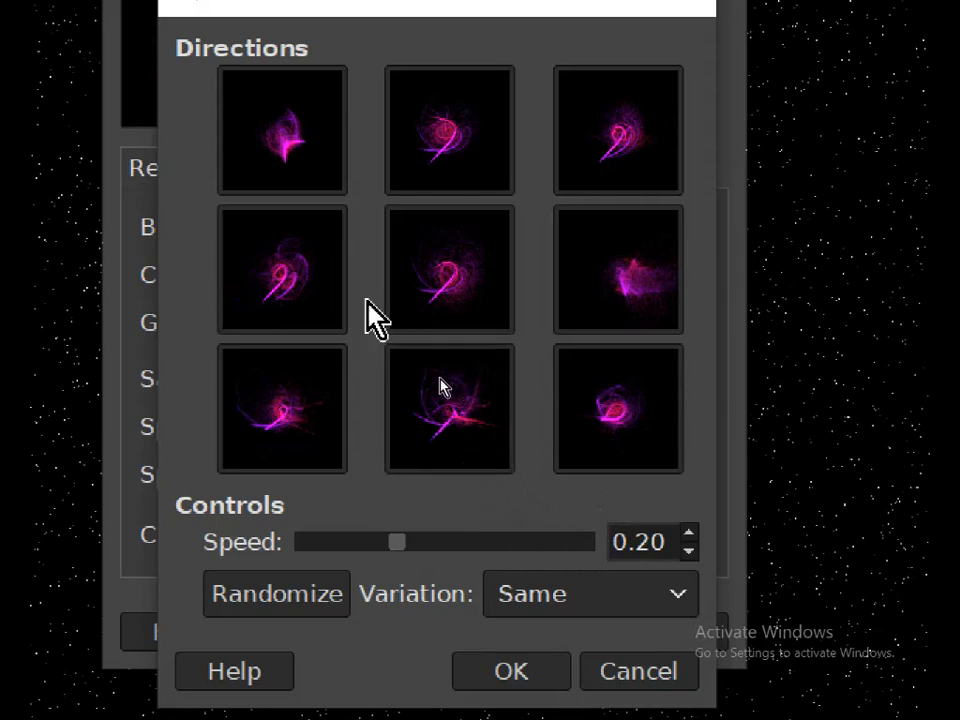
pyautogui.click(478, 421)
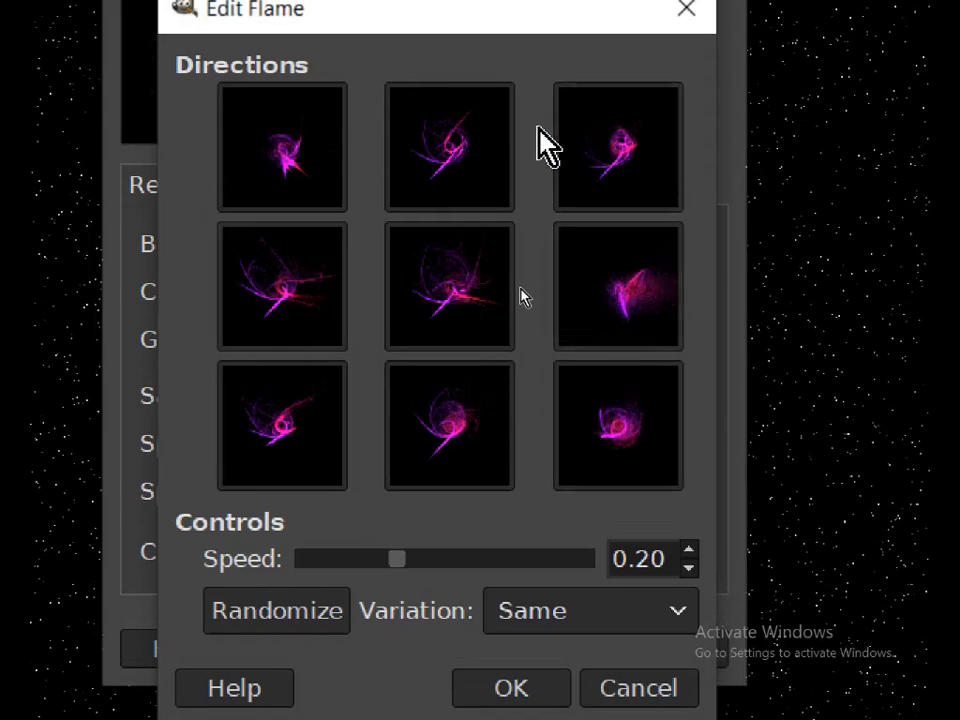
# Keep the Same variation, pick the middle-left flame in the Directions grid, and accept the flame edit.
pyautogui.click(658, 606)
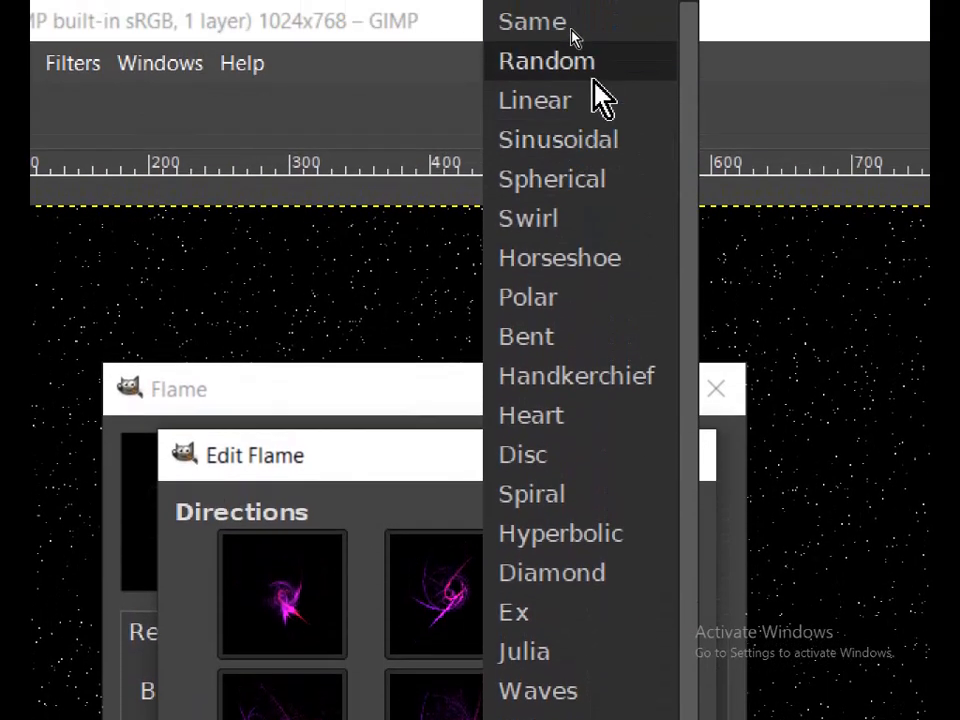
pyautogui.click(586, 26)
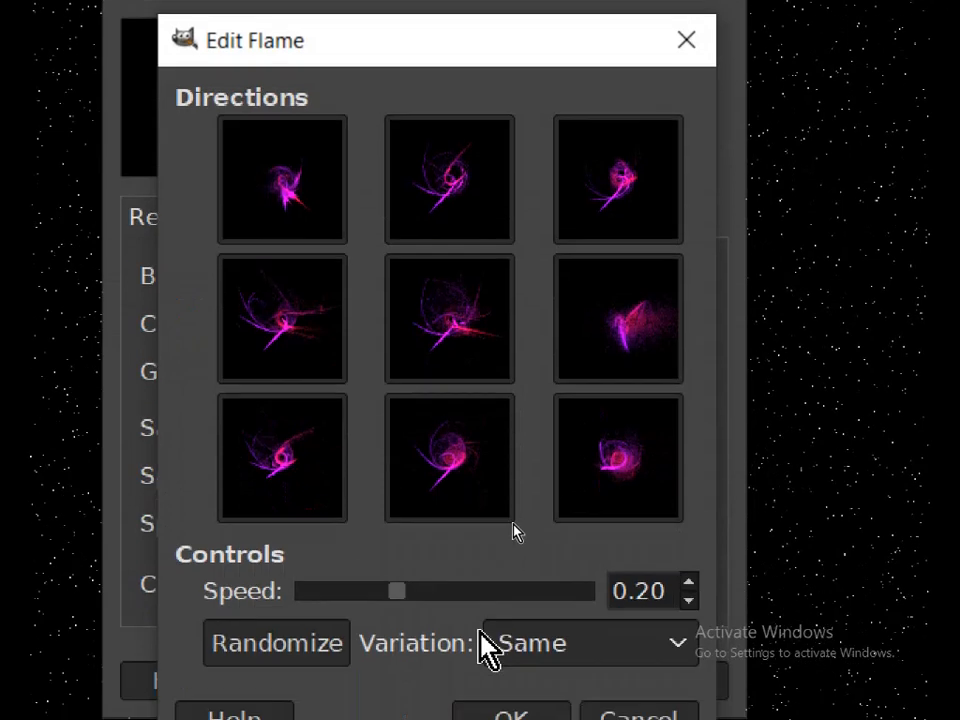
pyautogui.click(281, 336)
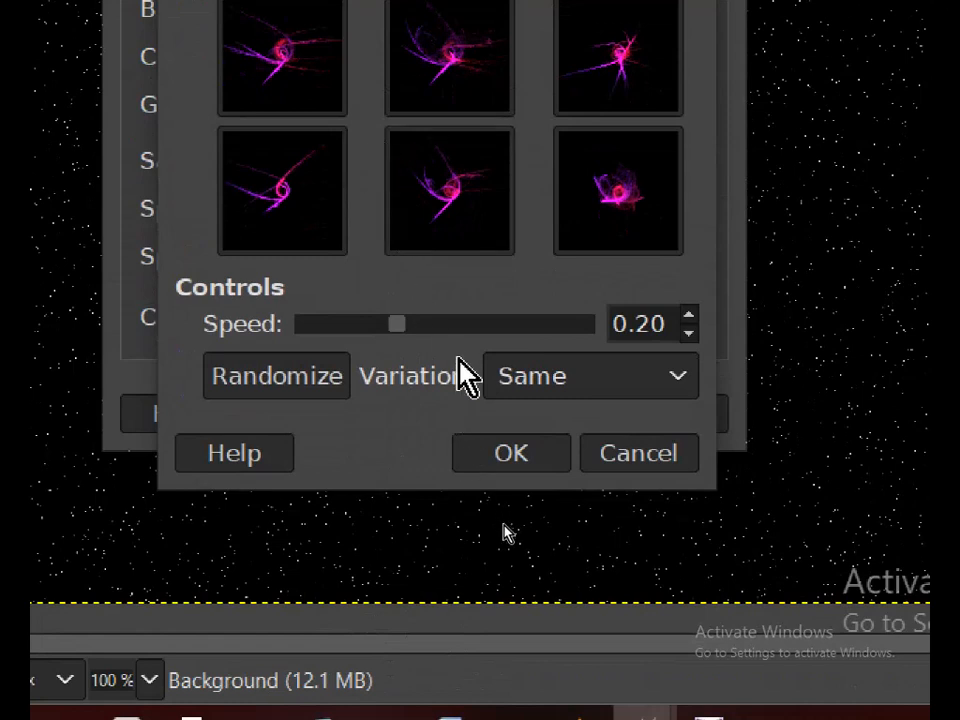
pyautogui.click(510, 453)
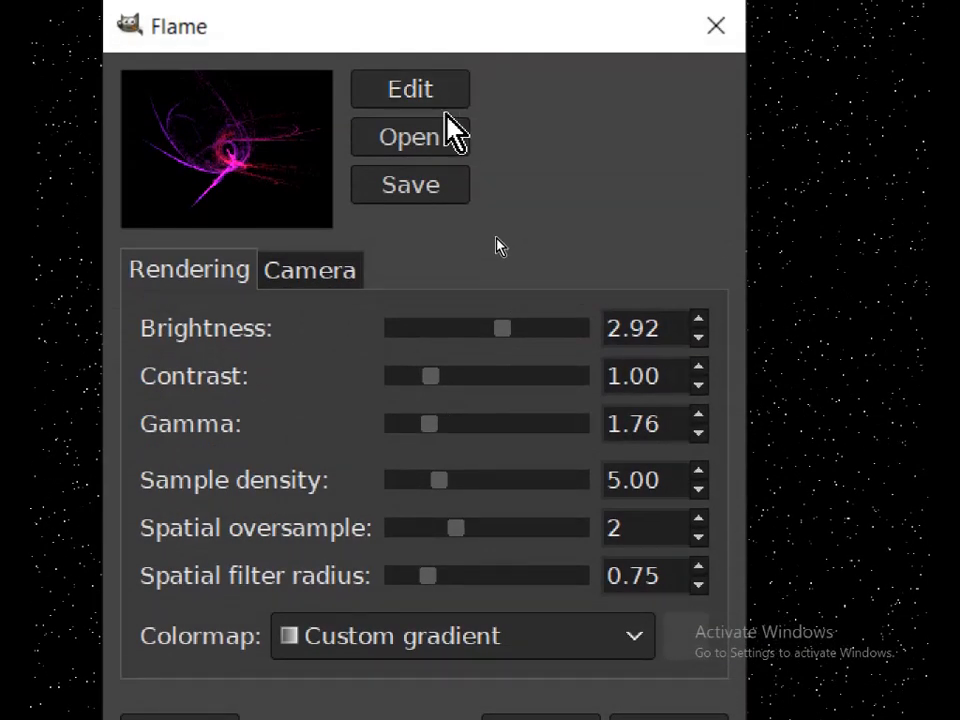
# Set the flame's camera zoom to 0.05, X to -2.00 and Y to 0.85, and render the flame onto the starfield.
pyautogui.click(294, 281)
pyautogui.moveTo(406, 331); pyautogui.dragTo(526, 348)
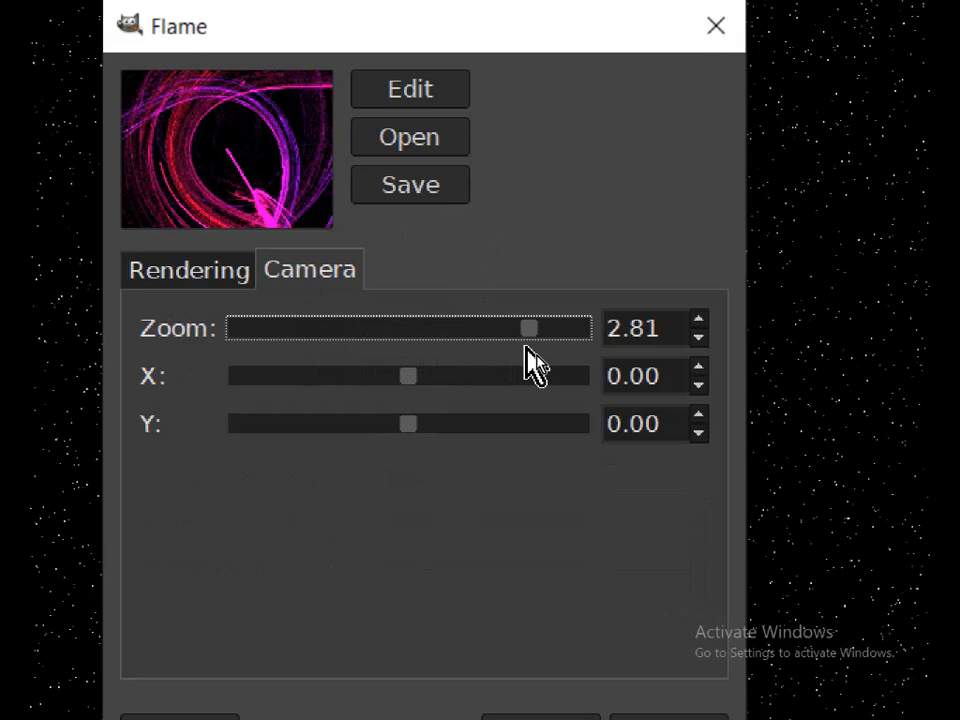
pyautogui.moveTo(526, 347); pyautogui.dragTo(400, 346)
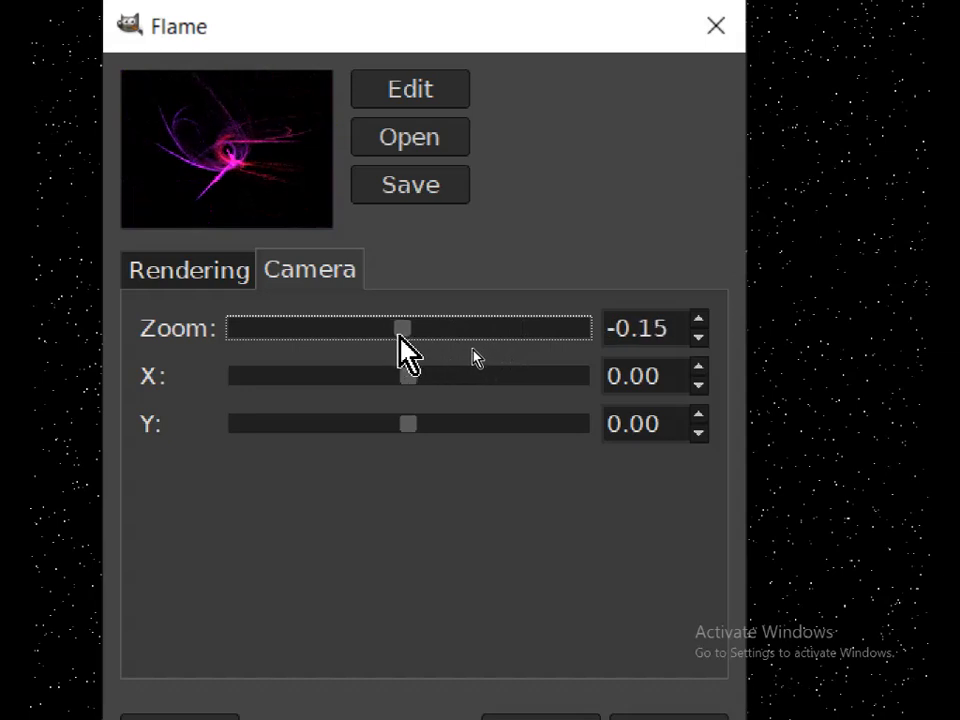
pyautogui.moveTo(404, 374); pyautogui.dragTo(197, 390)
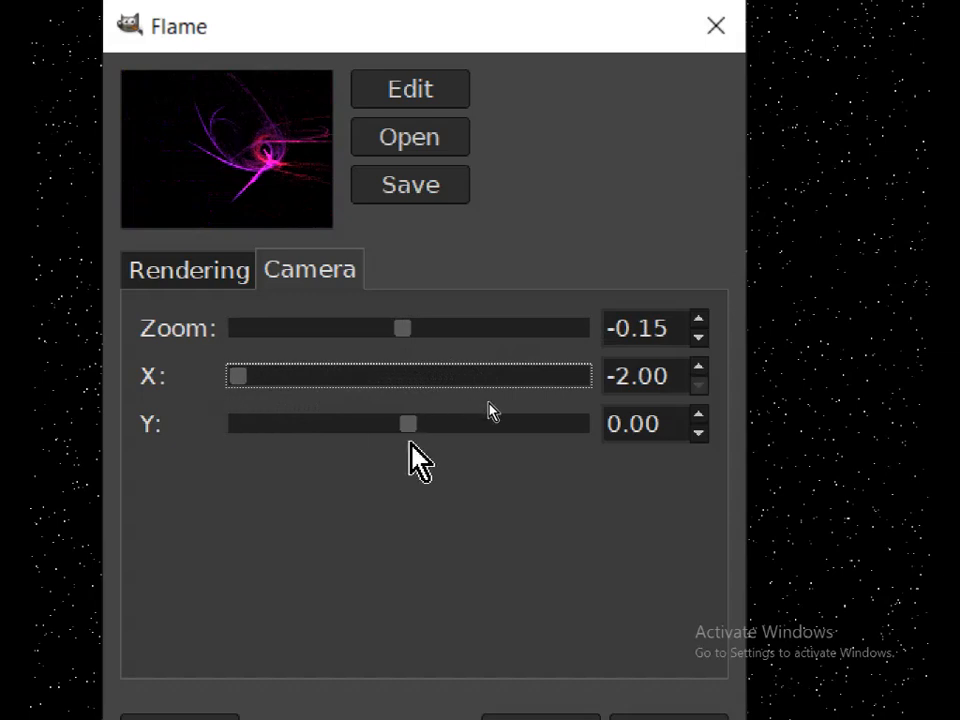
pyautogui.moveTo(414, 422); pyautogui.dragTo(482, 422)
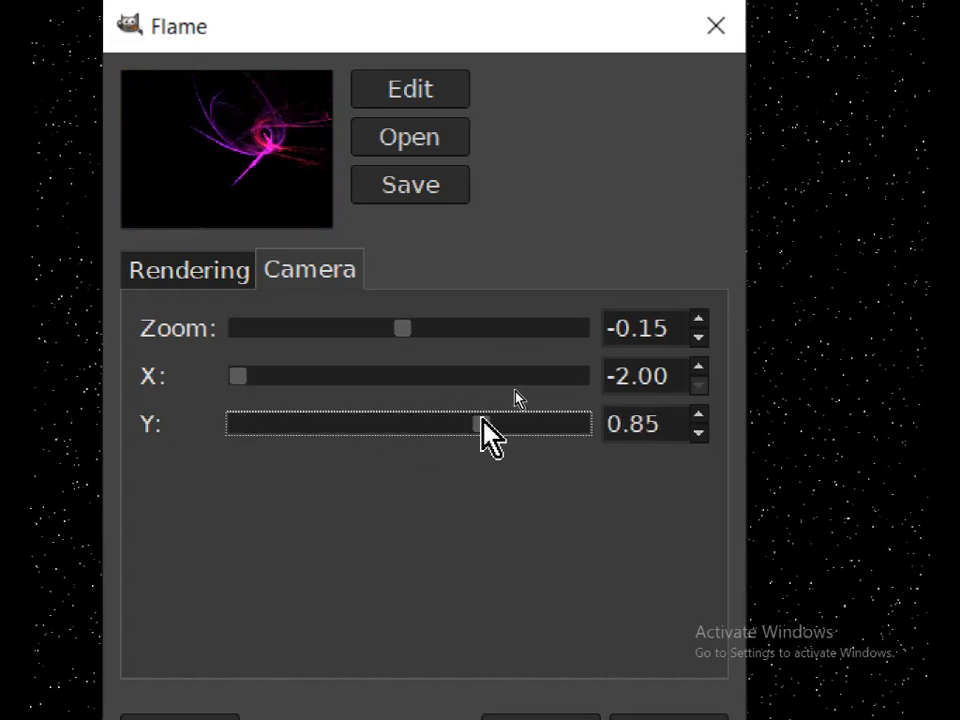
pyautogui.moveTo(398, 328)
pyautogui.mouseDown()
pyautogui.moveTo(420, 326)
pyautogui.moveTo(395, 326)
pyautogui.moveTo(407, 324)
pyautogui.mouseUp()
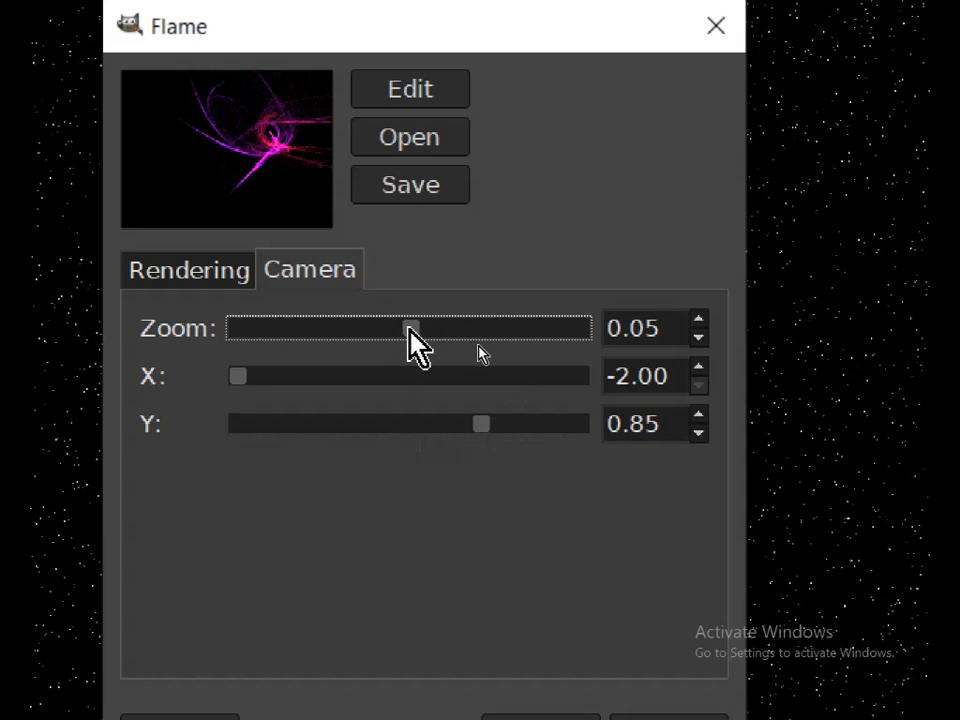
pyautogui.click(215, 278)
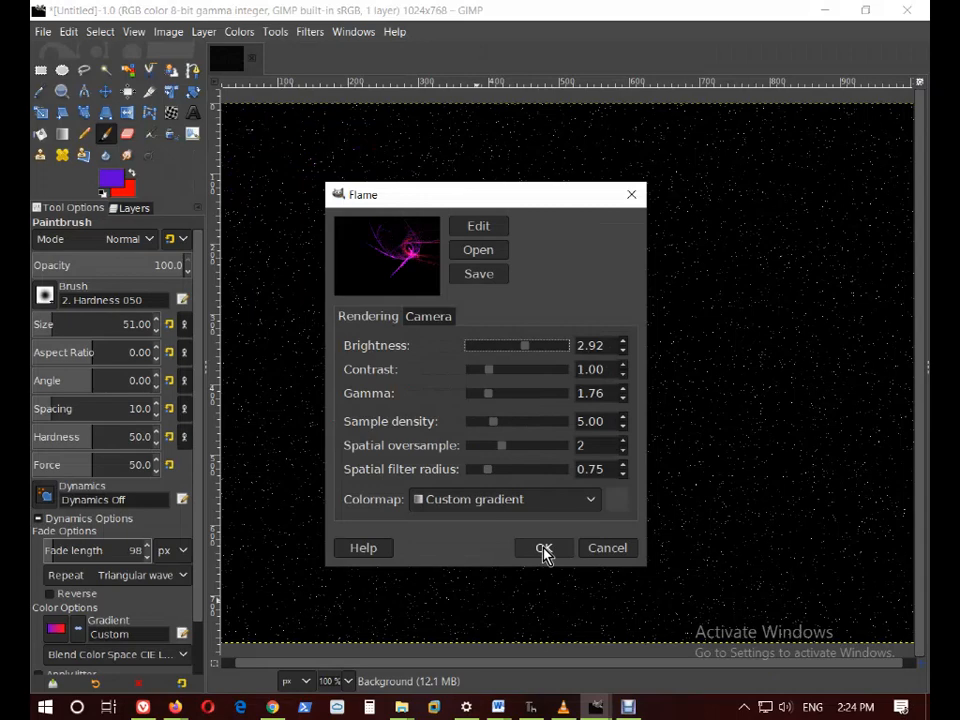
pyautogui.click(543, 550)
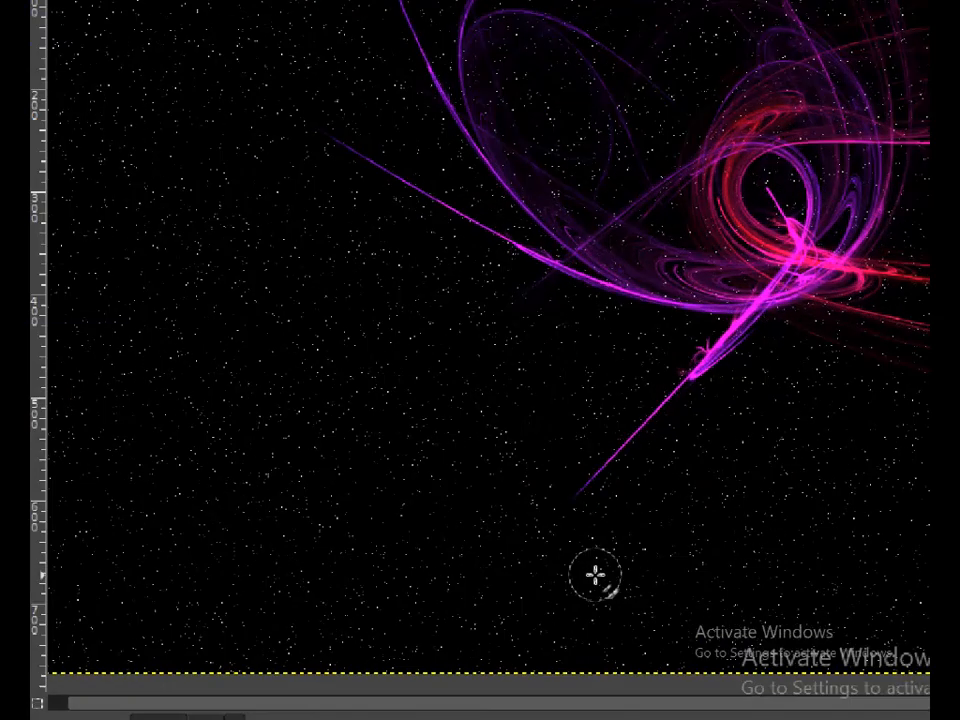
# Look through the gradients available for the Paintbrush's colour options while keeping the Custom gradient.
pyautogui.scroll(2, 838, 90)
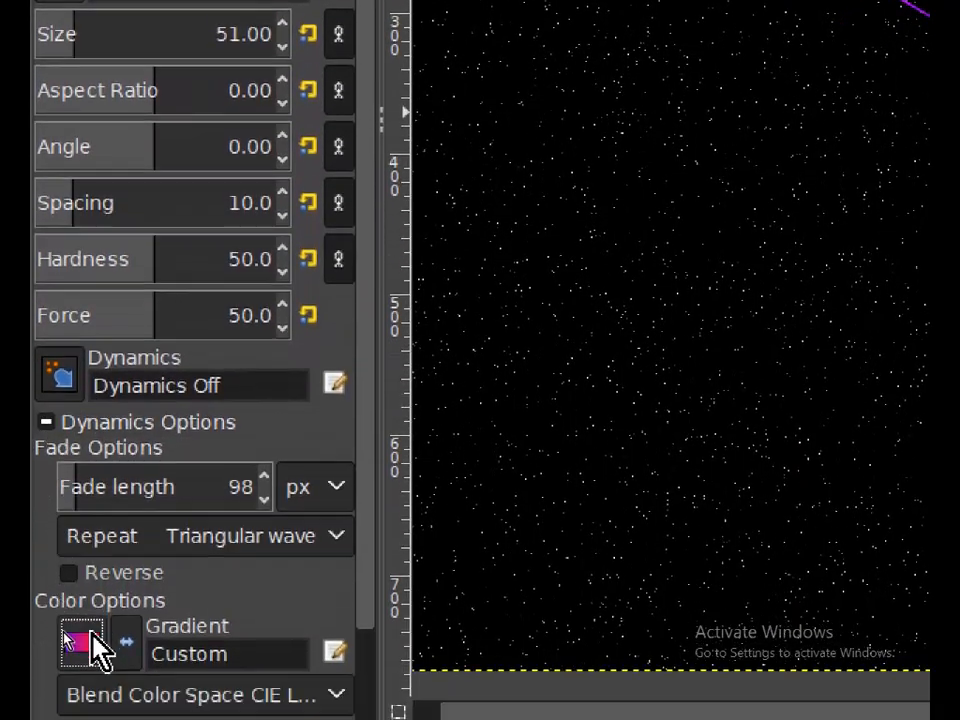
pyautogui.click(93, 670)
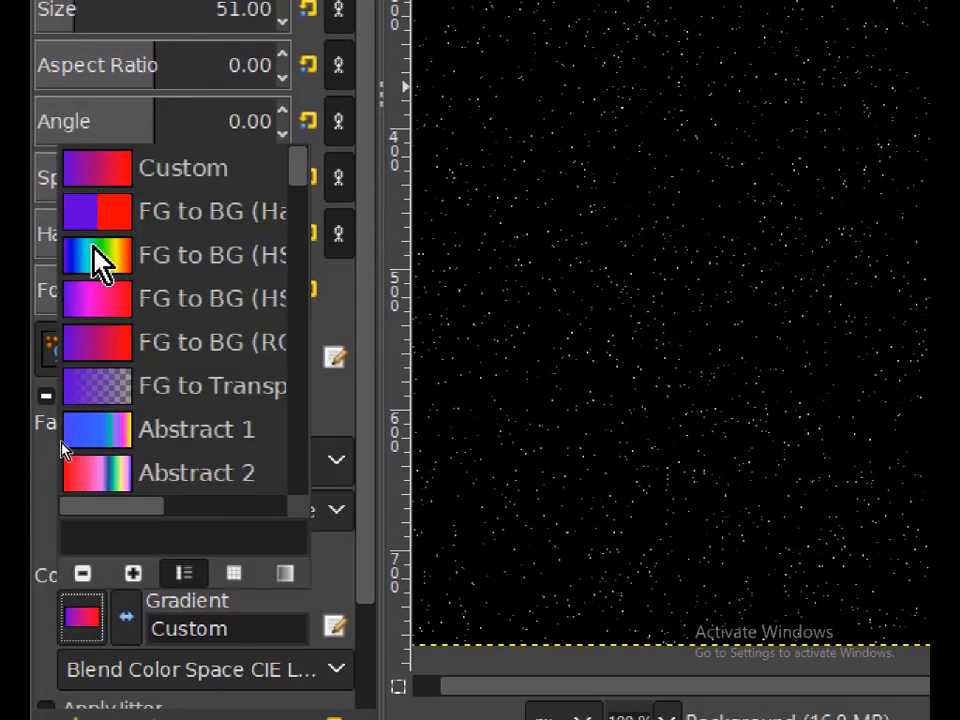
pyautogui.scroll(-5, 105, 380)
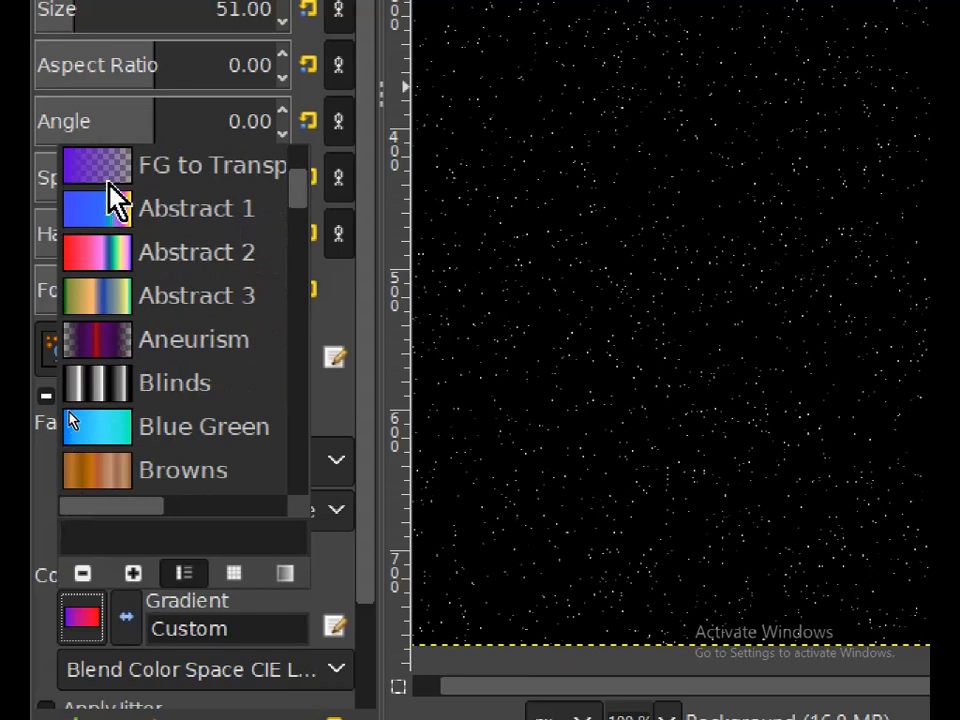
pyautogui.scroll(-1, 110, 200)
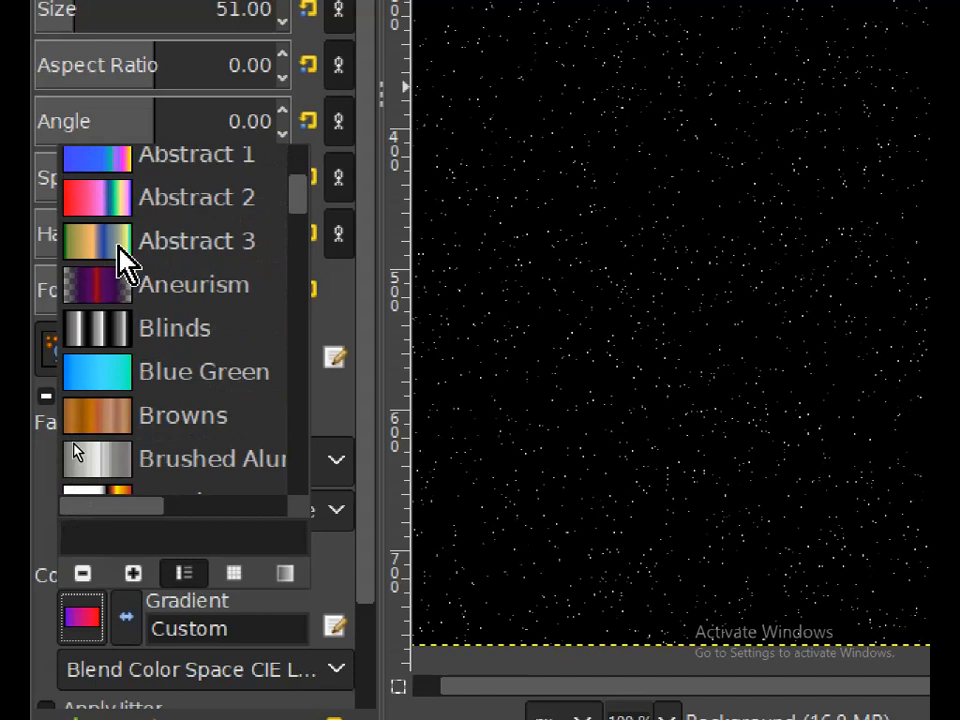
pyautogui.scroll(-2, 122, 258)
pyautogui.scroll(-12, 120, 252)
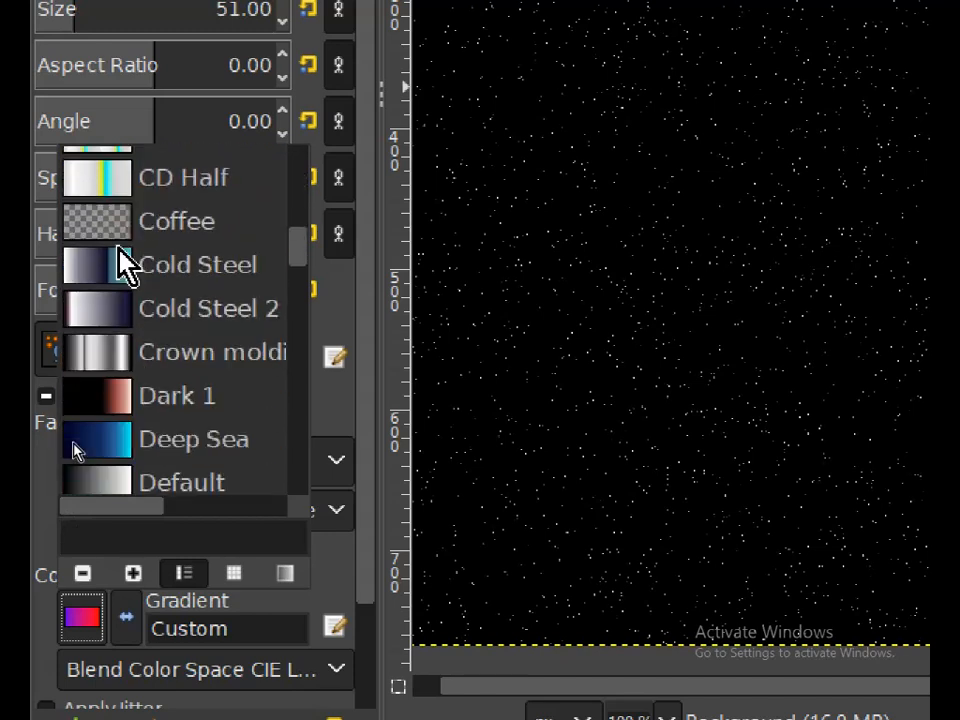
pyautogui.scroll(-18, 119, 254)
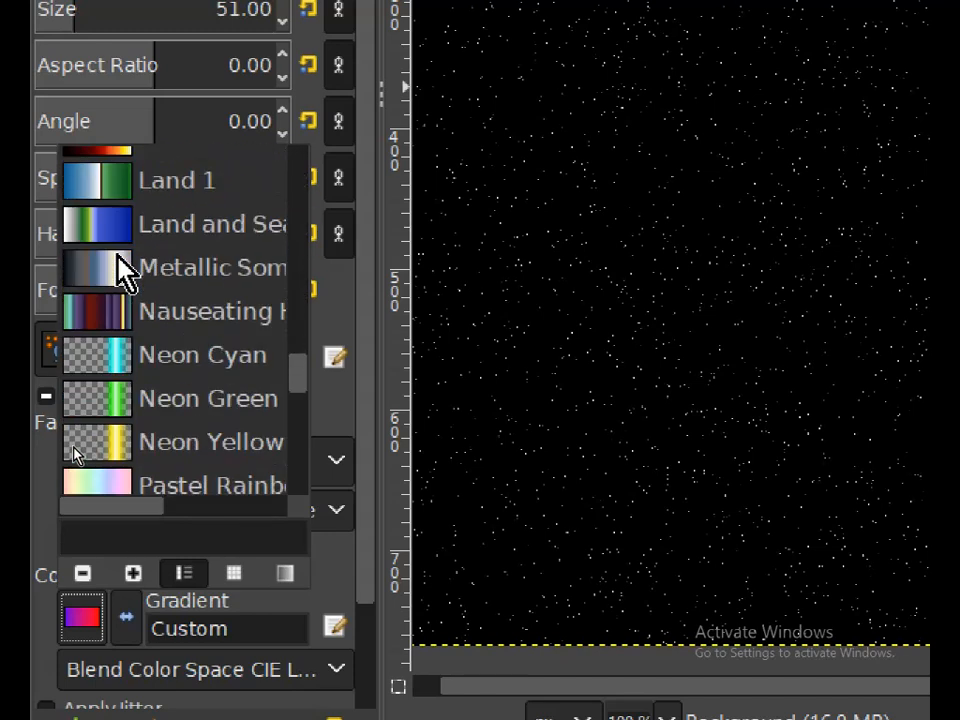
pyautogui.scroll(20, 117, 256)
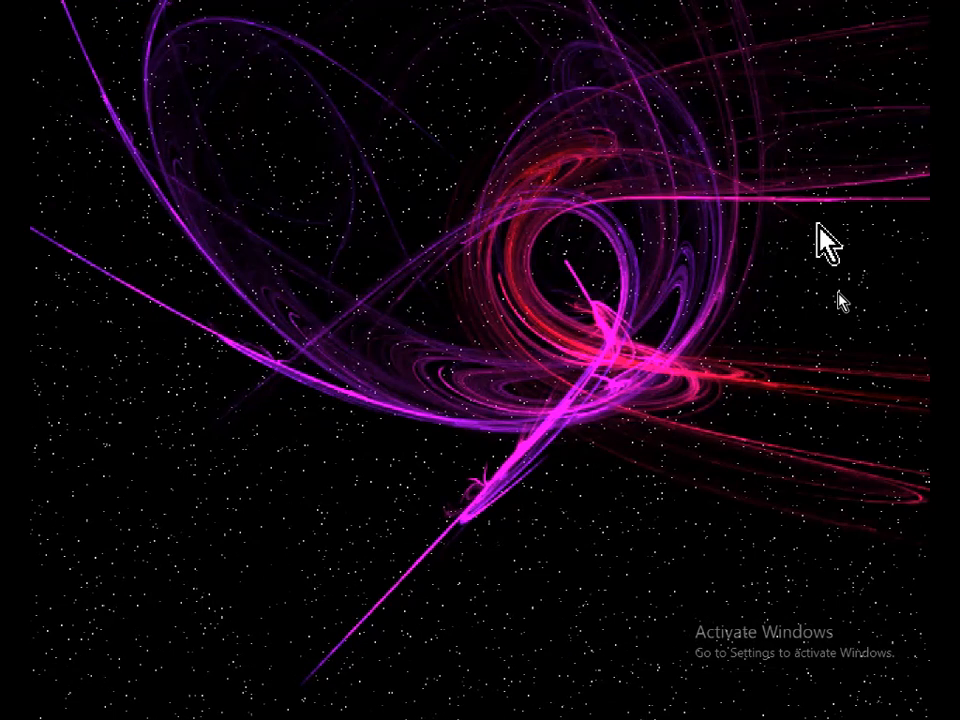
pyautogui.press('super+Escape')
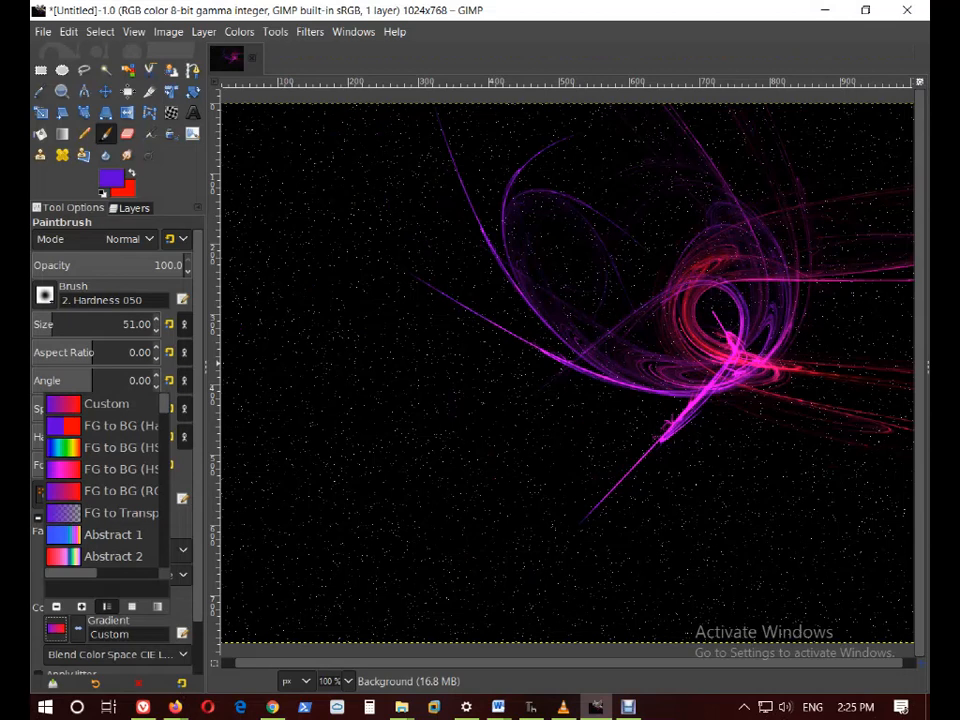
# Switch to the GIMP RENDERING notes document in Firefox and set the page zoom to 190%.
pyautogui.click(175, 707)
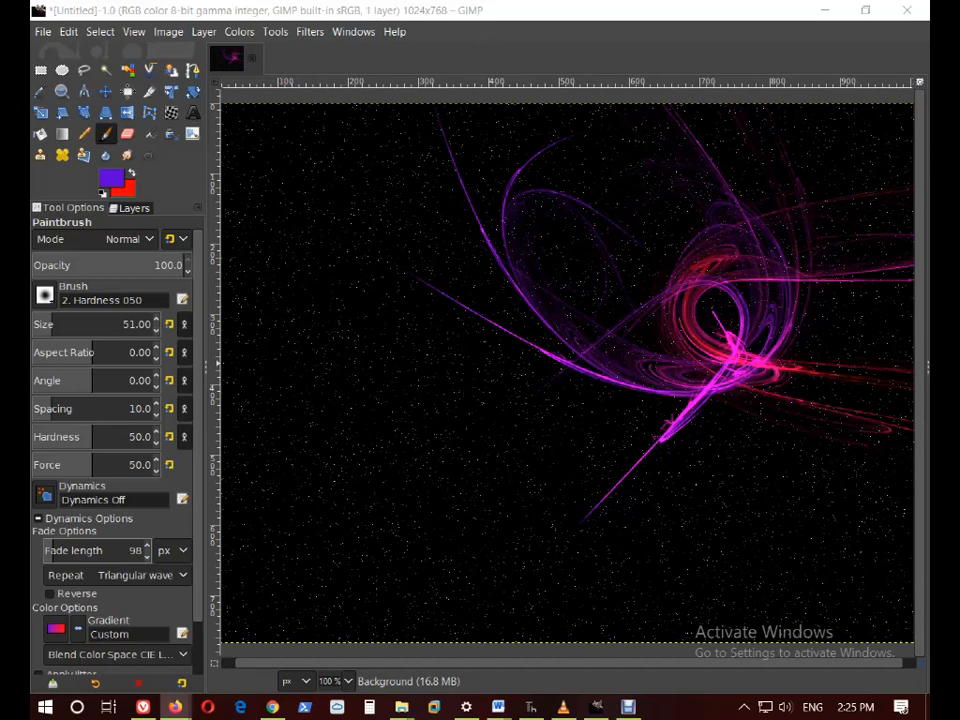
pyautogui.moveTo(955, 56); pyautogui.dragTo(386, 79)
pyautogui.click(595, 72)
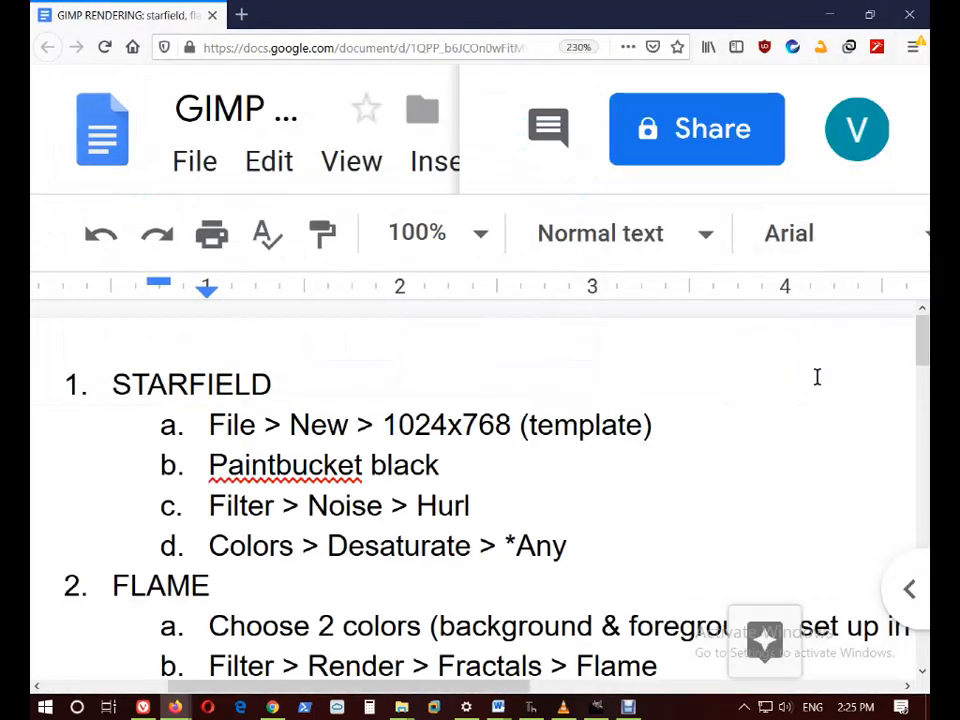
pyautogui.moveTo(923, 354); pyautogui.dragTo(923, 373)
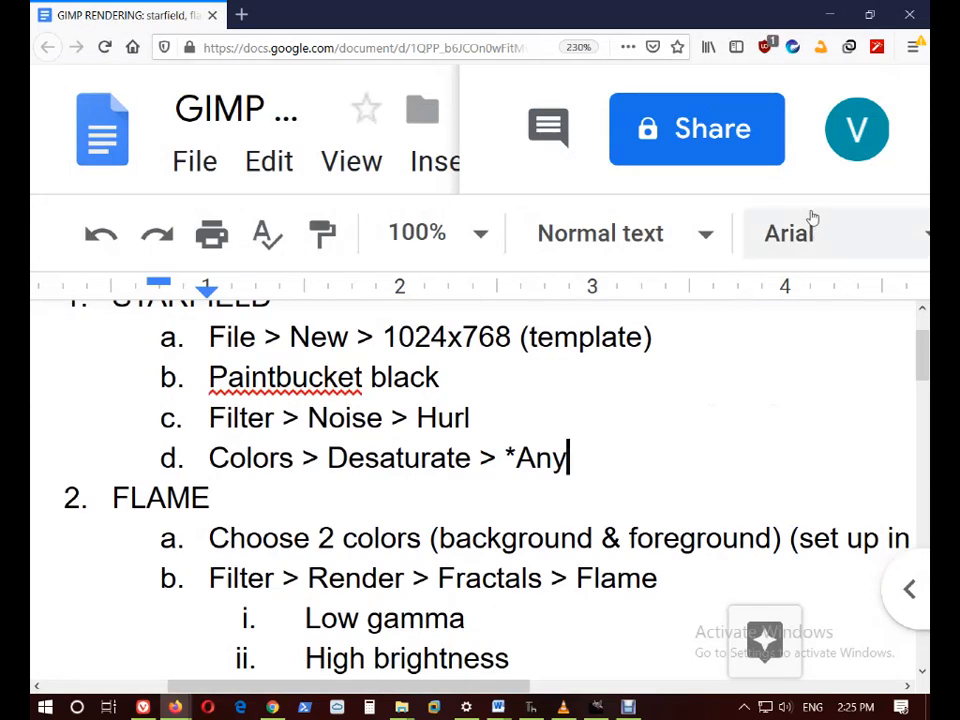
pyautogui.hotkey('ctrl', '-')
pyautogui.hotkey('ctrl', '-')
pyautogui.hotkey('ctrl', '-')
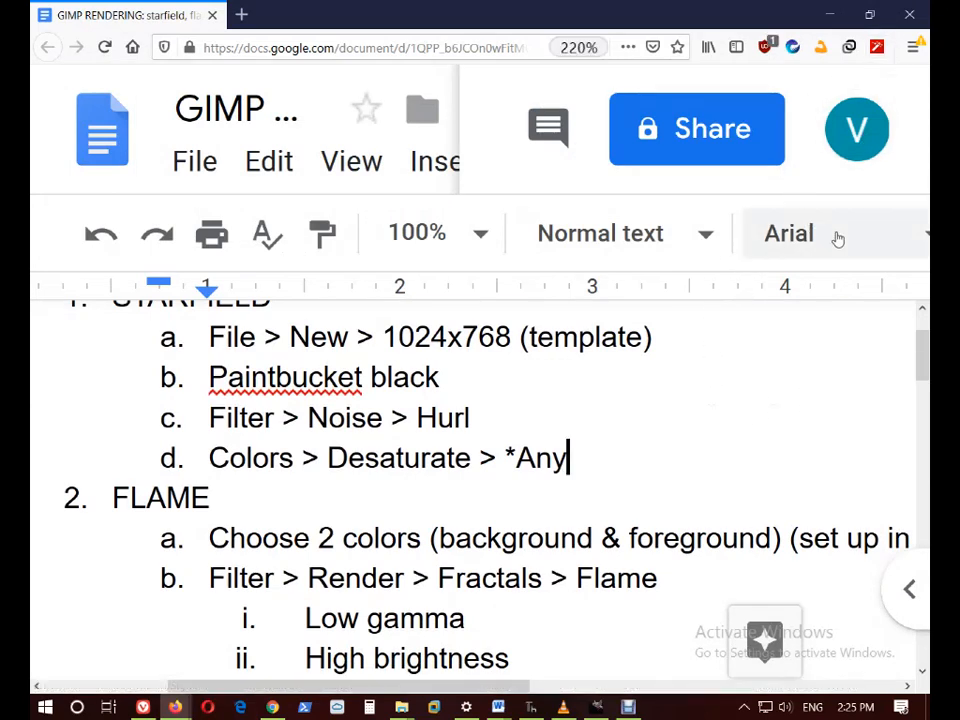
pyautogui.scroll(-2, 838, 239)
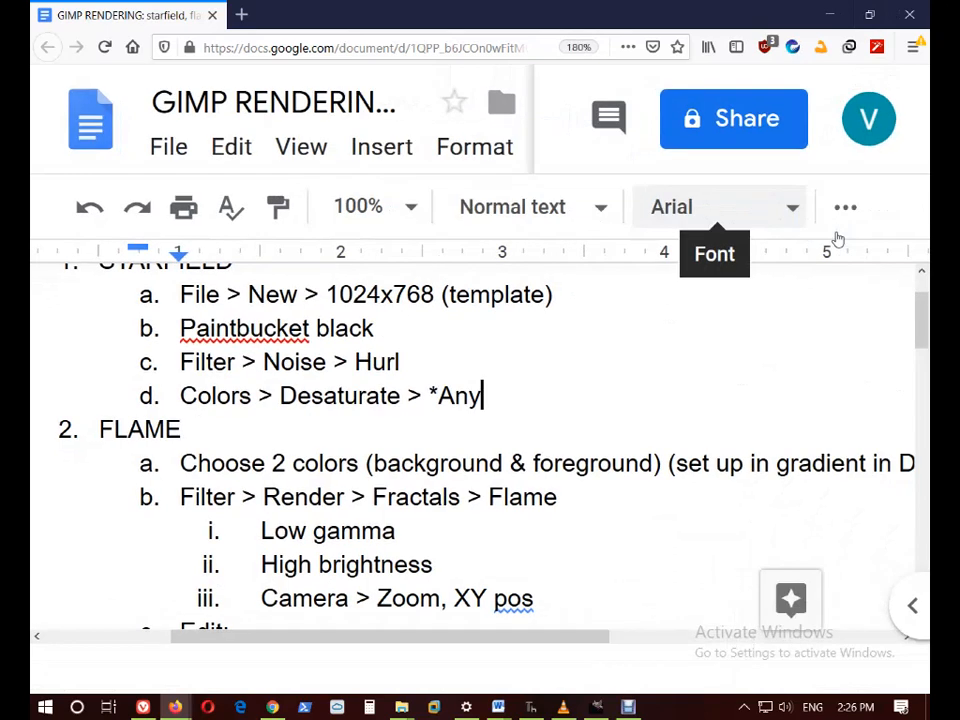
pyautogui.scroll(1, 838, 239)
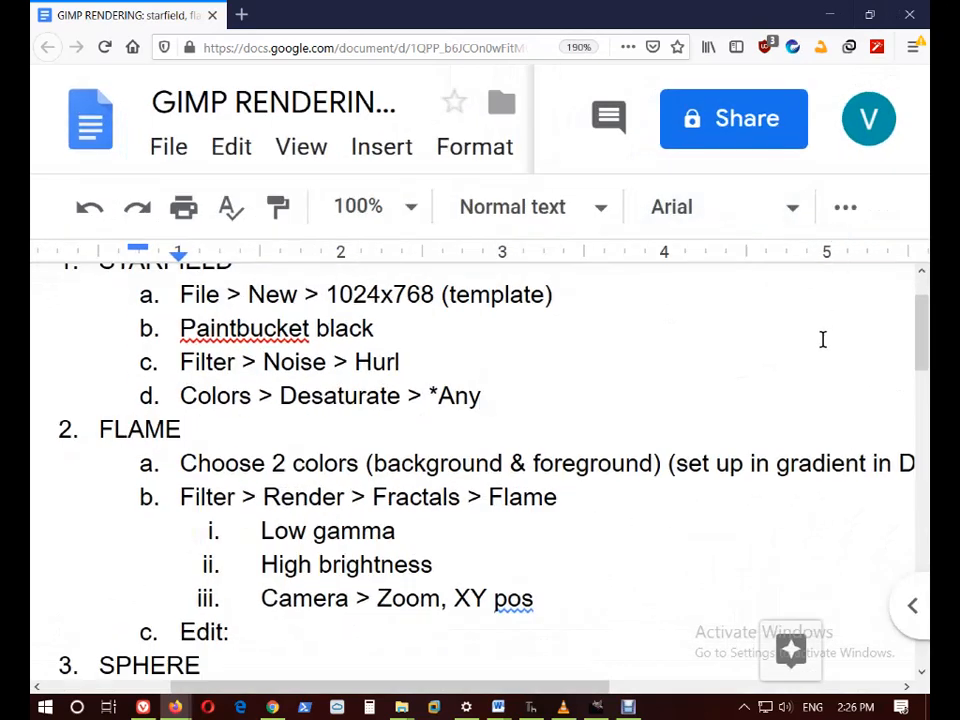
# Review the STARFIELD and FLAME instructions in the notes document.
pyautogui.scroll(1, 822, 340)
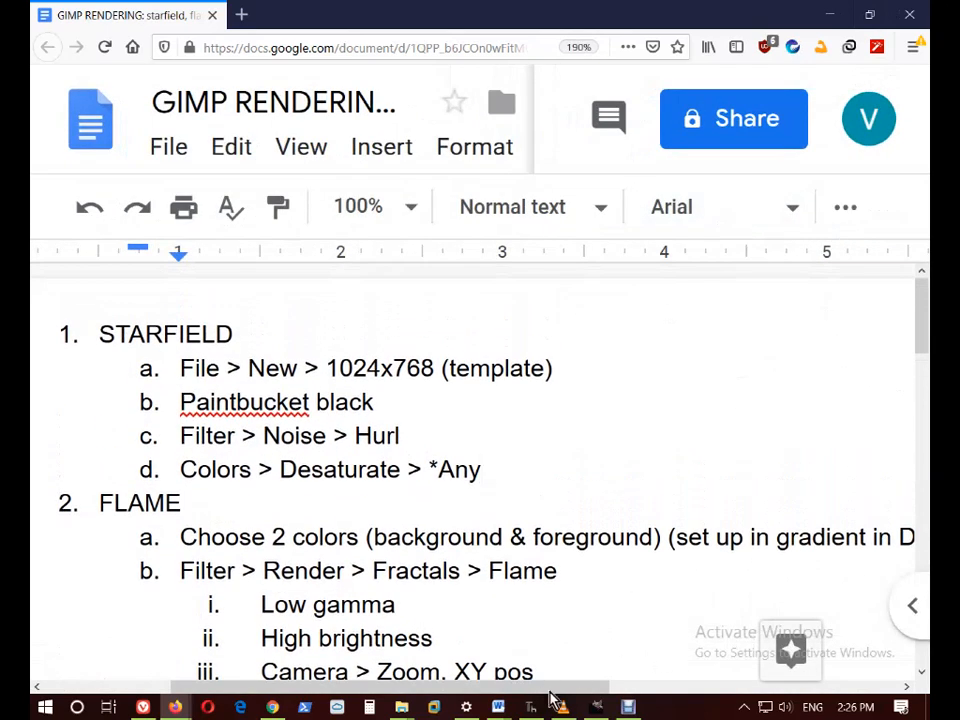
pyautogui.moveTo(568, 690); pyautogui.dragTo(595, 693)
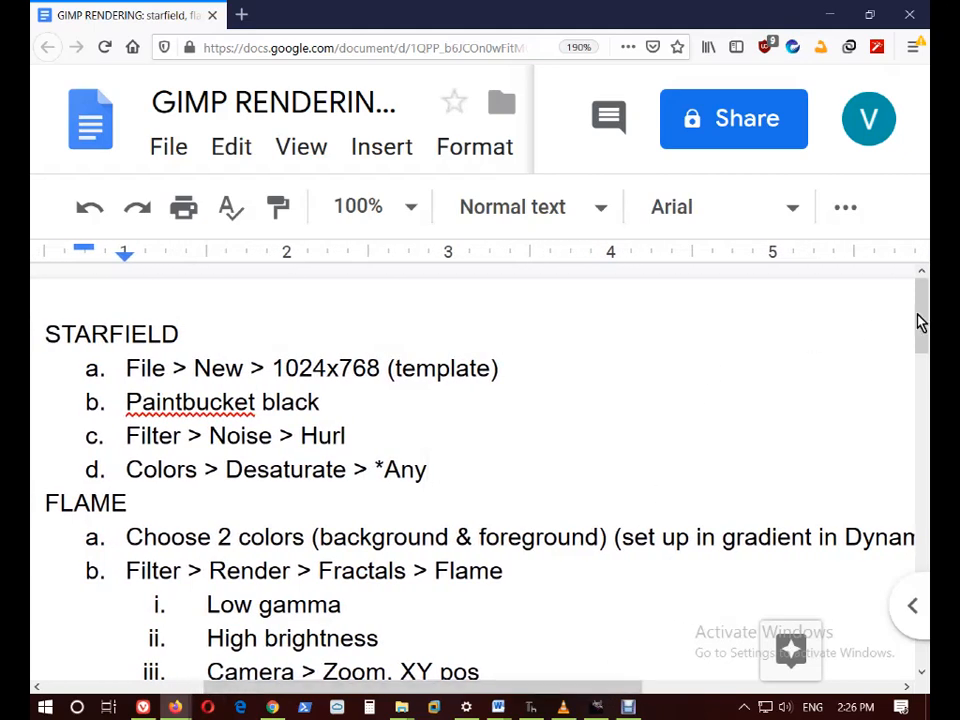
pyautogui.moveTo(923, 321)
pyautogui.mouseDown()
pyautogui.moveTo(925, 330)
pyautogui.moveTo(926, 318)
pyautogui.mouseUp()
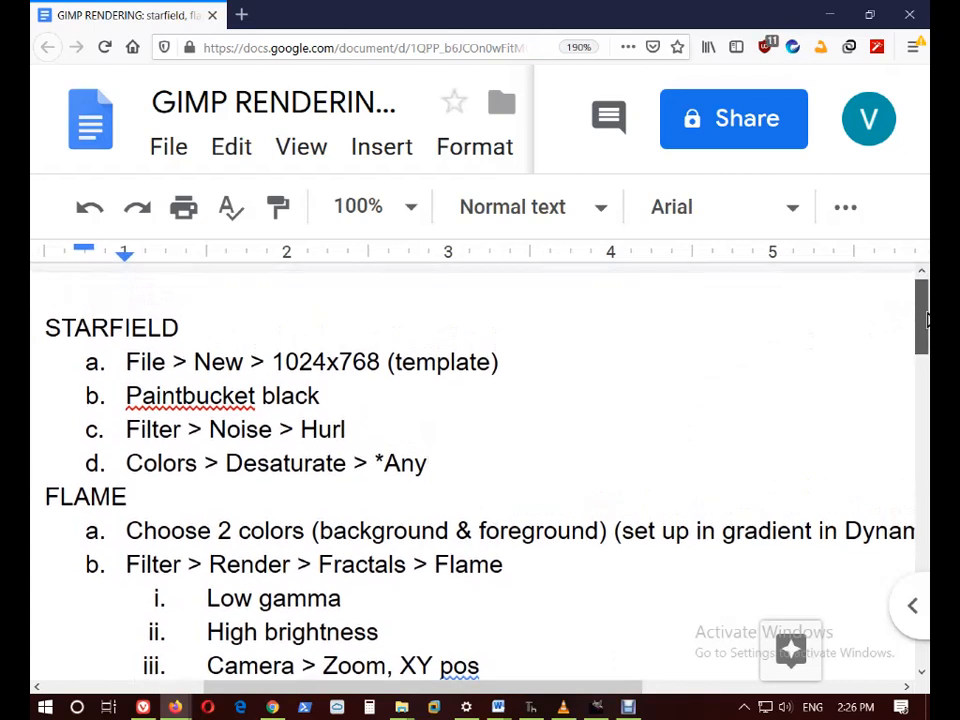
pyautogui.moveTo(926, 320); pyautogui.dragTo(926, 322)
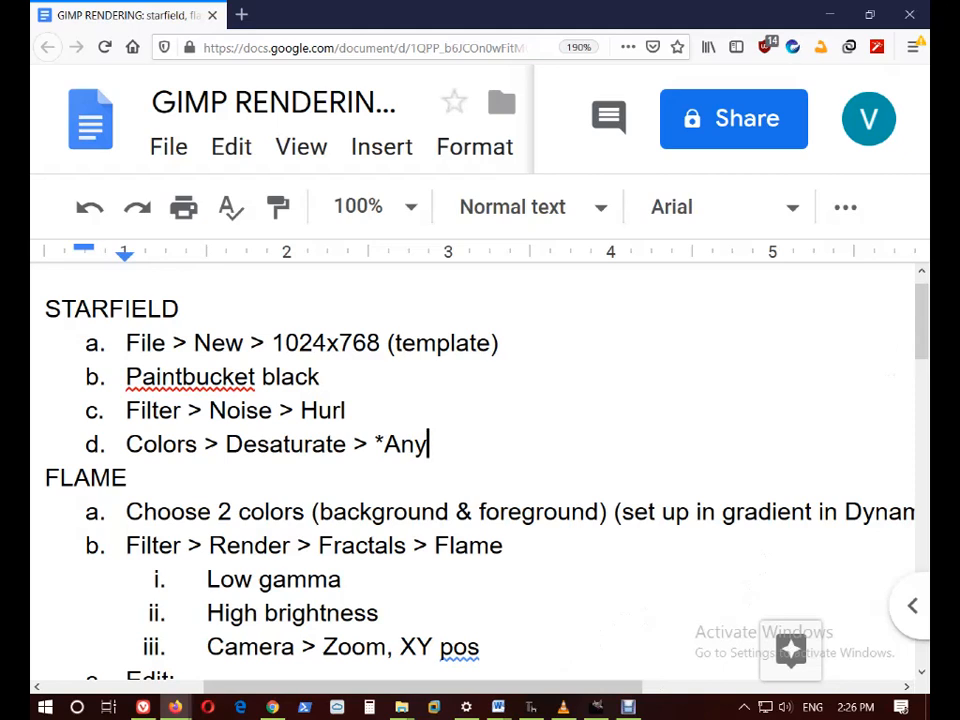
pyautogui.click(628, 707)
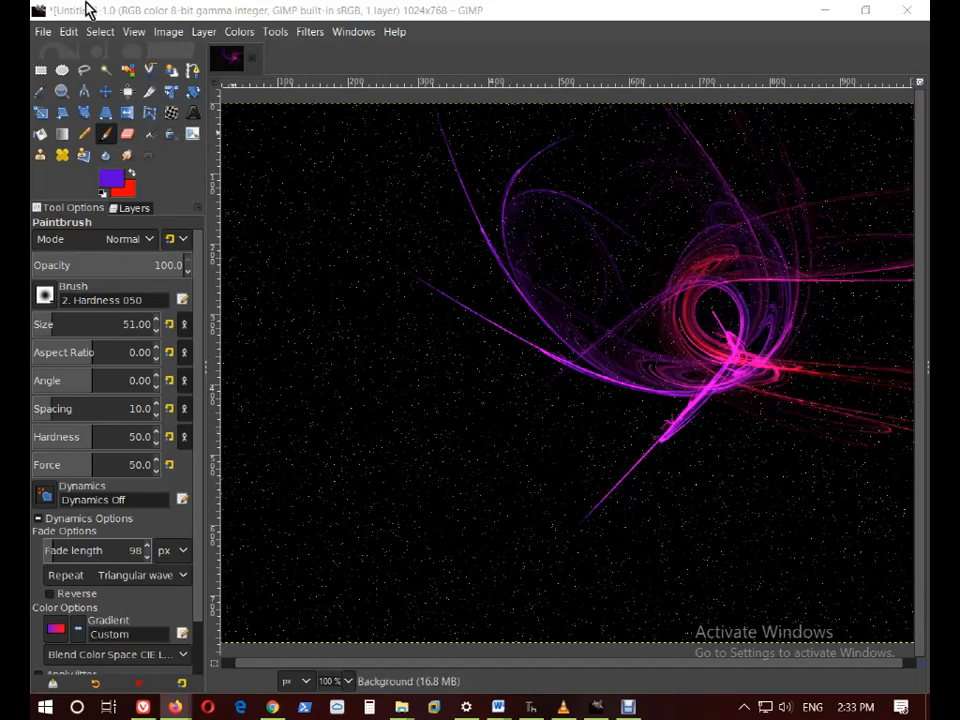
pyautogui.click(206, 32)
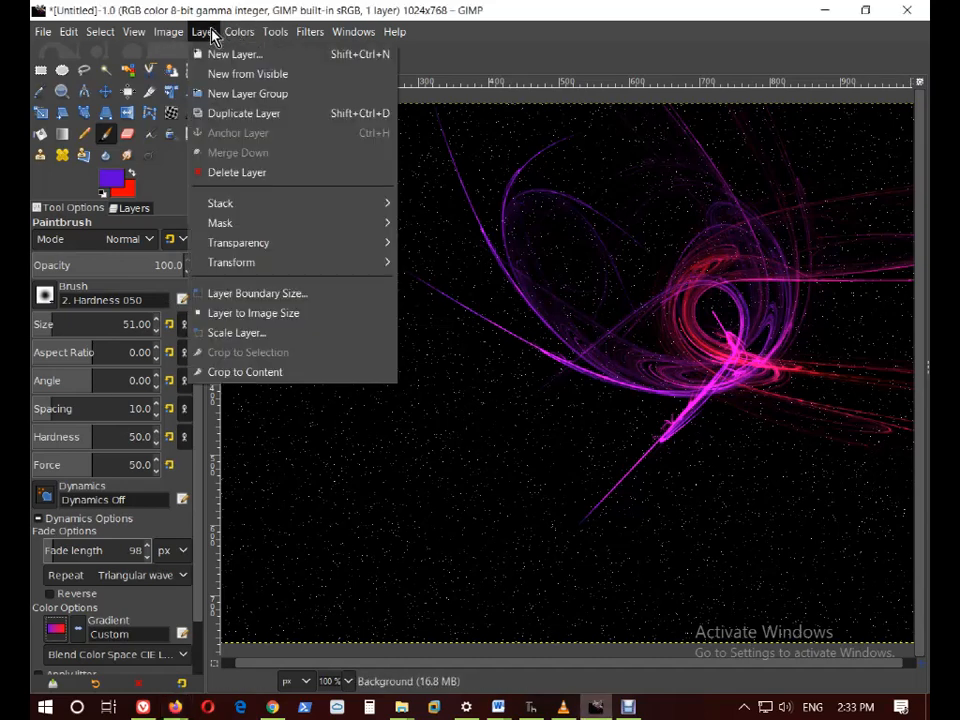
pyautogui.moveTo(223, 28)
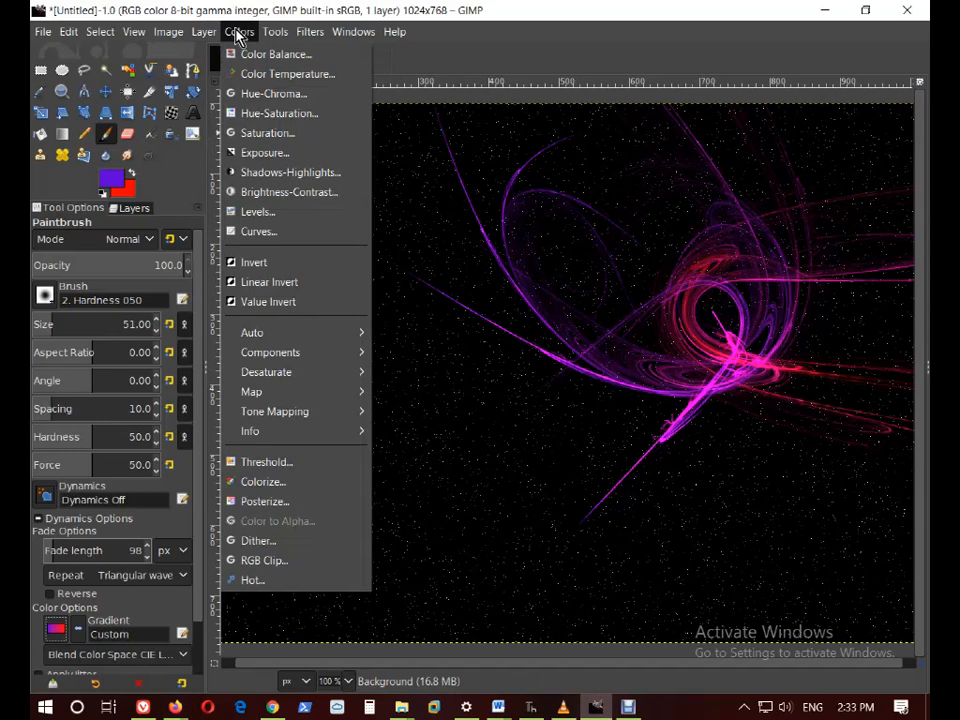
pyautogui.moveTo(311, 32)
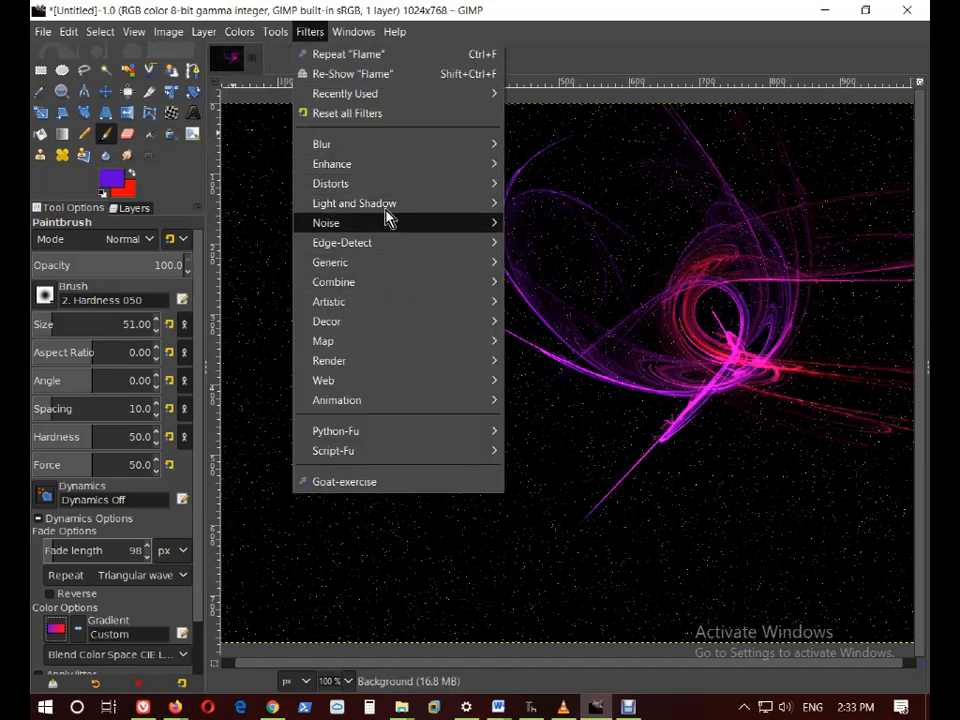
pyautogui.moveTo(391, 199)
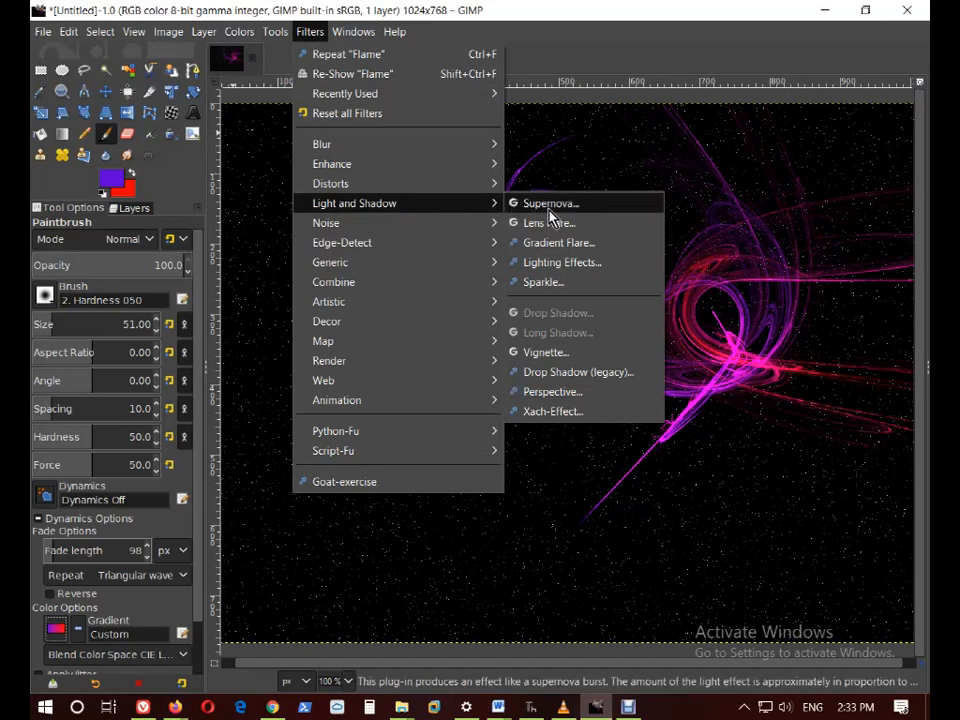
pyautogui.click(310, 32)
# Add a new 1024x768 layer filled with transparency and display the layer list.
pyautogui.click(203, 32)
pyautogui.click(203, 35)
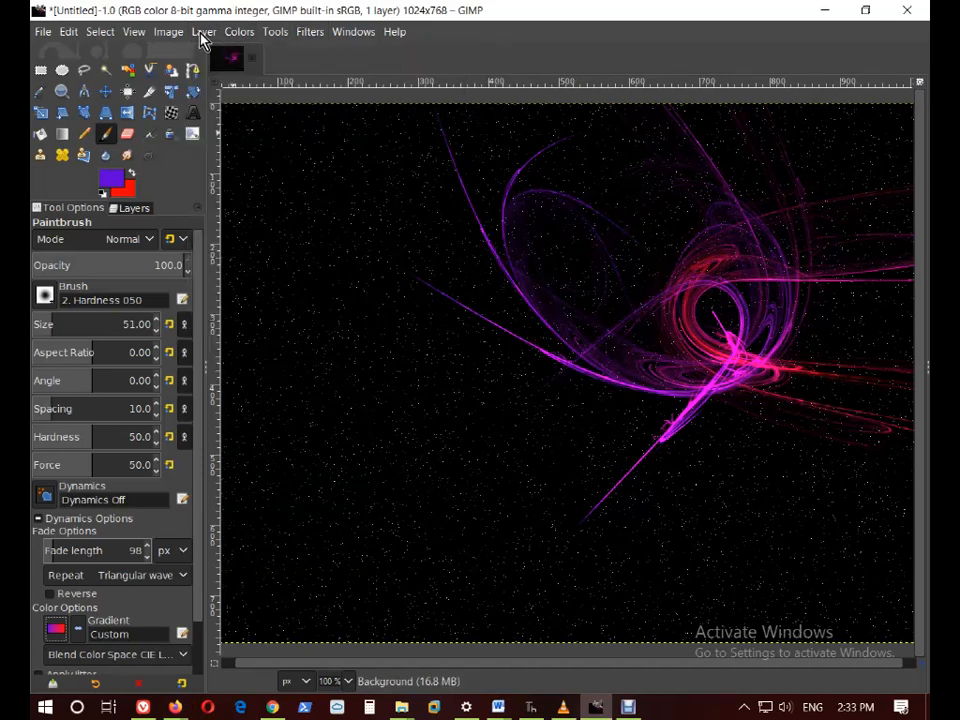
pyautogui.click(203, 33)
pyautogui.click(214, 57)
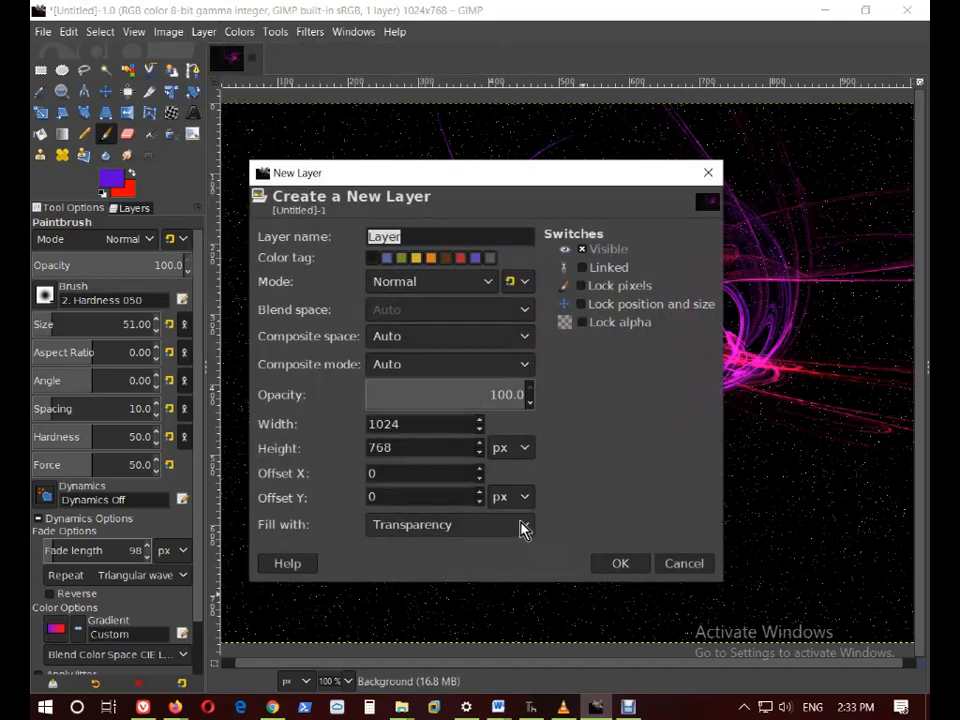
pyautogui.click(522, 527)
pyautogui.click(522, 527)
pyautogui.click(522, 527)
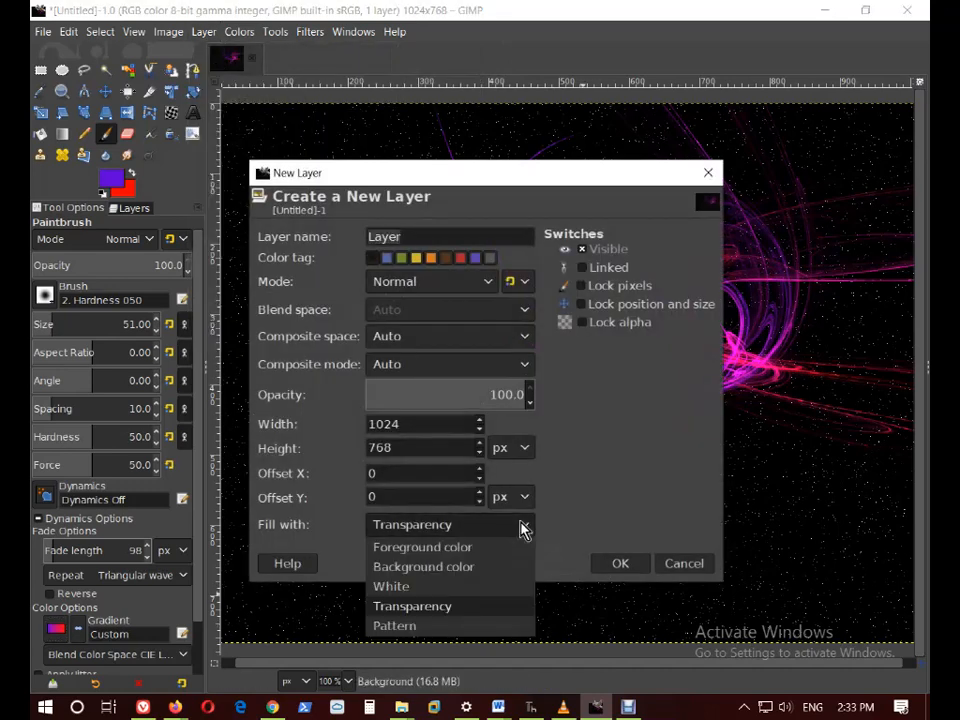
pyautogui.click(522, 527)
pyautogui.click(203, 31)
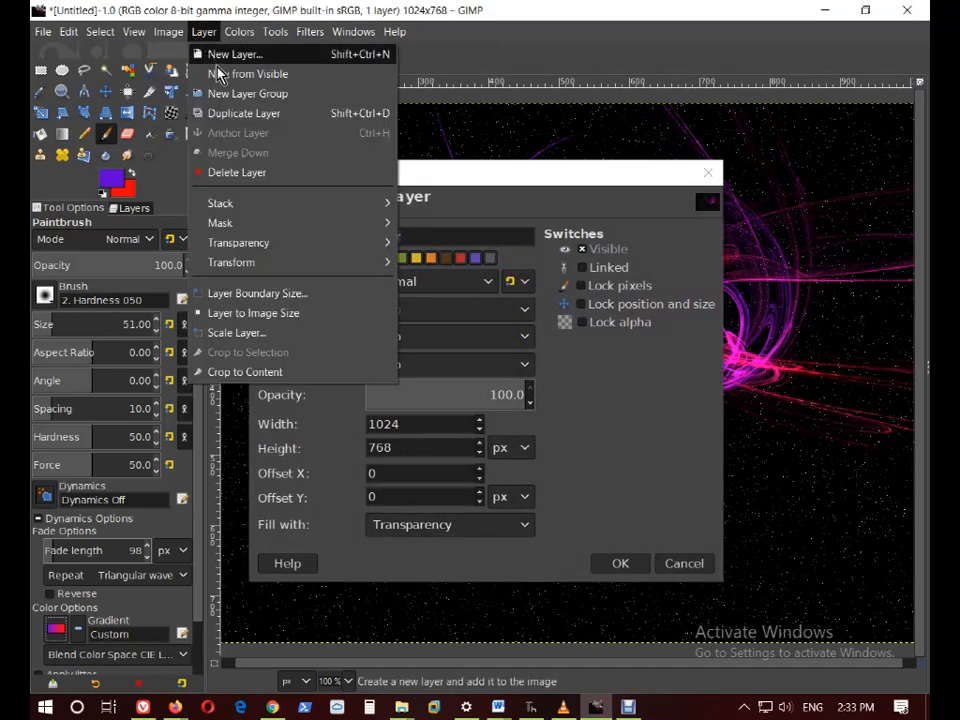
pyautogui.click(607, 527)
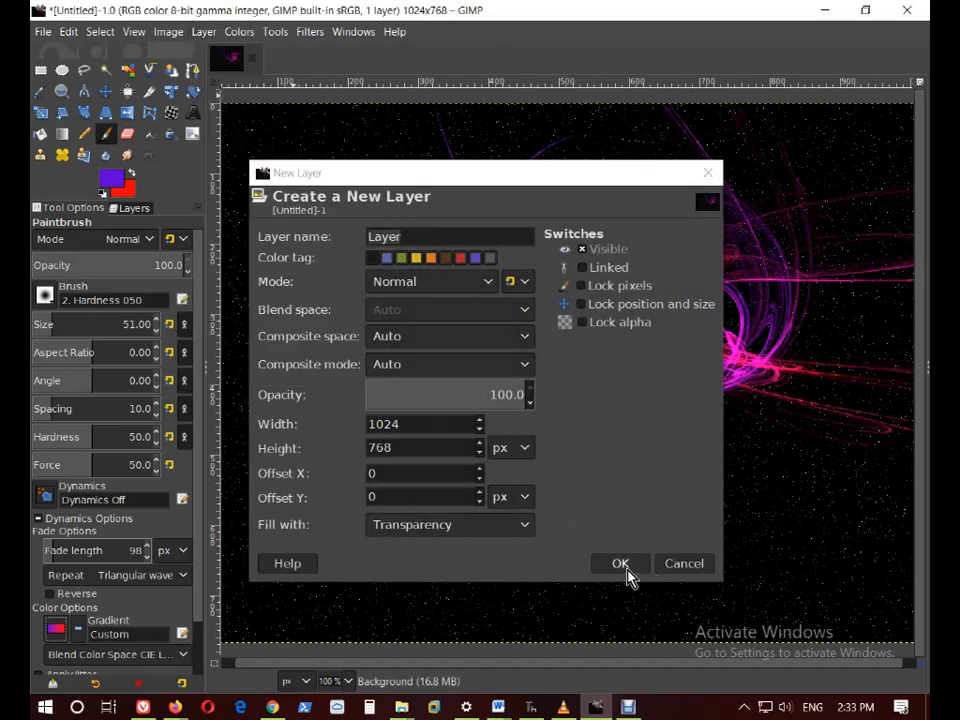
pyautogui.click(627, 574)
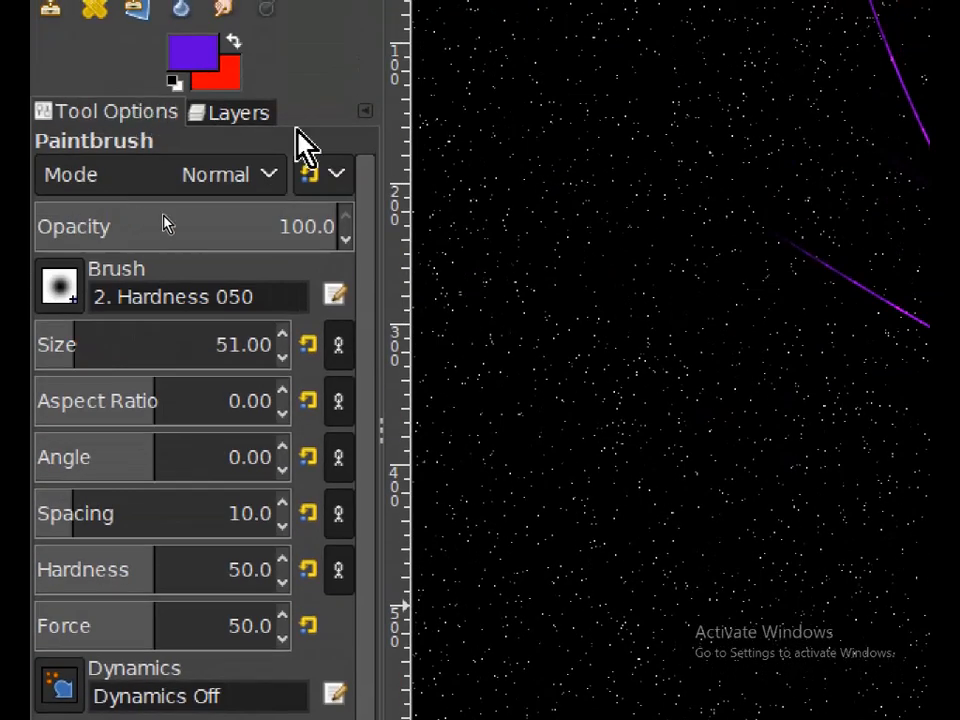
pyautogui.click(249, 122)
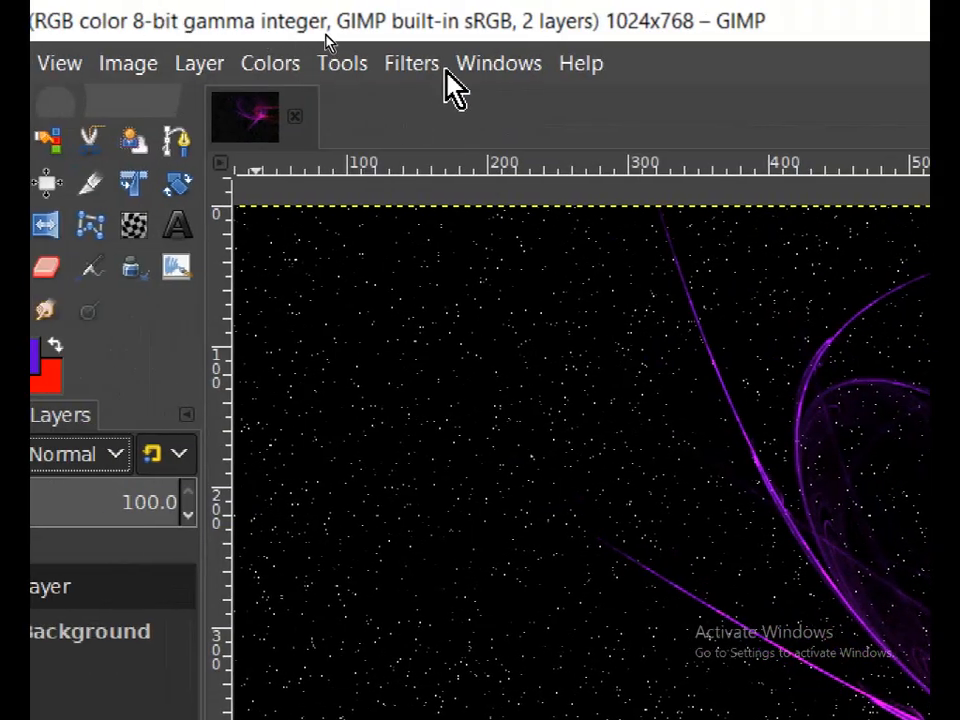
# Start a Supernova light effect on the new transparent layer and set its colour to orange ff6e00.
pyautogui.click(430, 68)
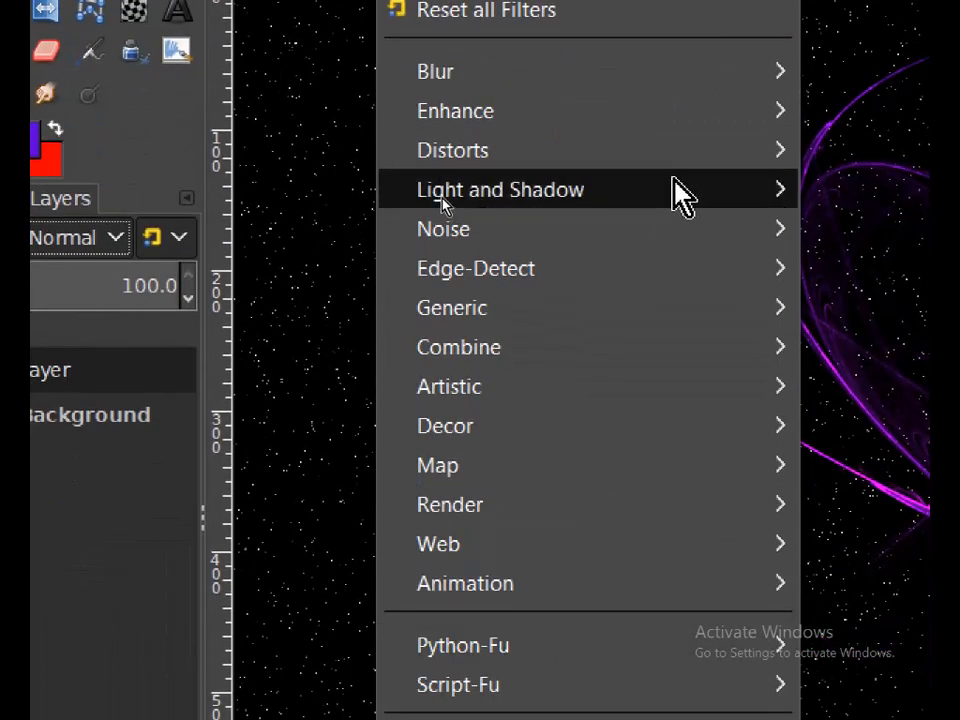
pyautogui.moveTo(678, 400)
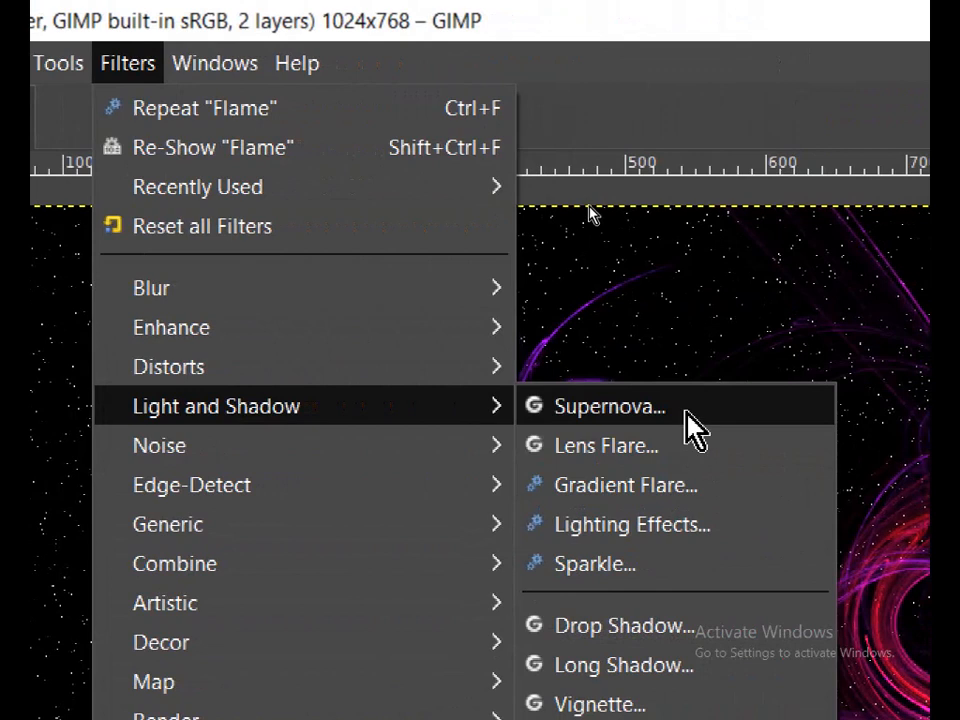
pyautogui.click(688, 428)
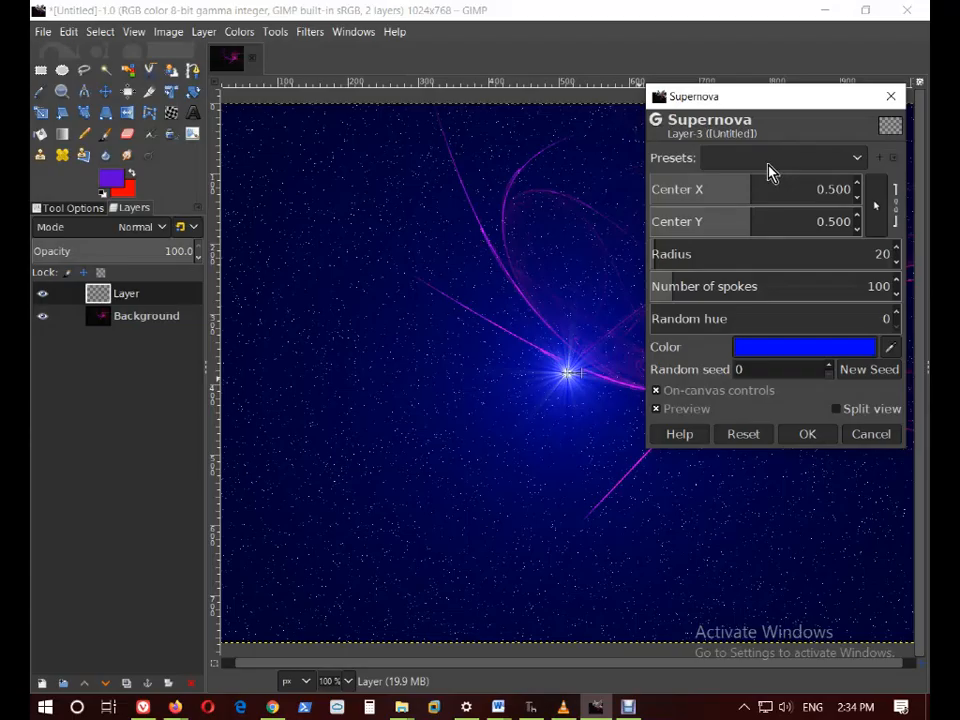
pyautogui.click(845, 358)
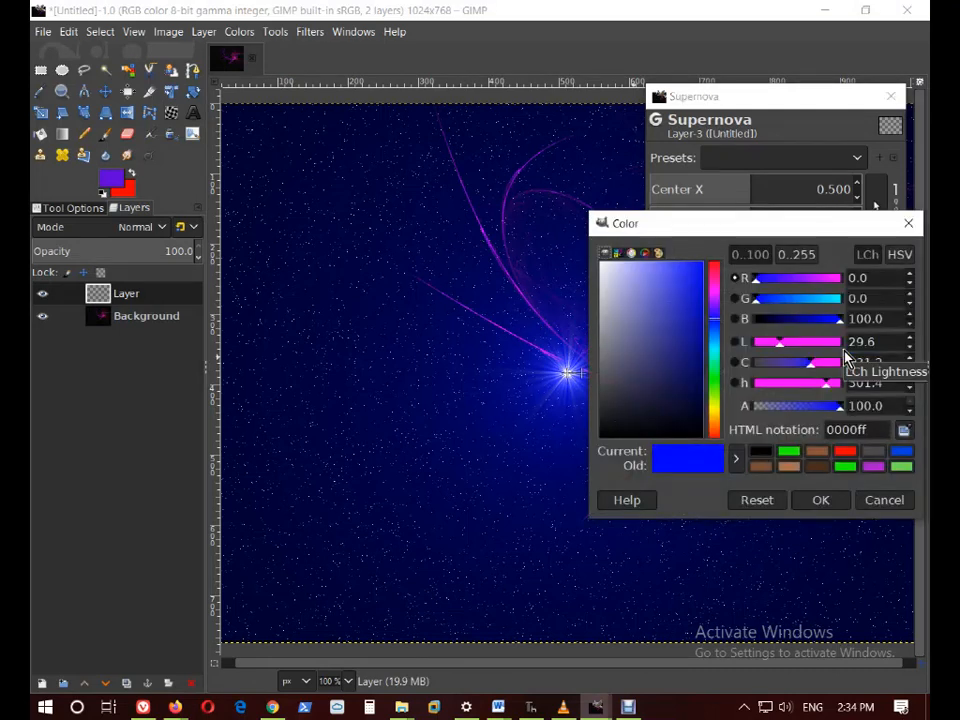
pyautogui.click(716, 430)
pyautogui.moveTo(716, 430); pyautogui.dragTo(716, 431)
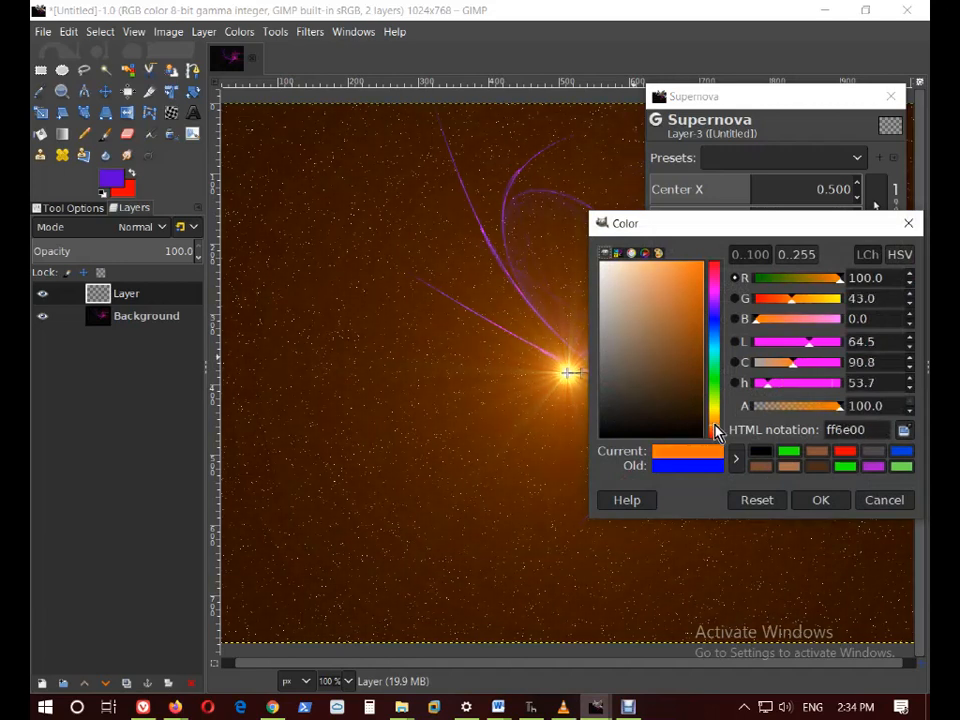
pyautogui.click(816, 499)
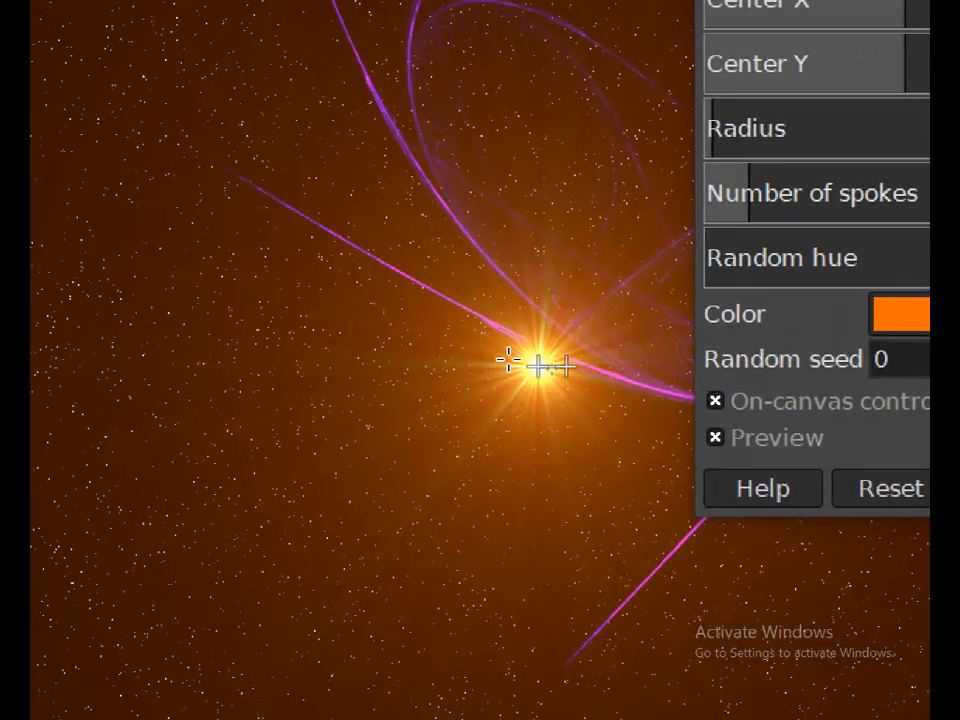
# Move the supernova's centre to about X 0.333, Y 0.294 and shrink its radius to 5.
pyautogui.moveTo(527, 364); pyautogui.dragTo(296, 144)
pyautogui.moveTo(576, 144); pyautogui.dragTo(336, 144)
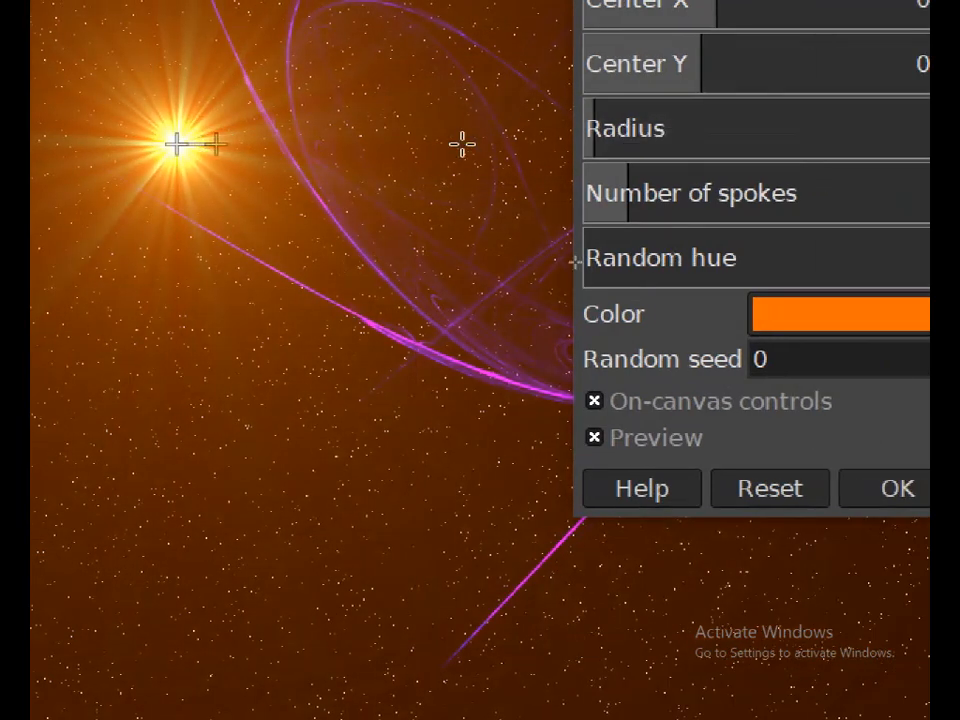
pyautogui.moveTo(240, 135); pyautogui.dragTo(182, 141)
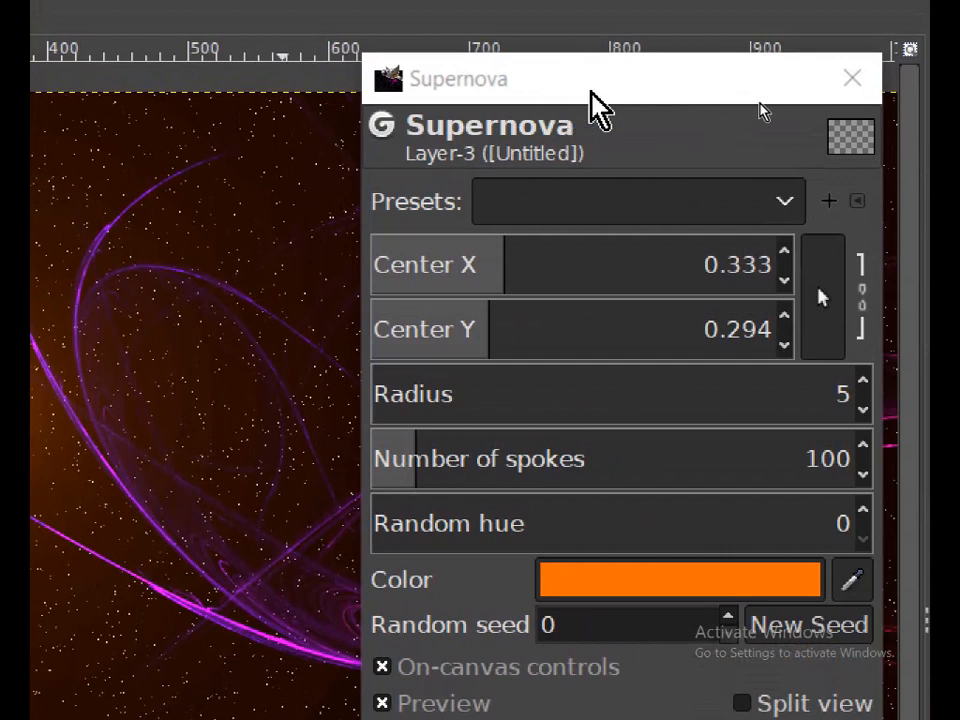
pyautogui.moveTo(589, 90); pyautogui.dragTo(198, 625)
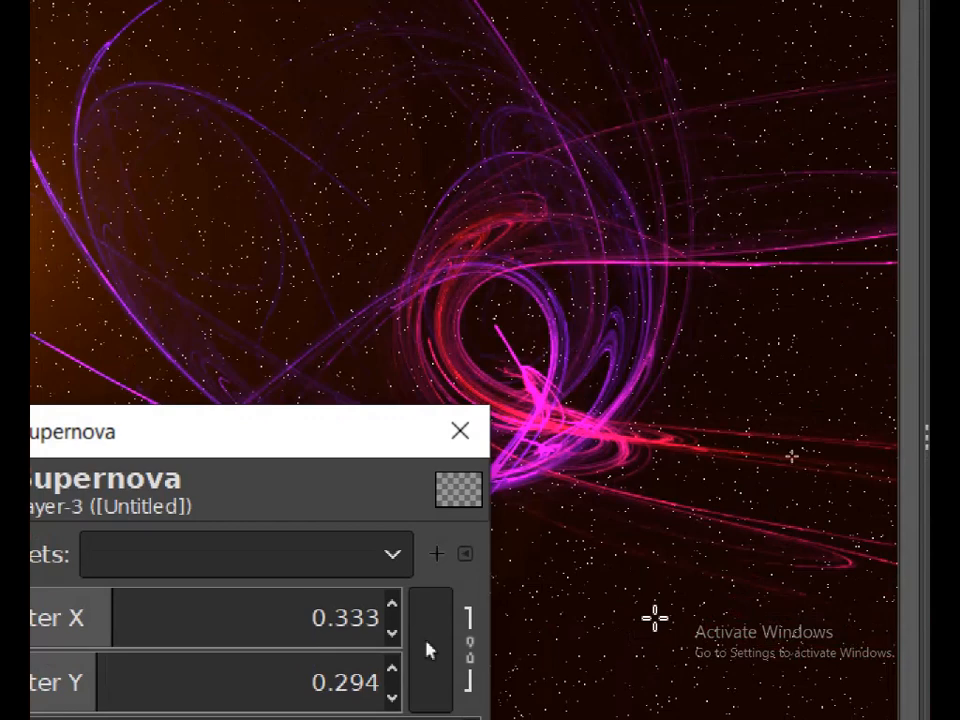
pyautogui.moveTo(252, 438); pyautogui.dragTo(583, 86)
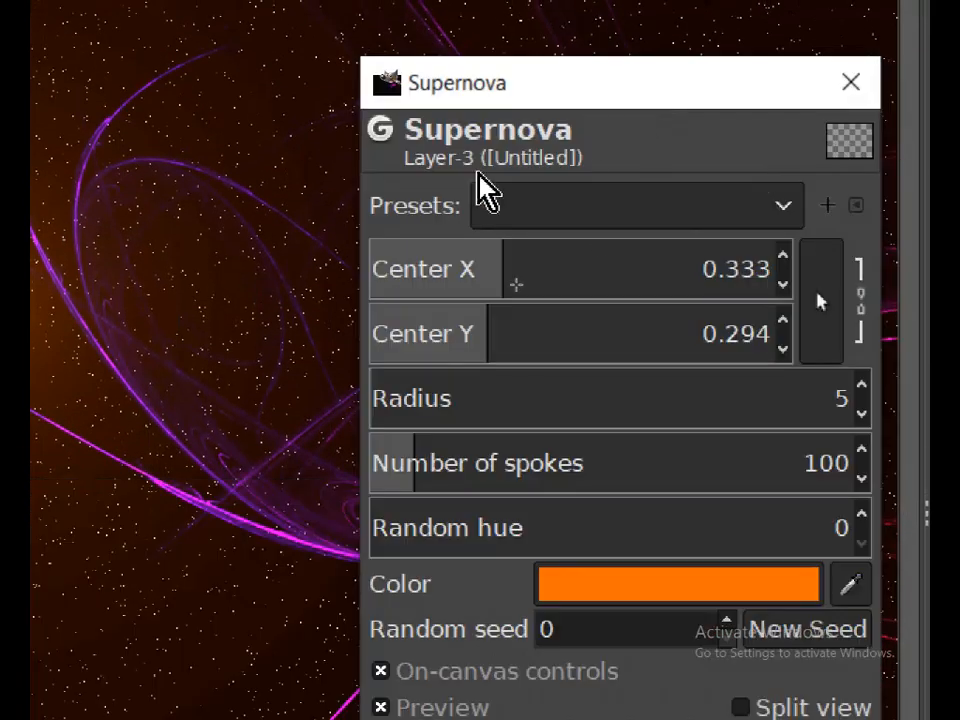
# Place the supernova near the image's upper-left corner at about X 0.090, Y 0.078 and set its radius to 22.
pyautogui.moveTo(441, 304); pyautogui.dragTo(163, 189)
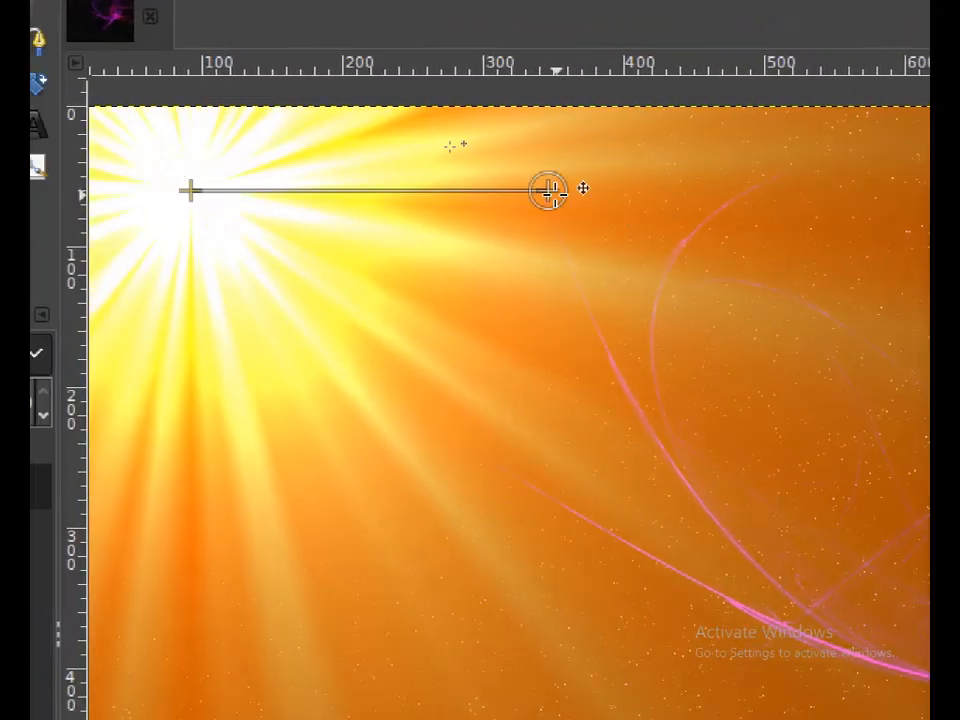
pyautogui.moveTo(542, 190); pyautogui.dragTo(196, 188)
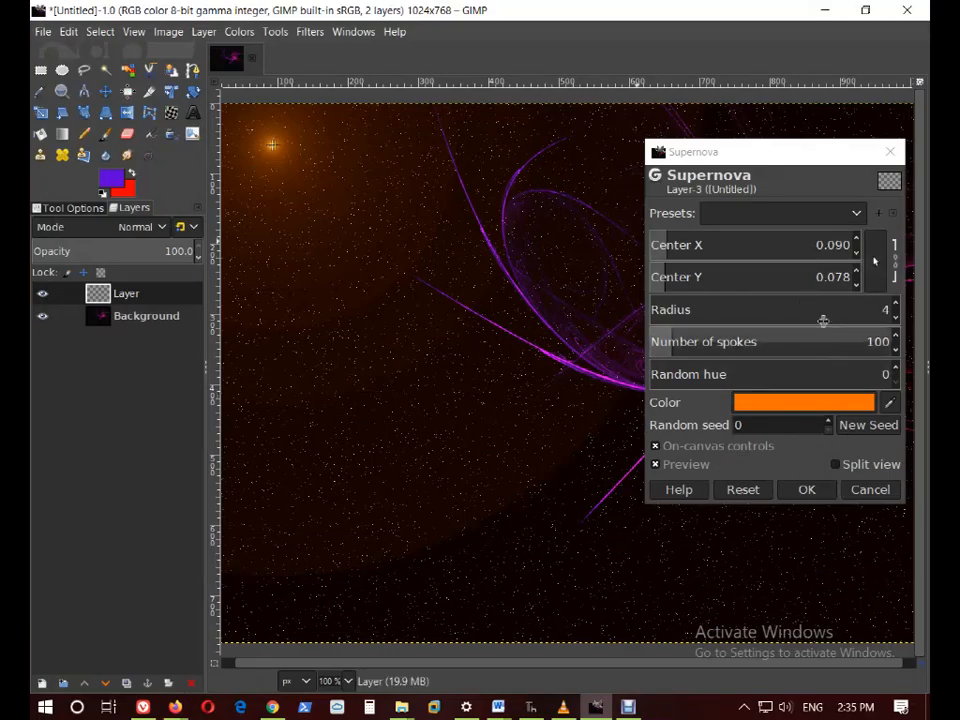
pyautogui.click(897, 305)
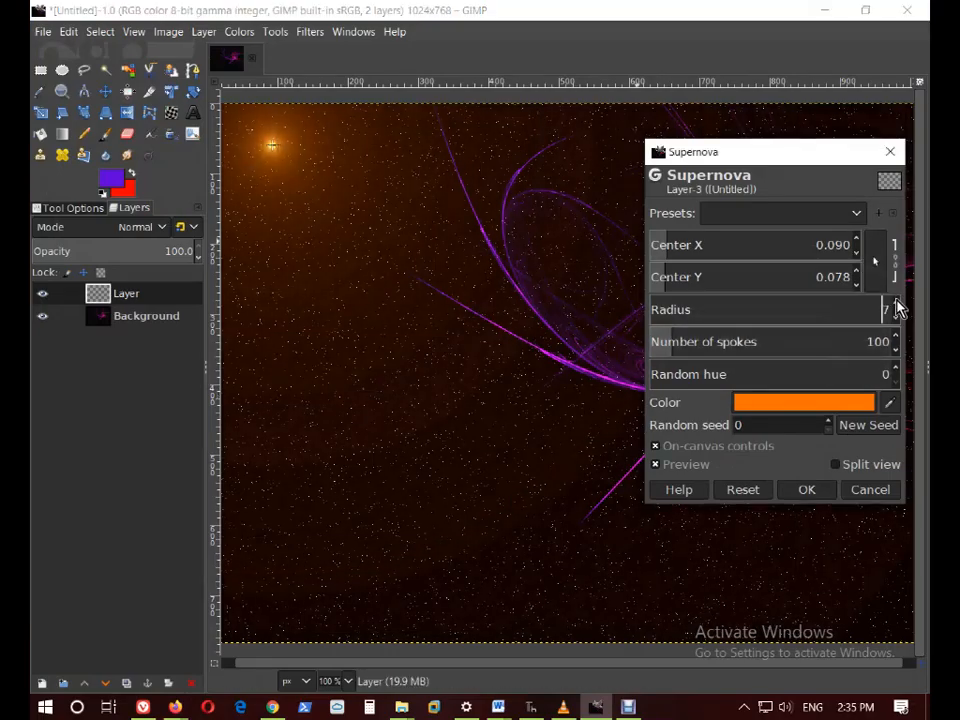
pyautogui.click(896, 304)
pyautogui.click(896, 304)
pyautogui.click(896, 304)
pyautogui.click(896, 304)
pyautogui.click(896, 304)
pyautogui.click(896, 304)
pyautogui.click(896, 304)
pyautogui.click(896, 304)
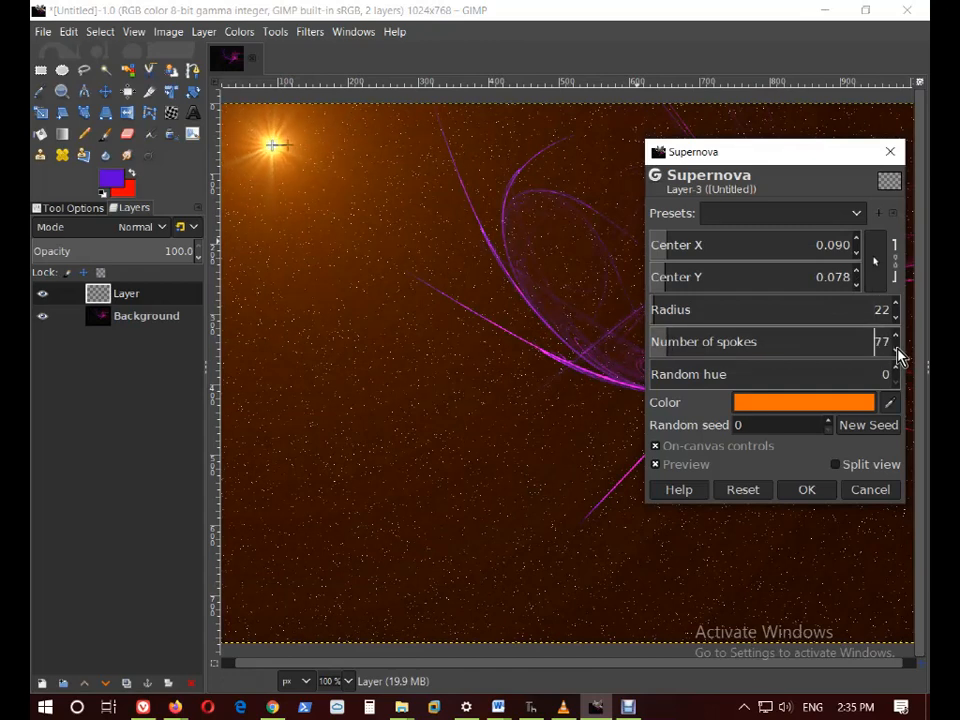
# Try reducing the supernova's number of spokes to 6, raise it again and cancel the effect.
pyautogui.click(896, 348)
pyautogui.click(896, 348)
pyautogui.click(896, 348)
pyautogui.click(896, 348)
pyautogui.click(896, 348)
pyautogui.click(896, 348)
pyautogui.click(896, 348)
pyautogui.moveTo(896, 348); pyautogui.dragTo(896, 348)
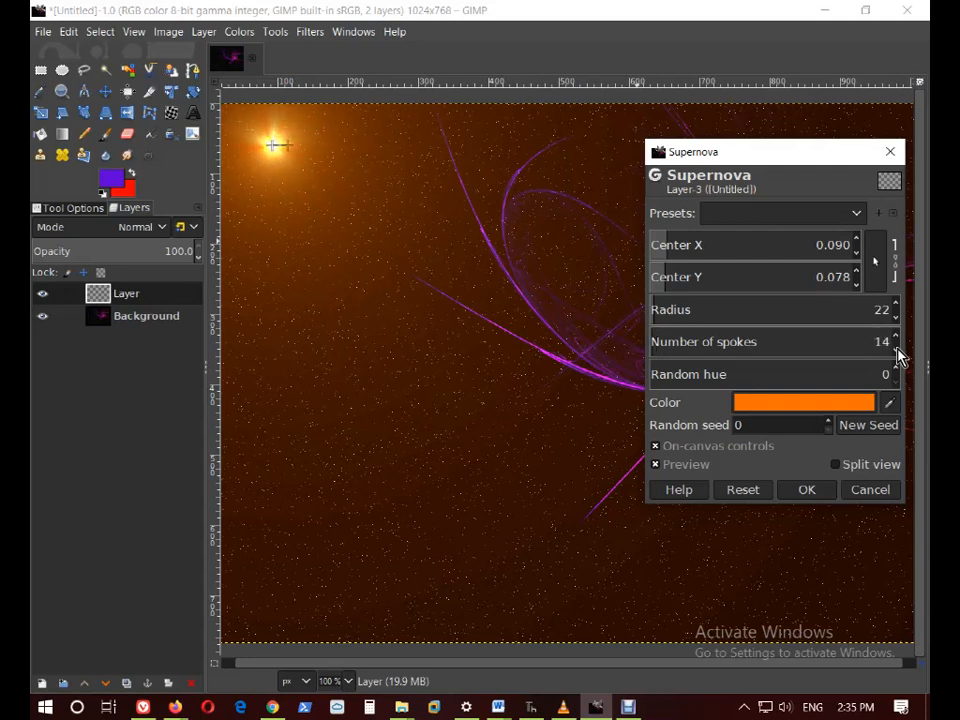
pyautogui.moveTo(897, 352); pyautogui.dragTo(897, 352)
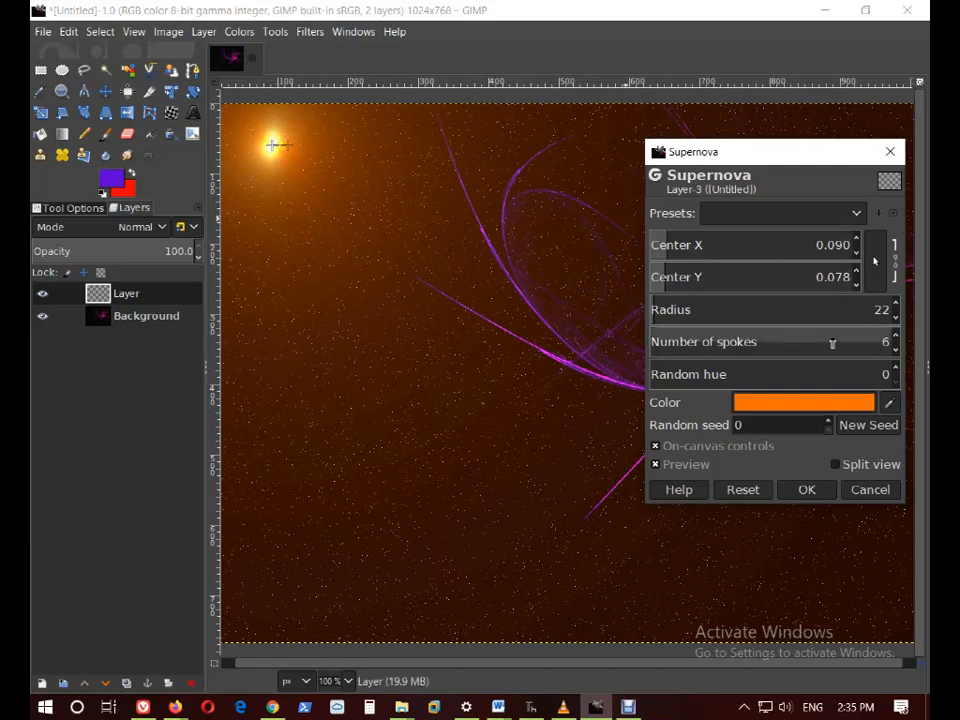
pyautogui.moveTo(683, 342); pyautogui.dragTo(822, 341)
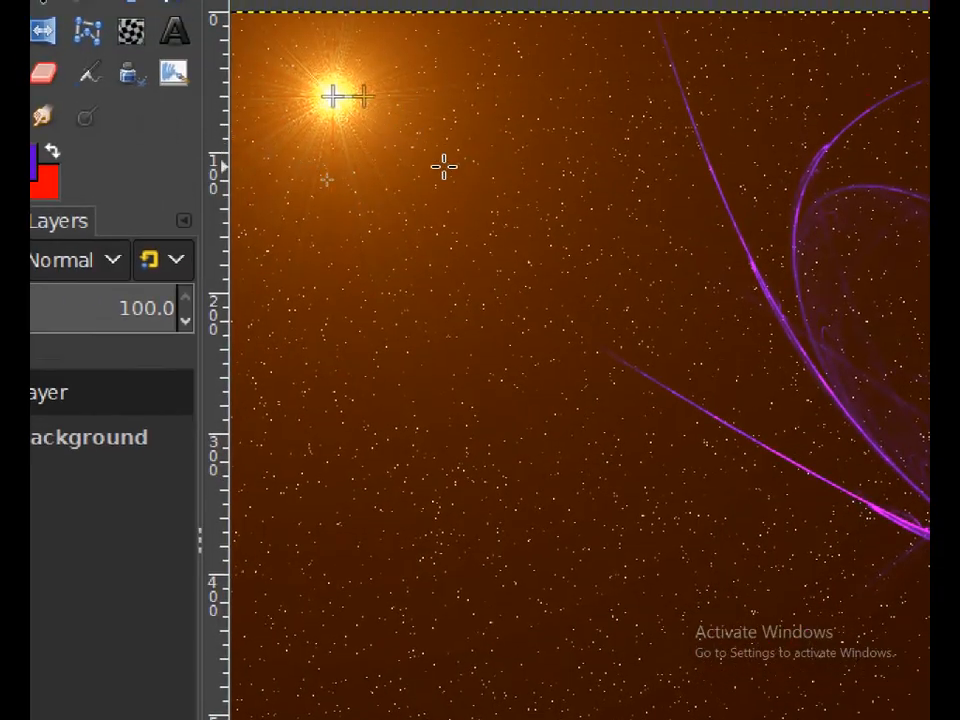
pyautogui.press('Escape')
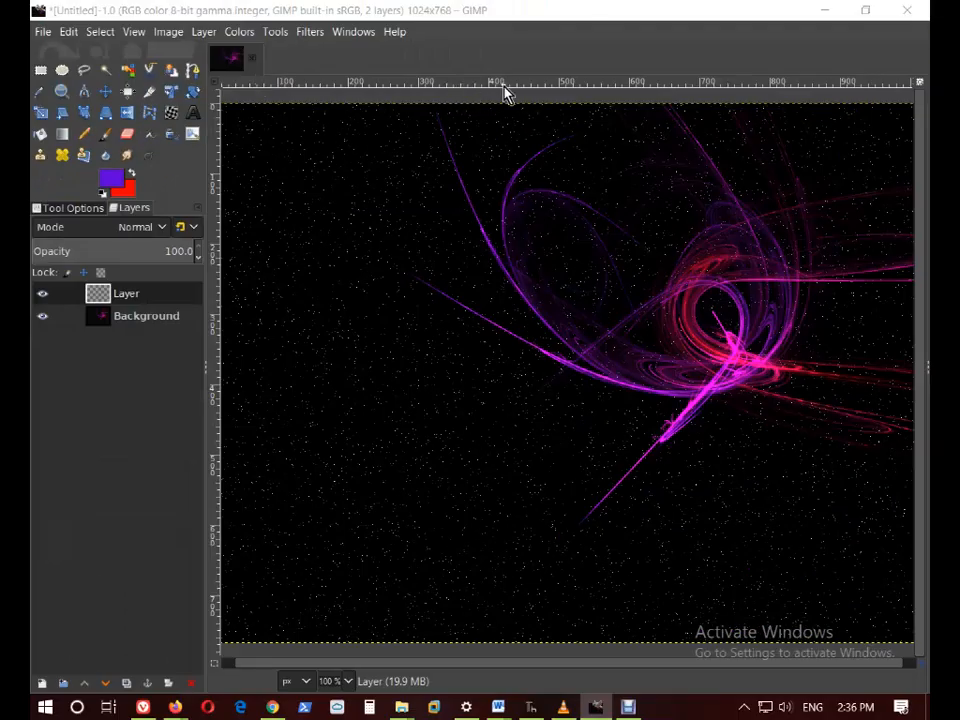
# Start a Supernova effect on the transparent layer, centred at about X 0.098, Y 0.083 with a radius of about 26.
pyautogui.click(275, 32)
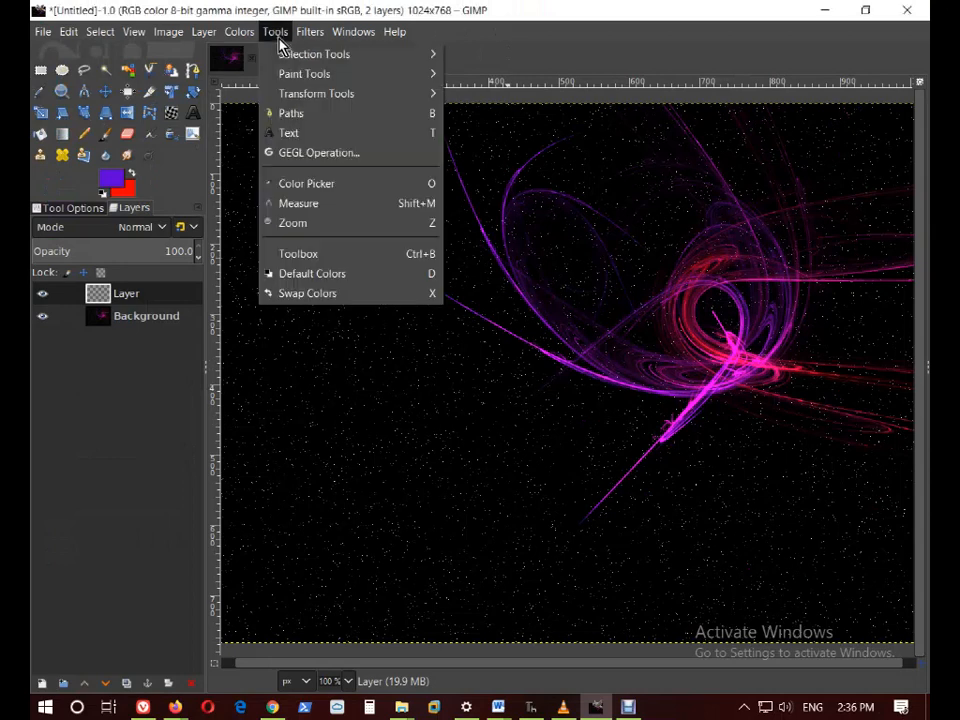
pyautogui.moveTo(310, 32)
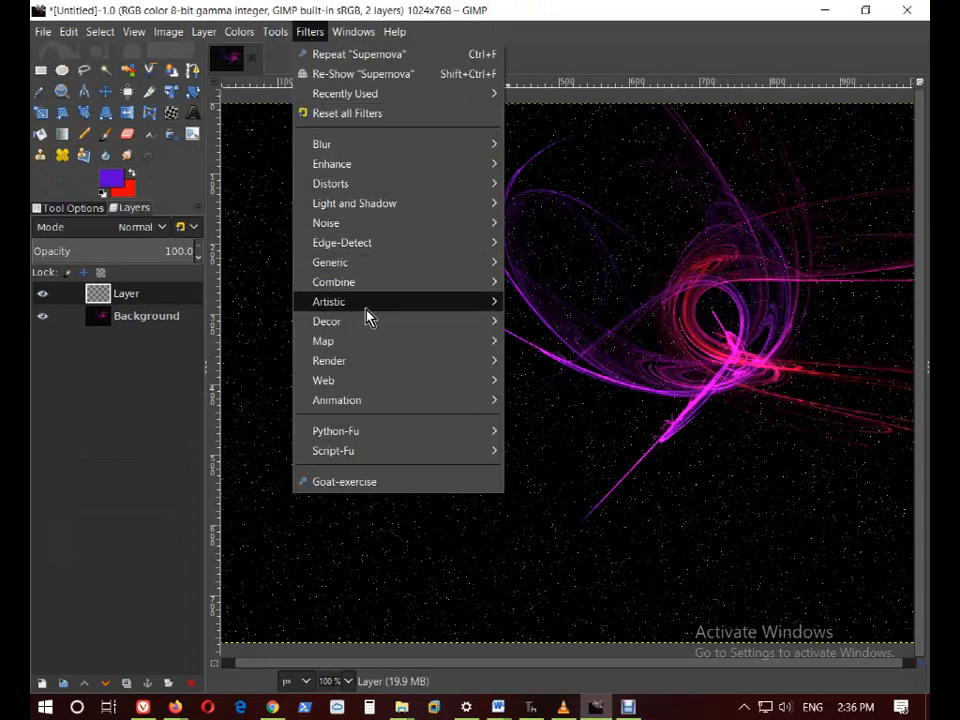
pyautogui.moveTo(422, 205)
pyautogui.click(549, 203)
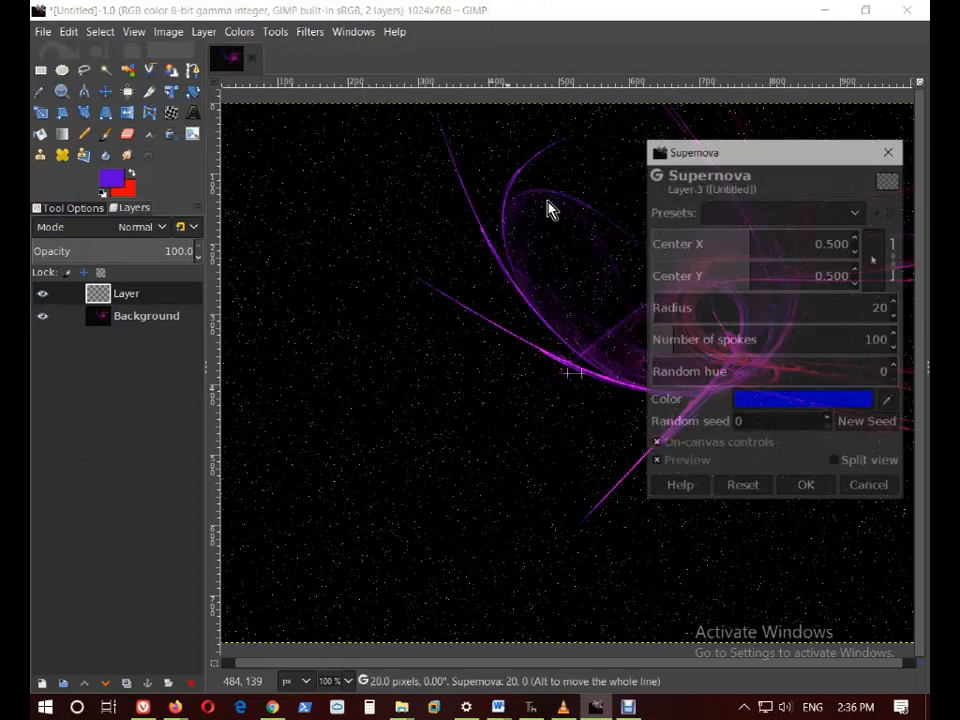
pyautogui.moveTo(568, 372); pyautogui.dragTo(279, 148)
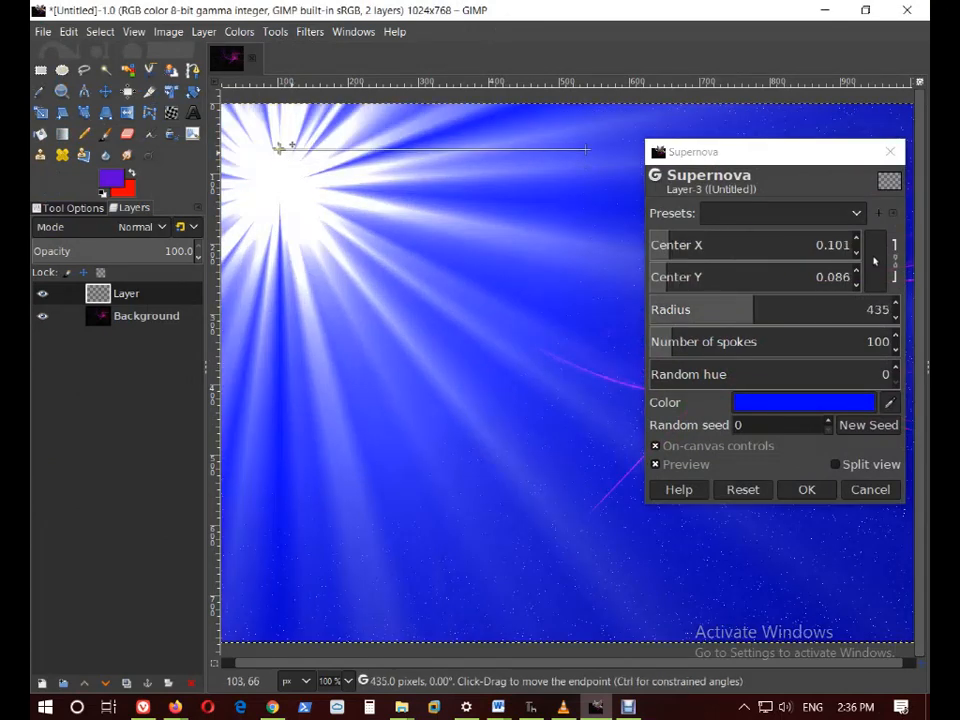
pyautogui.moveTo(585, 150); pyautogui.dragTo(297, 148)
# Set the supernova's colour to orange ff6e00.
pyautogui.click(795, 412)
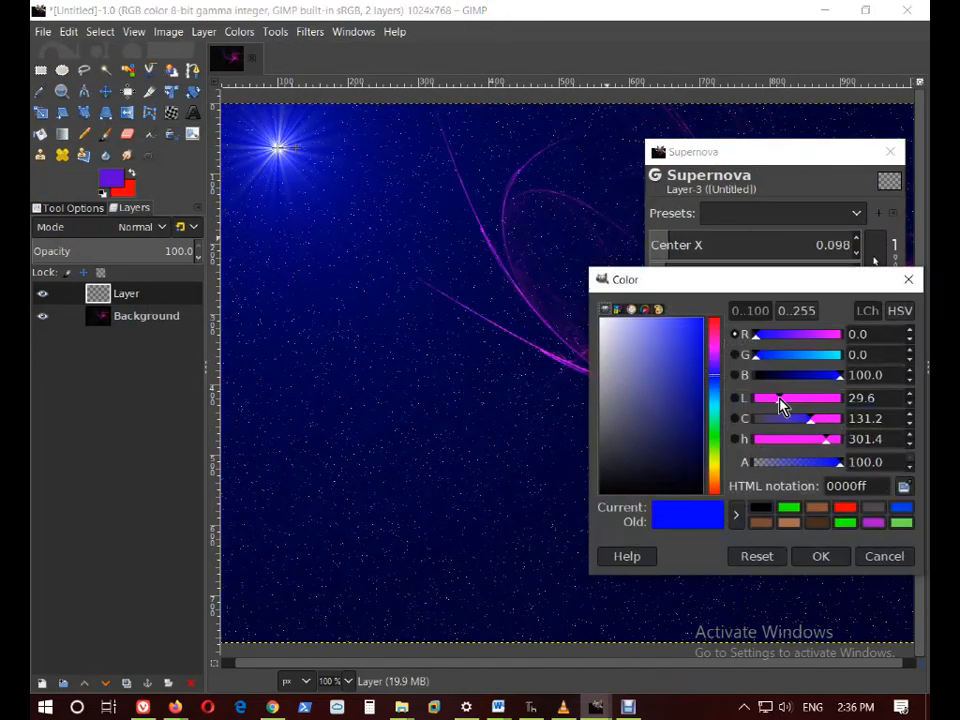
pyautogui.moveTo(716, 482)
pyautogui.mouseDown()
pyautogui.moveTo(717, 474)
pyautogui.moveTo(718, 486)
pyautogui.mouseUp()
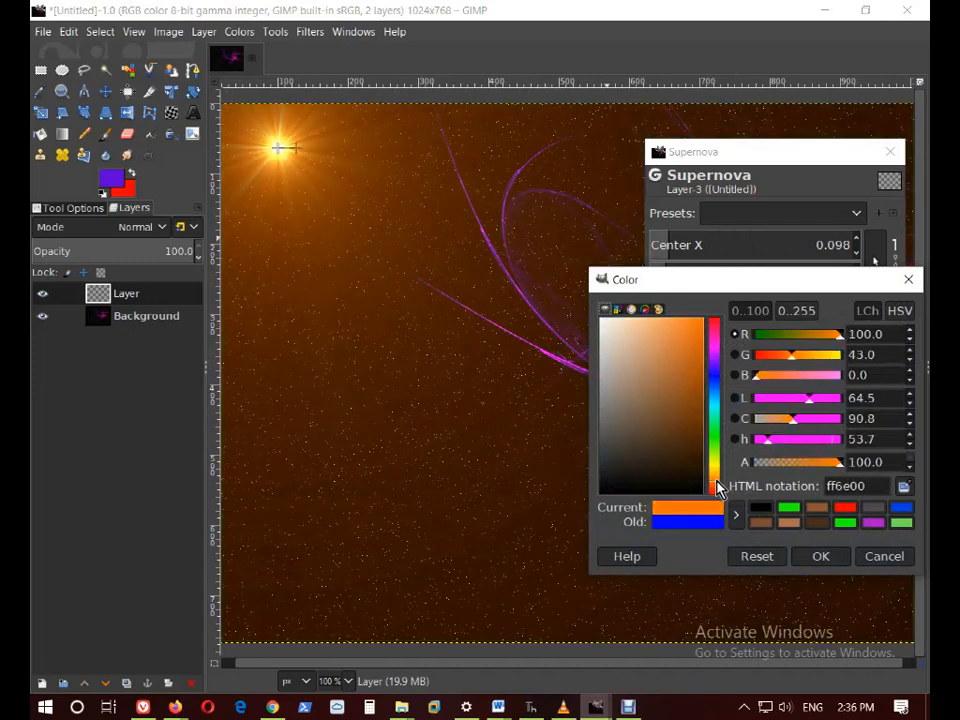
pyautogui.click(824, 556)
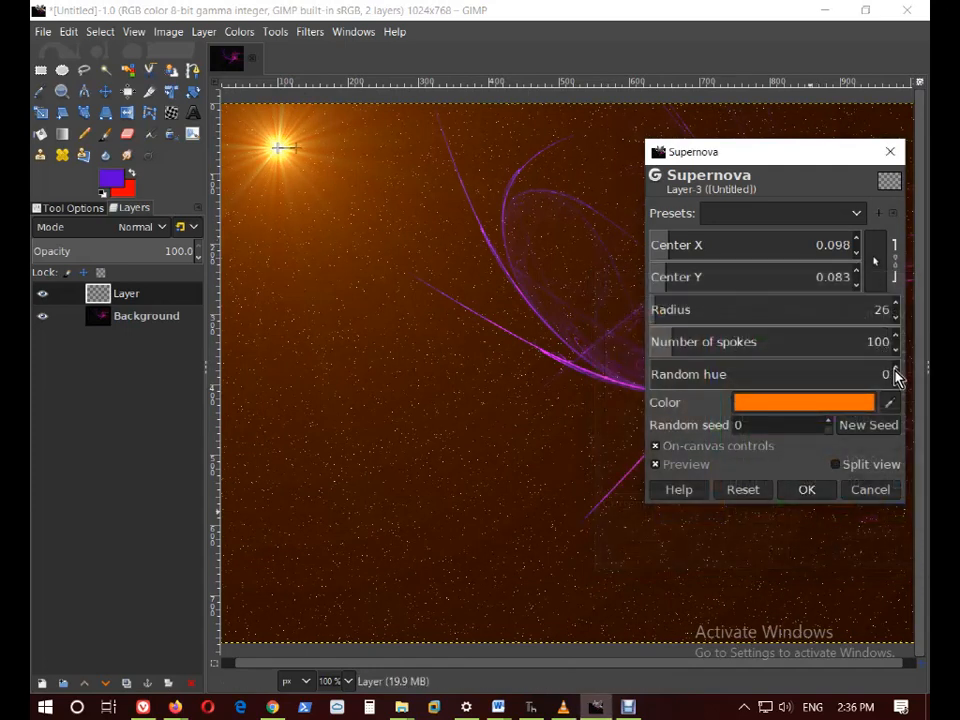
# Try raising the supernova's random hue gradually to 145 to preview multicoloured rays.
pyautogui.scroll(16, 896, 372)
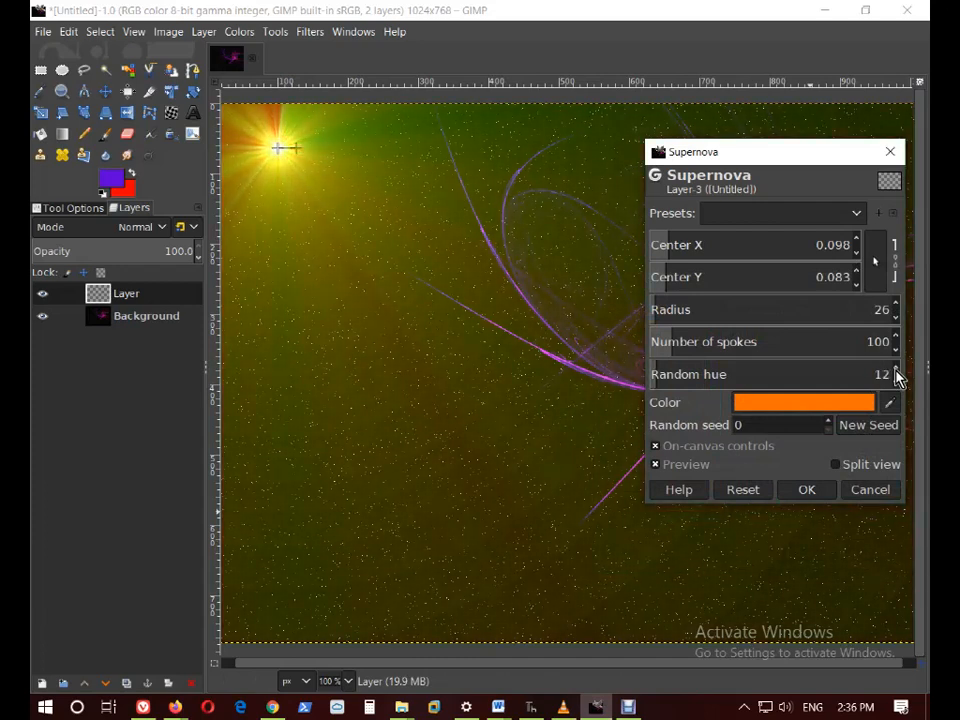
pyautogui.scroll(20, 896, 374)
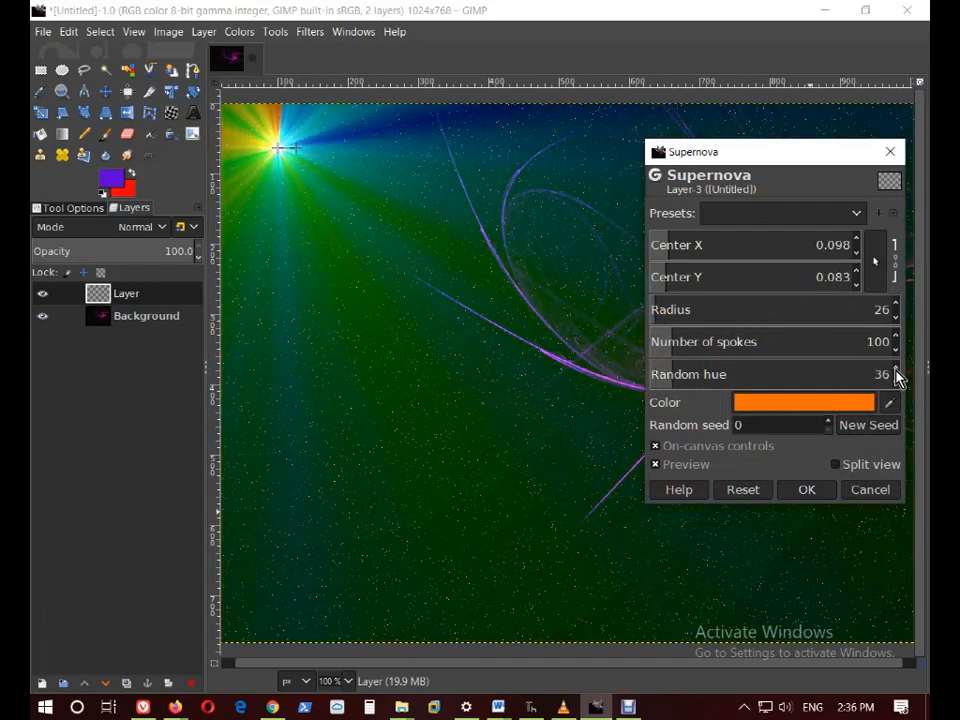
pyautogui.scroll(20, 896, 374)
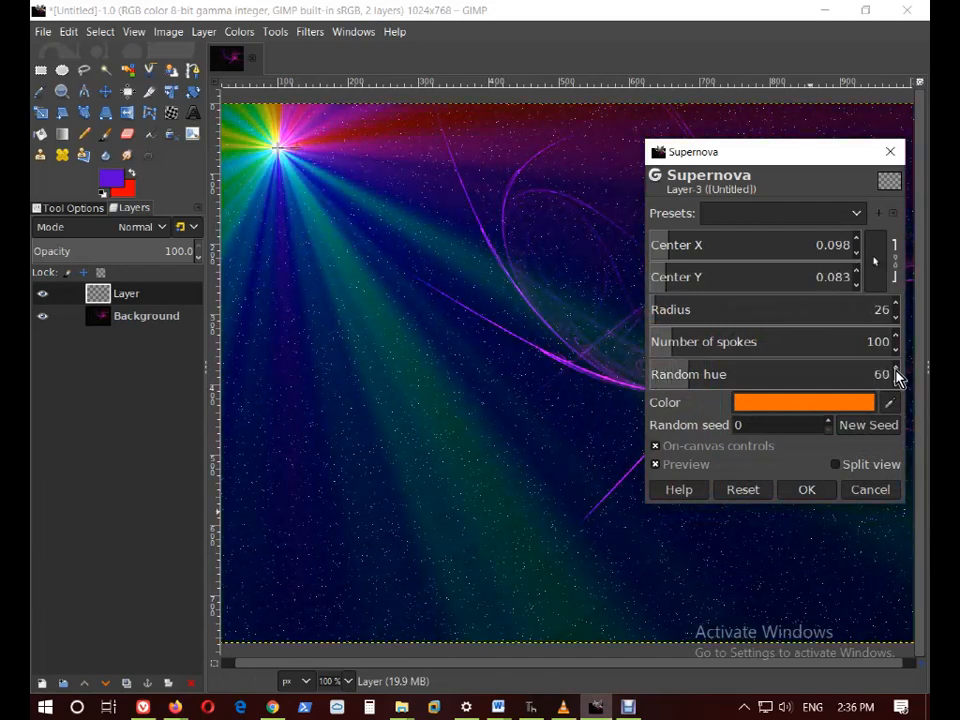
pyautogui.scroll(20, 896, 374)
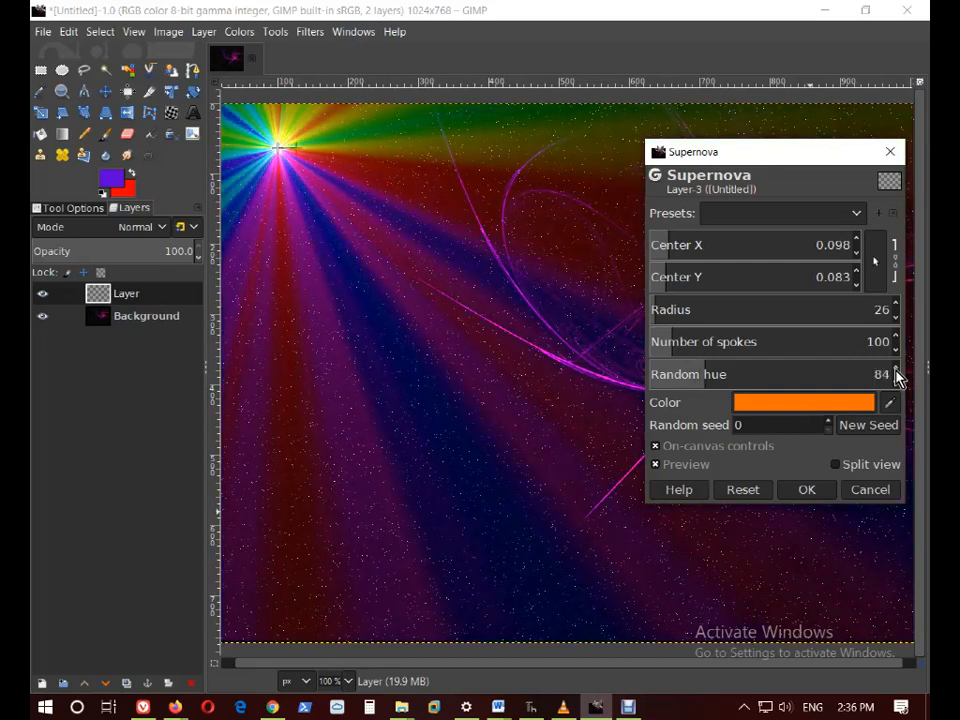
pyautogui.scroll(20, 896, 374)
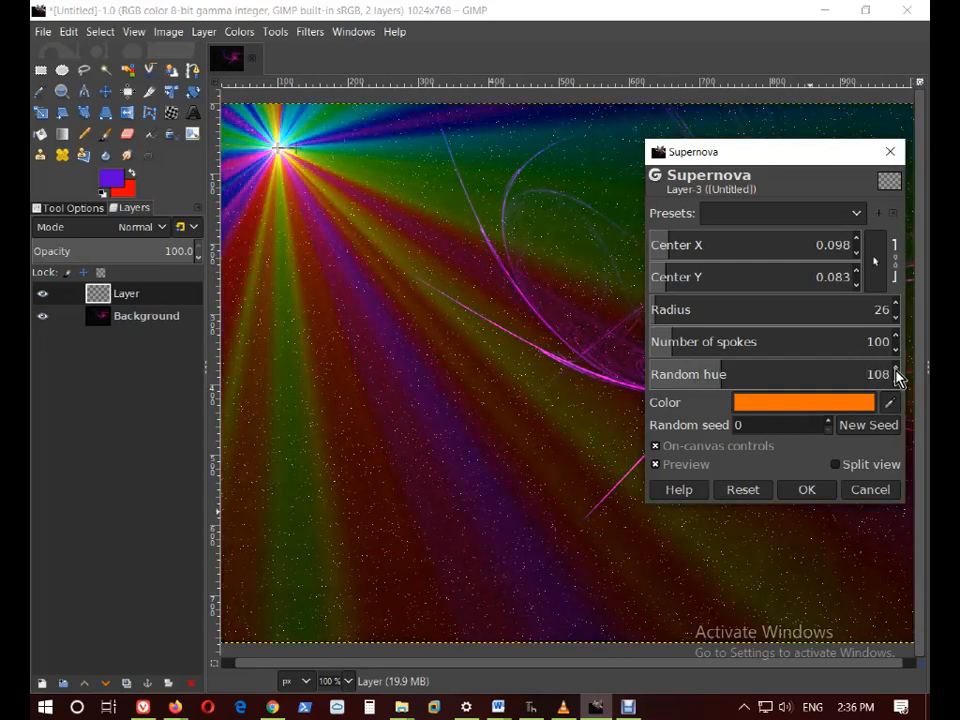
pyautogui.scroll(3, 896, 374)
pyautogui.scroll(16, 896, 374)
pyautogui.scroll(12, 896, 374)
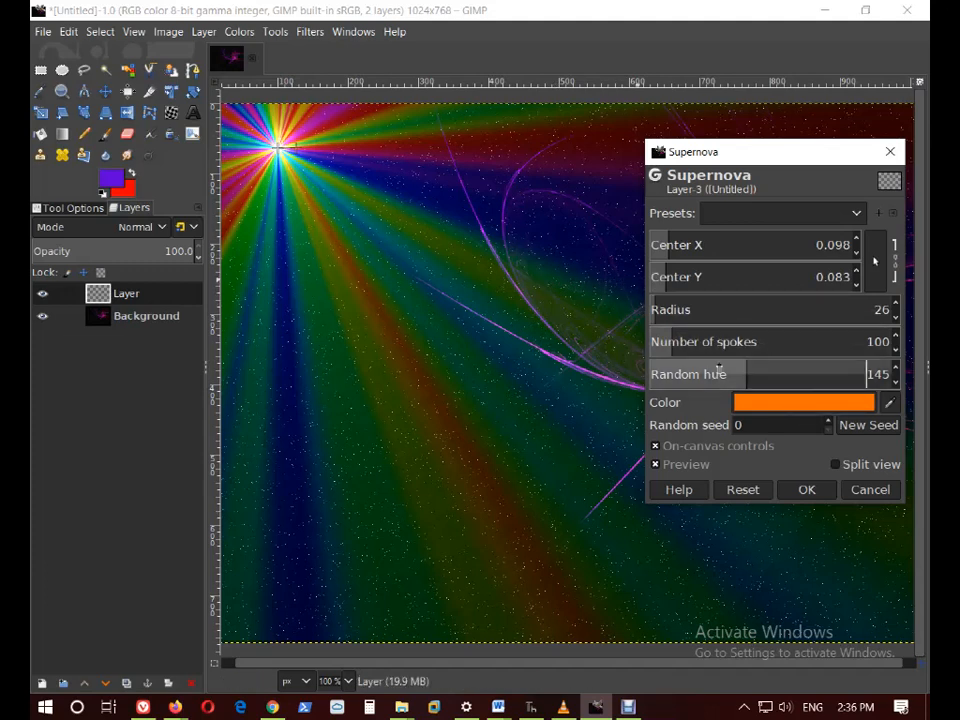
# Set the supernova's random hue to 0 and apply the effect to the layer.
pyautogui.doubleClick(870, 374)
pyautogui.write('0')
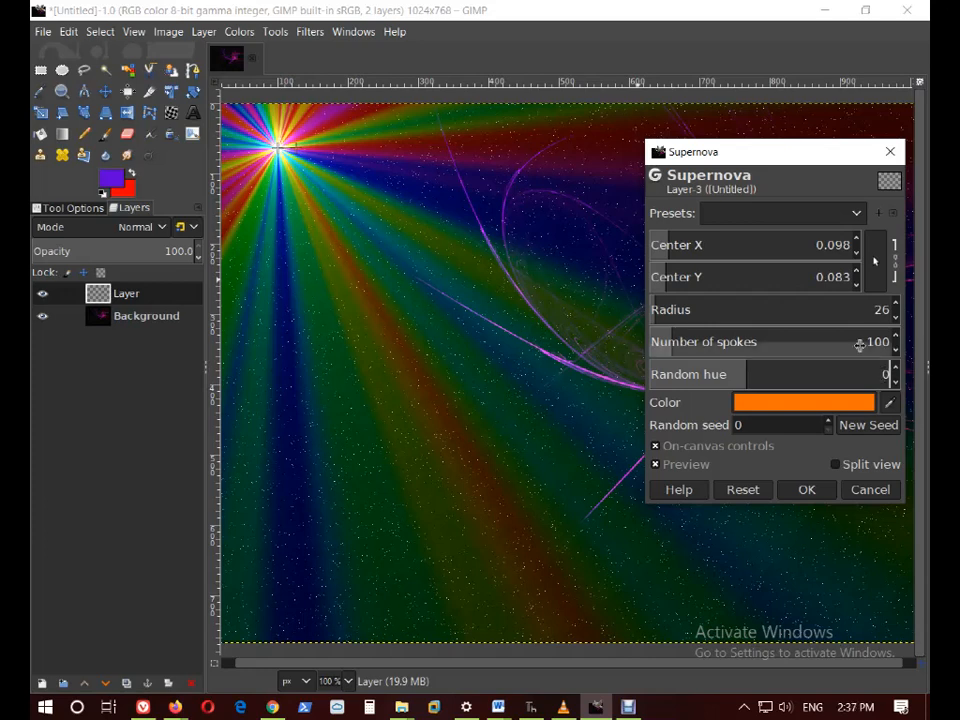
pyautogui.click(859, 344)
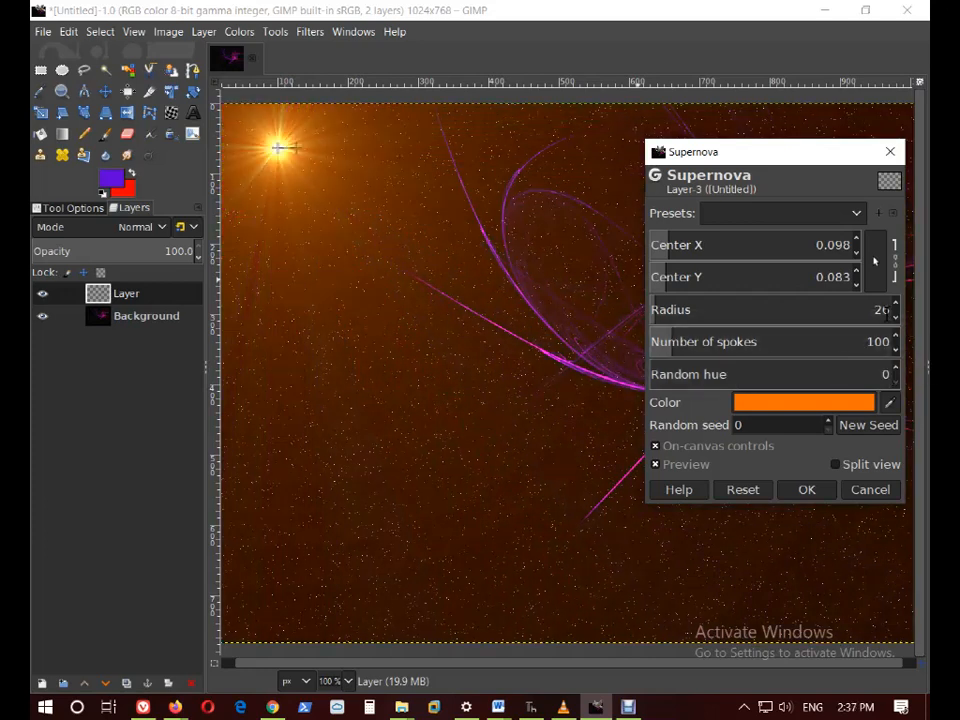
pyautogui.moveTo(810, 176); pyautogui.dragTo(596, 274)
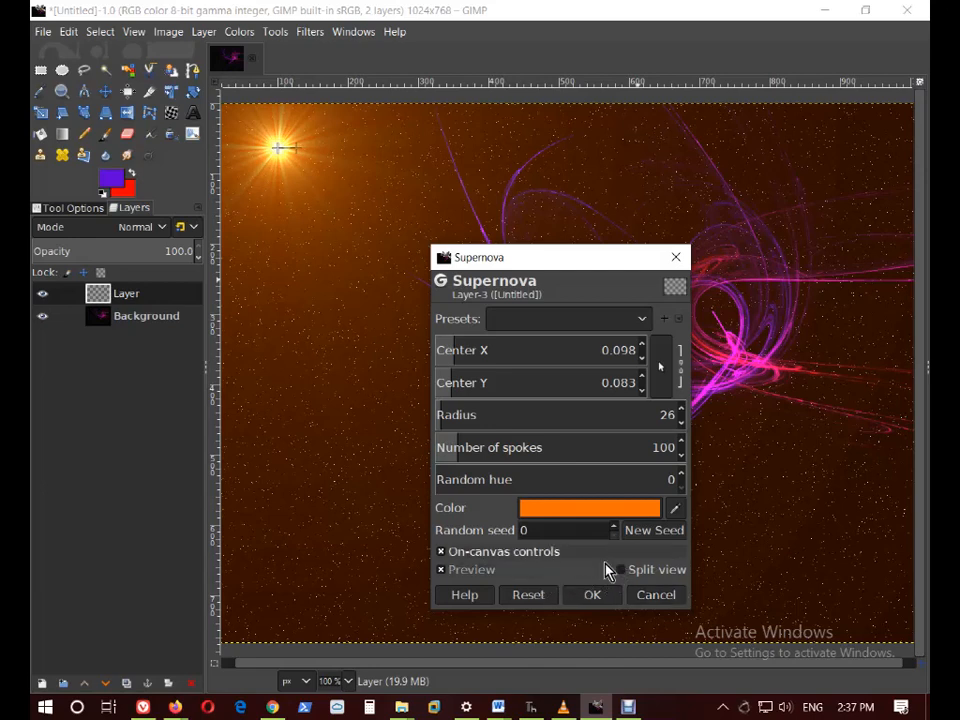
pyautogui.click(592, 596)
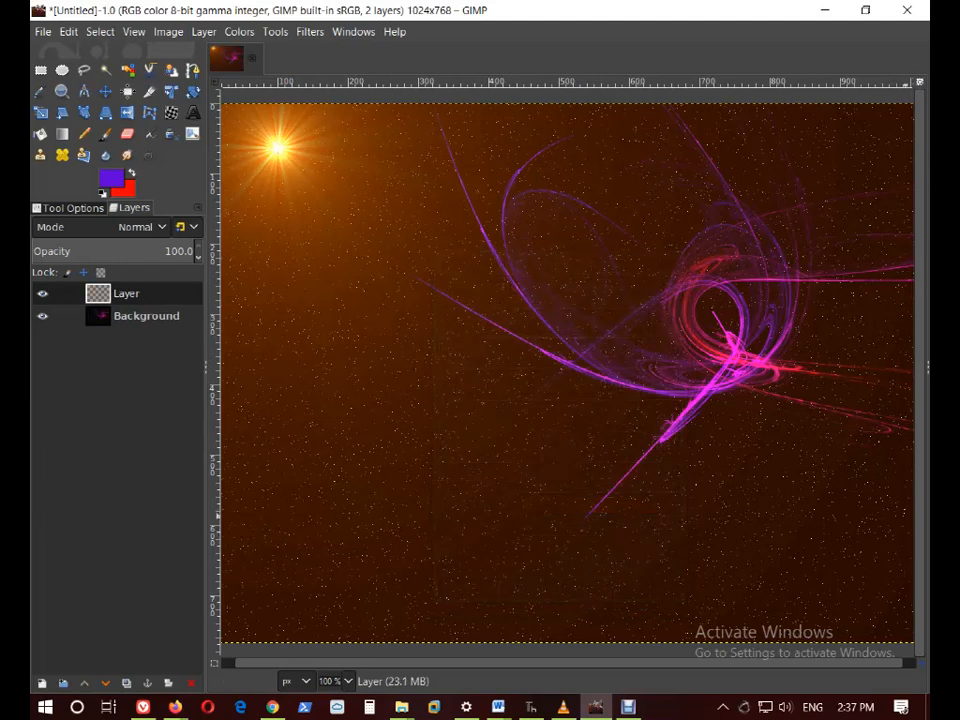
pyautogui.click(275, 33)
pyautogui.moveTo(300, 33)
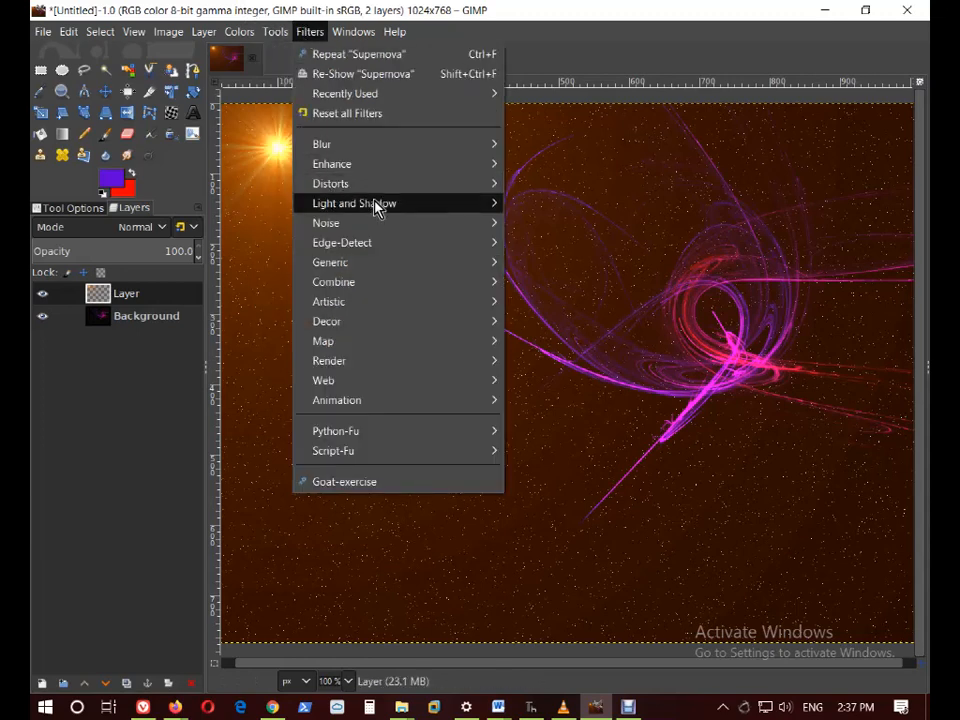
pyautogui.moveTo(377, 206)
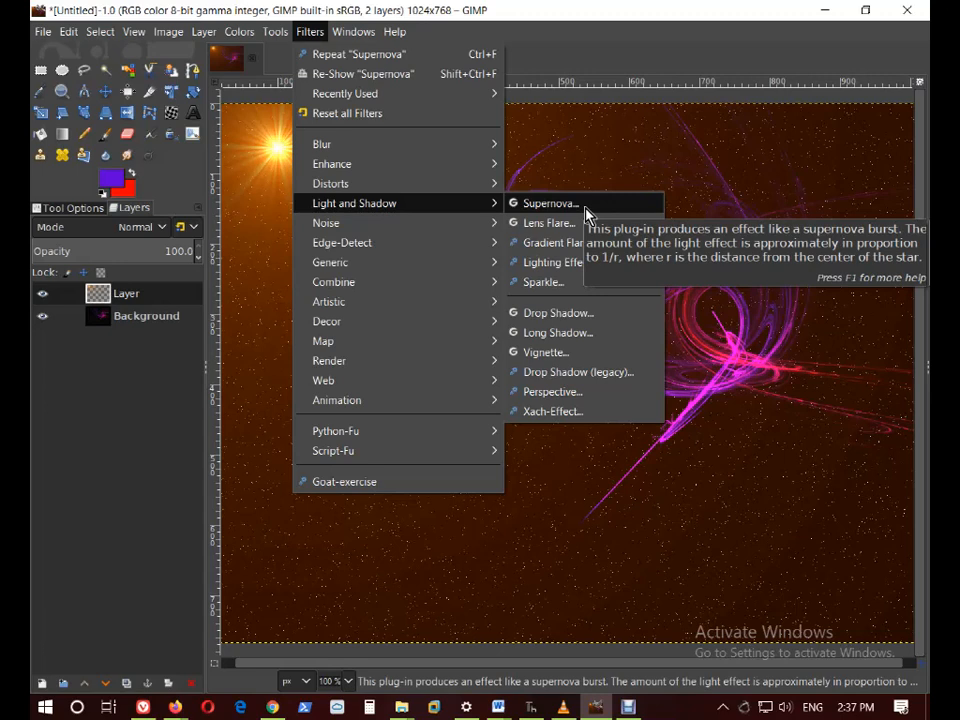
pyautogui.click(668, 34)
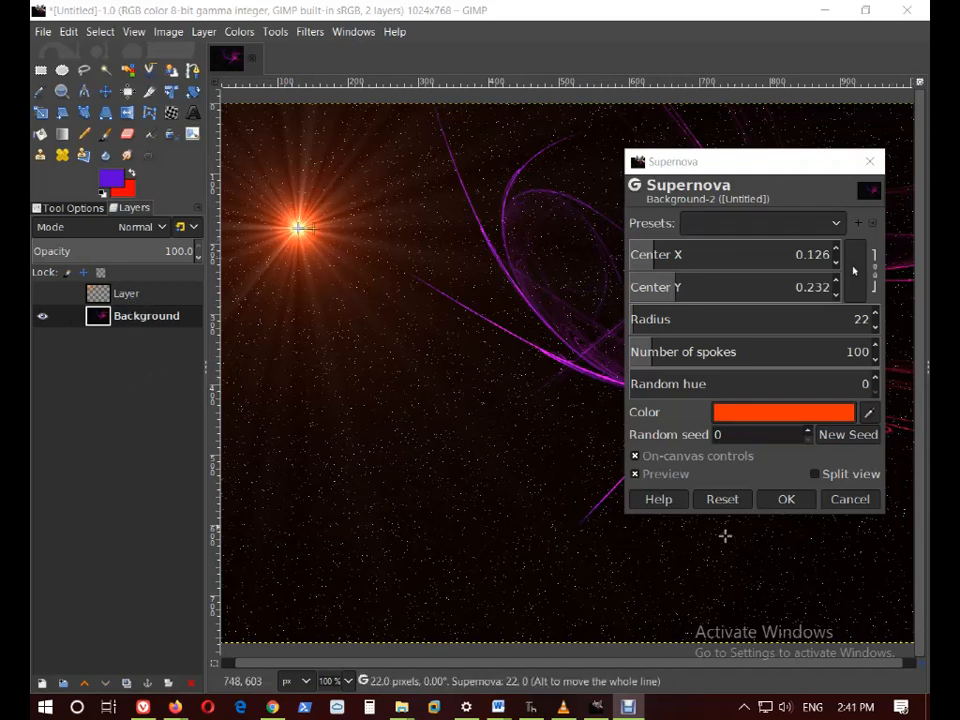
# Toggle the upper supernova layer's visibility repeatedly to compare it with the red supernova drawn on the Background layer.
pyautogui.moveTo(765, 167); pyautogui.dragTo(503, 636)
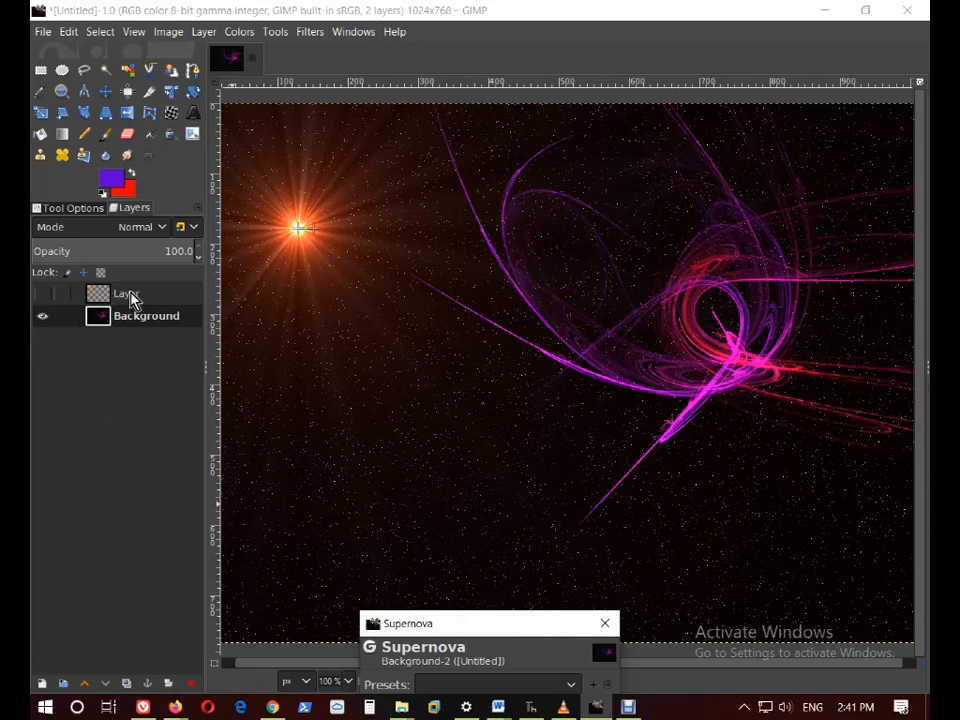
pyautogui.click(44, 296)
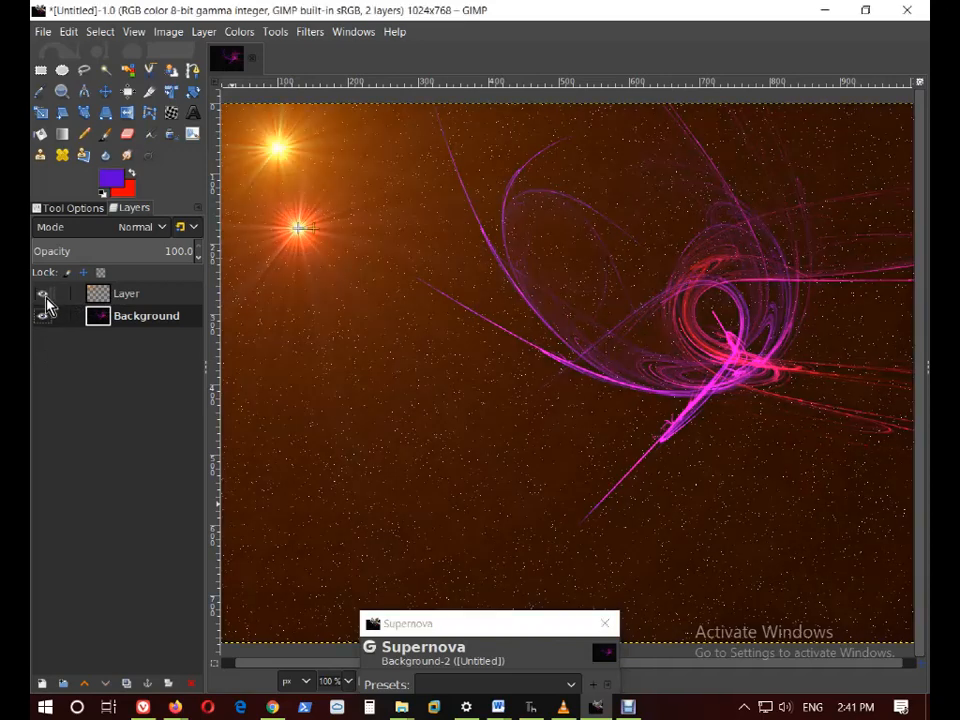
pyautogui.click(43, 296)
pyautogui.click(43, 296)
pyautogui.click(43, 296)
pyautogui.click(43, 296)
pyautogui.click(43, 296)
pyautogui.click(43, 296)
pyautogui.click(43, 296)
pyautogui.click(43, 296)
pyautogui.click(43, 296)
pyautogui.click(43, 296)
pyautogui.click(43, 296)
pyautogui.click(43, 296)
pyautogui.click(43, 296)
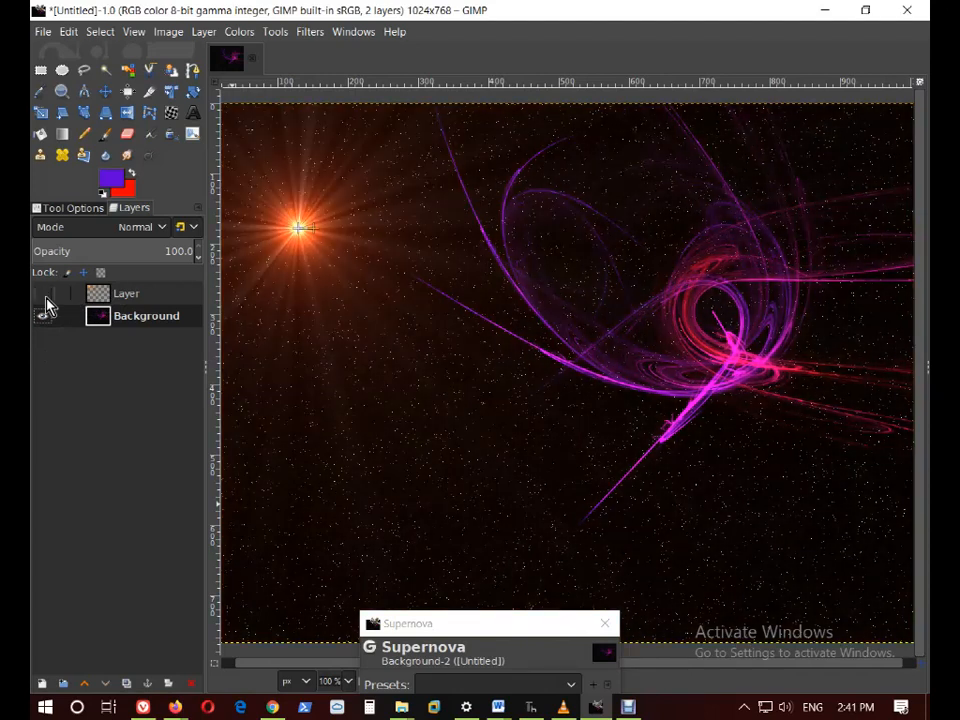
pyautogui.click(43, 296)
pyautogui.click(44, 297)
pyautogui.click(44, 297)
pyautogui.click(44, 297)
pyautogui.click(44, 297)
pyautogui.click(44, 297)
pyautogui.click(44, 297)
pyautogui.click(44, 297)
pyautogui.click(44, 297)
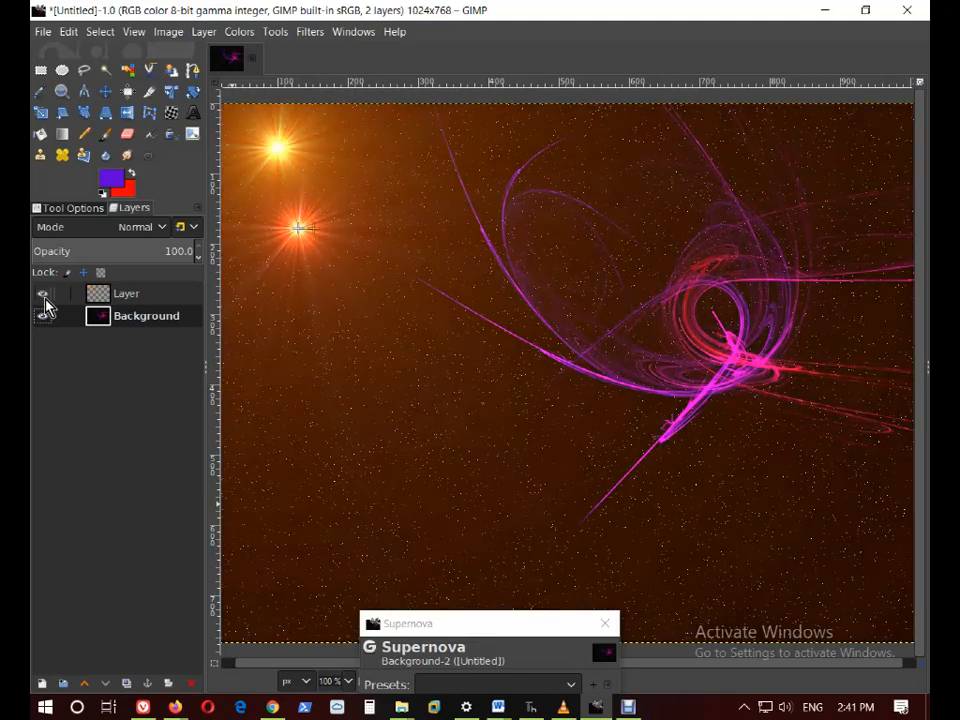
pyautogui.click(44, 297)
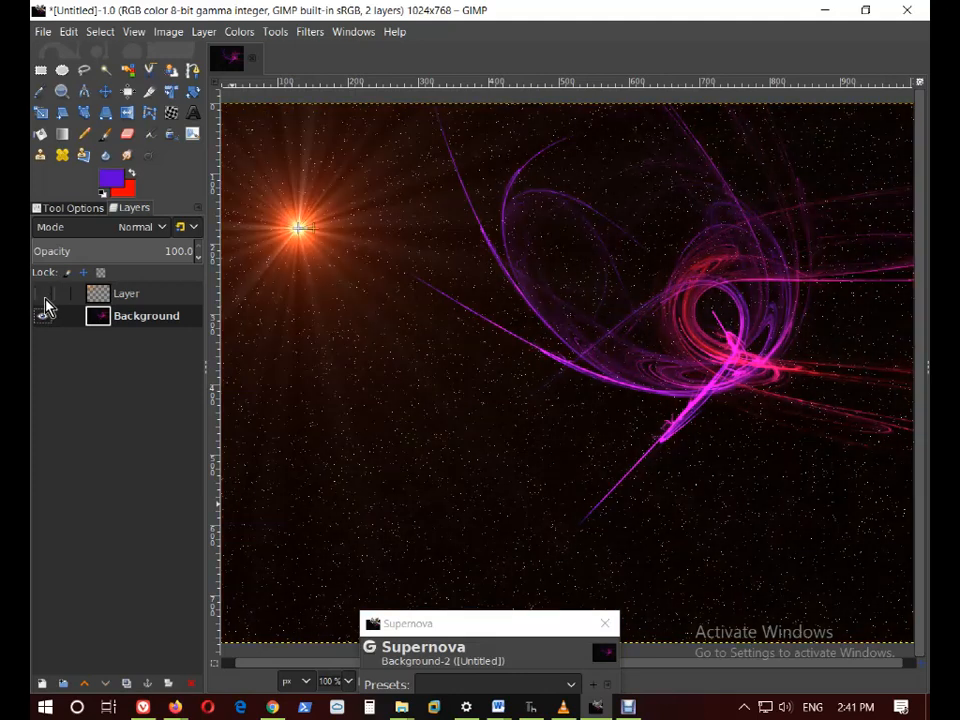
pyautogui.click(44, 297)
pyautogui.click(44, 297)
pyautogui.click(44, 297)
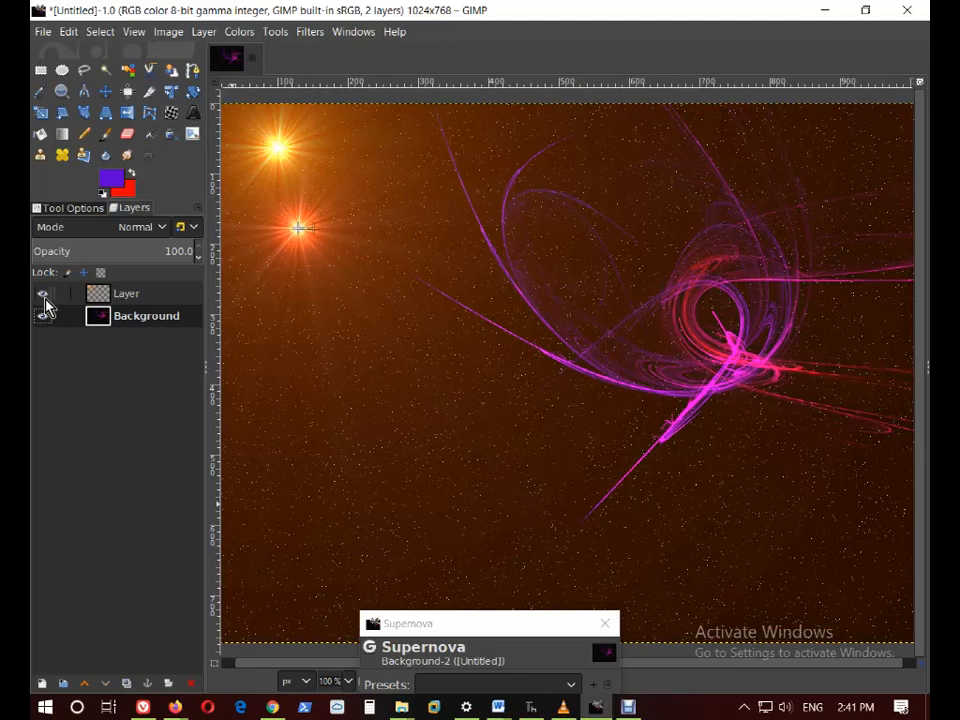
pyautogui.click(44, 297)
pyautogui.click(44, 297)
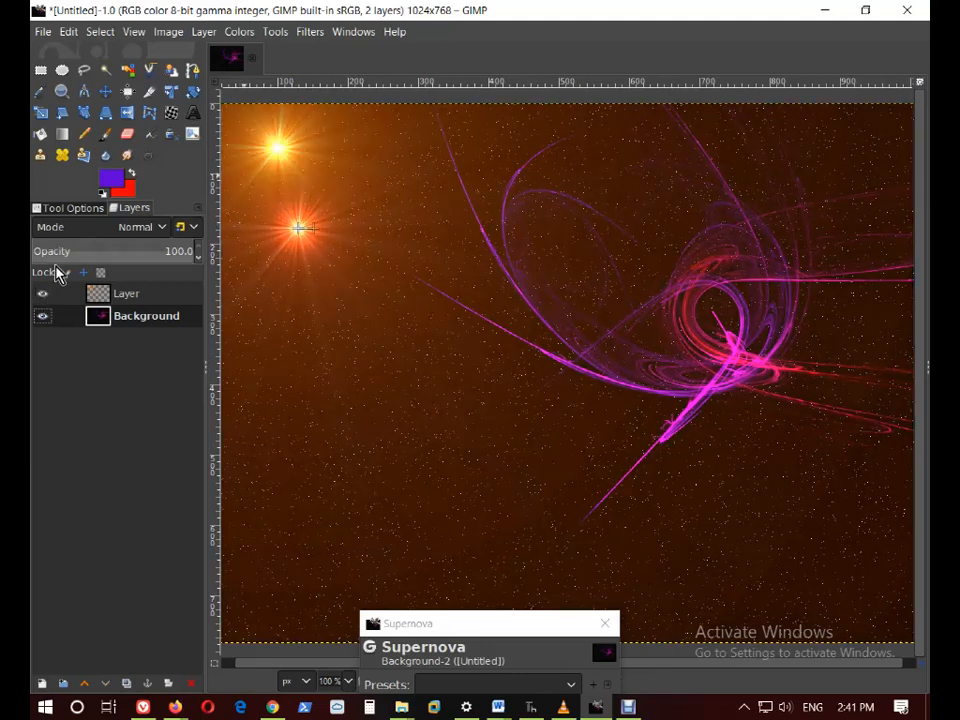
# Shift the orange supernova layer down the canvas with the Move tool and delete that layer.
pyautogui.click(103, 91)
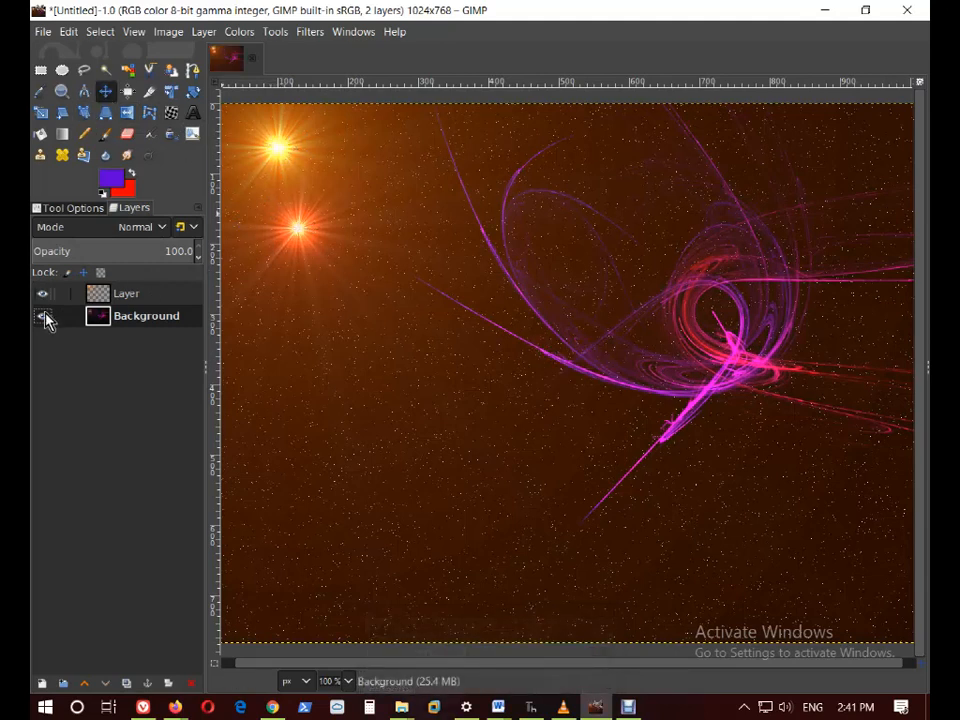
pyautogui.click(125, 293)
pyautogui.moveTo(288, 148); pyautogui.dragTo(346, 462)
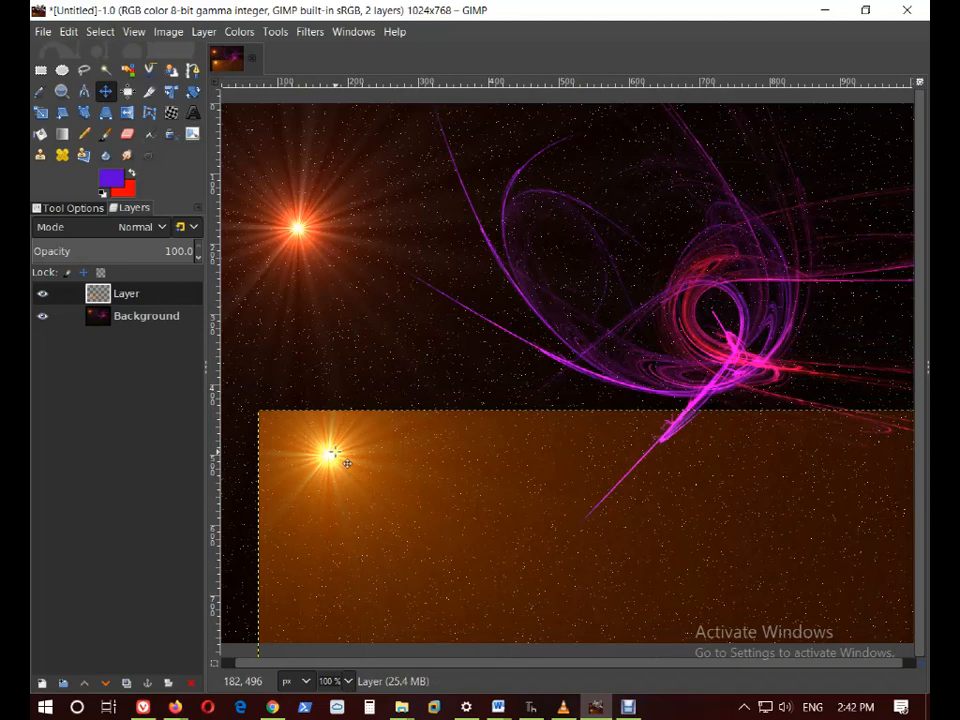
pyautogui.rightClick(115, 304)
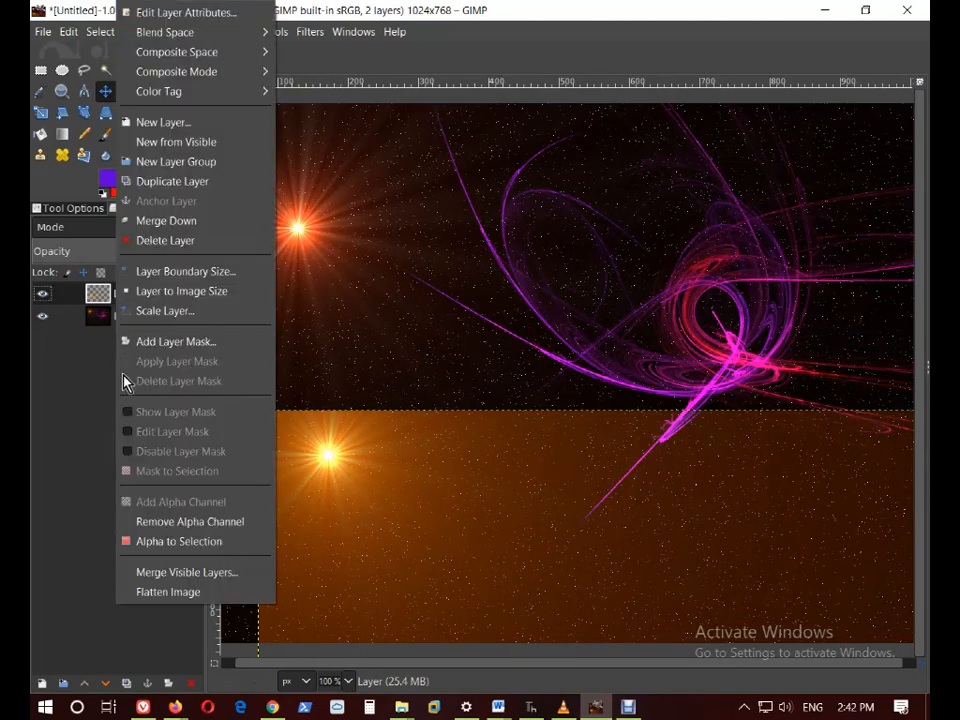
pyautogui.click(165, 241)
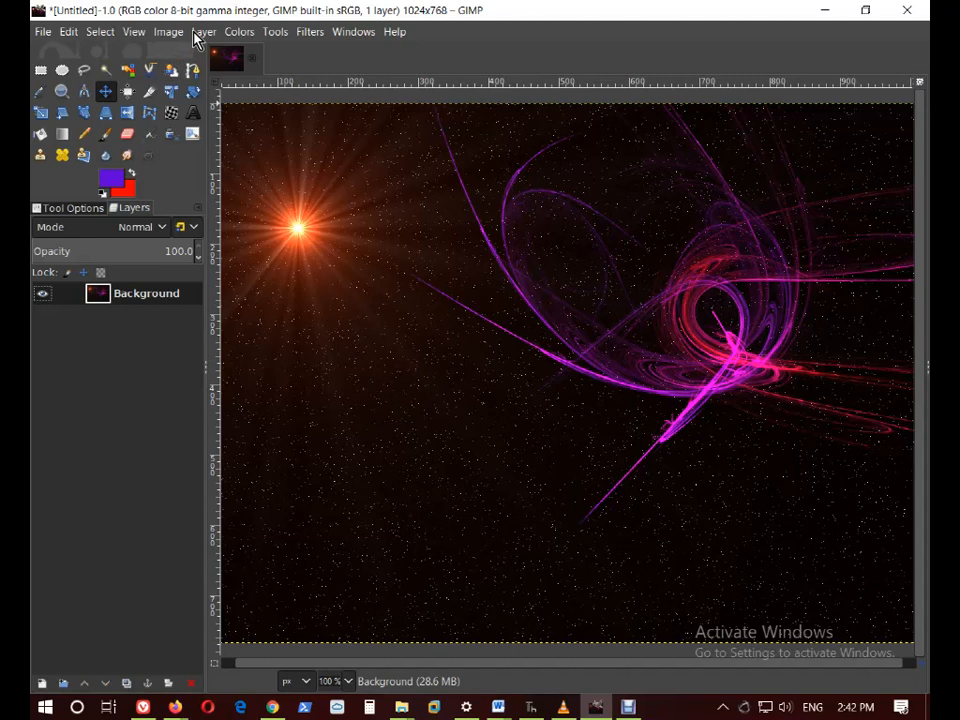
# Start a Sphere Designer render and set the texture's first colour to dark green 14350f.
pyautogui.click(302, 33)
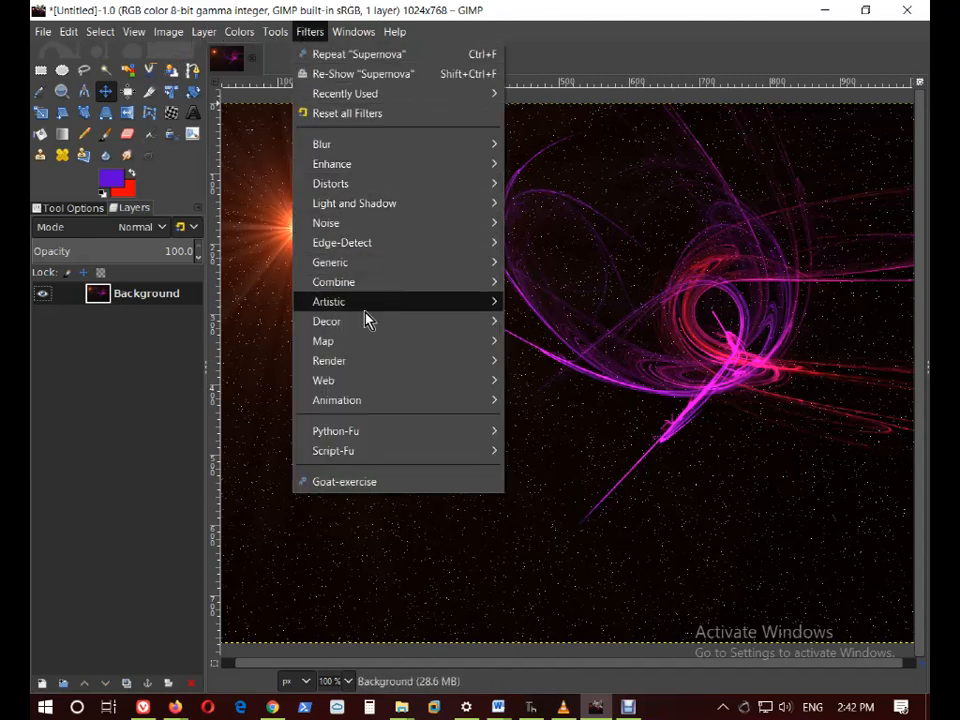
pyautogui.moveTo(388, 308)
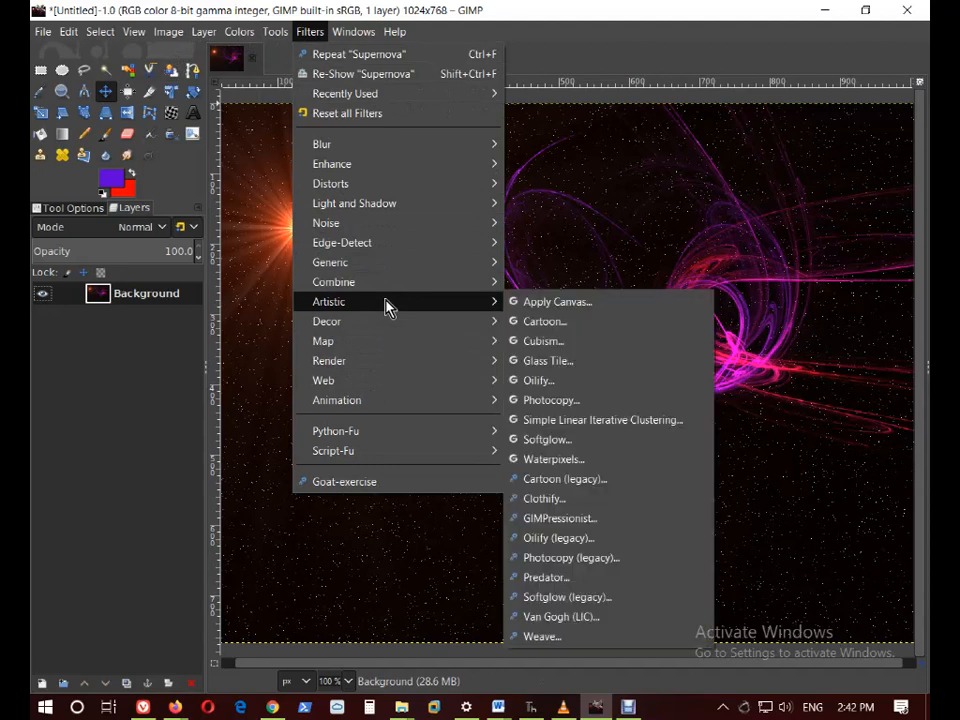
pyautogui.moveTo(416, 373)
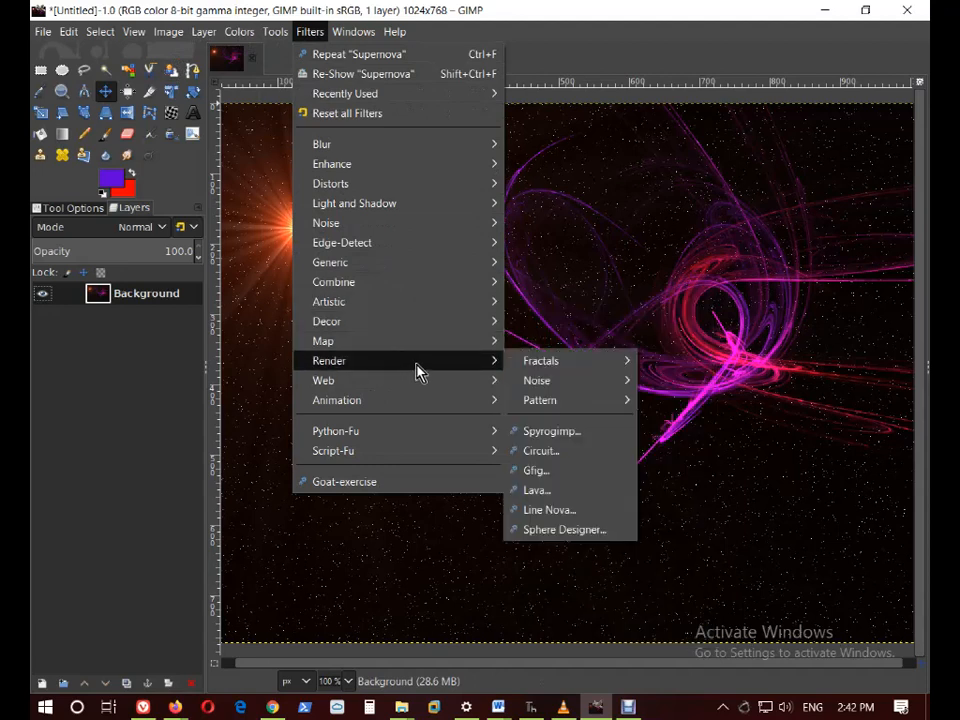
pyautogui.click(594, 532)
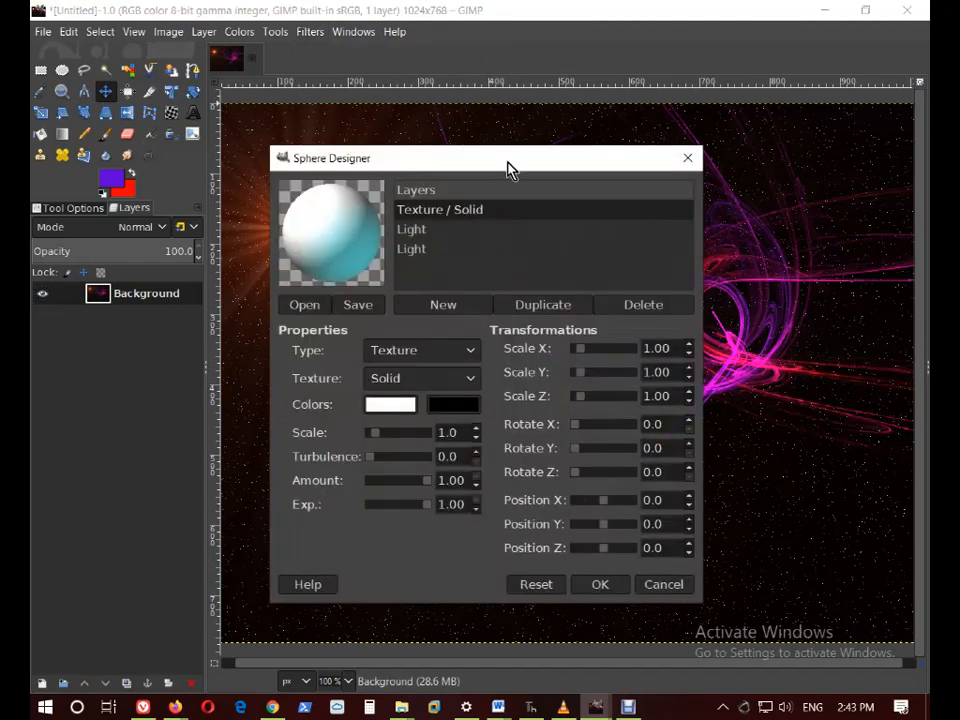
pyautogui.moveTo(508, 162); pyautogui.dragTo(642, 151)
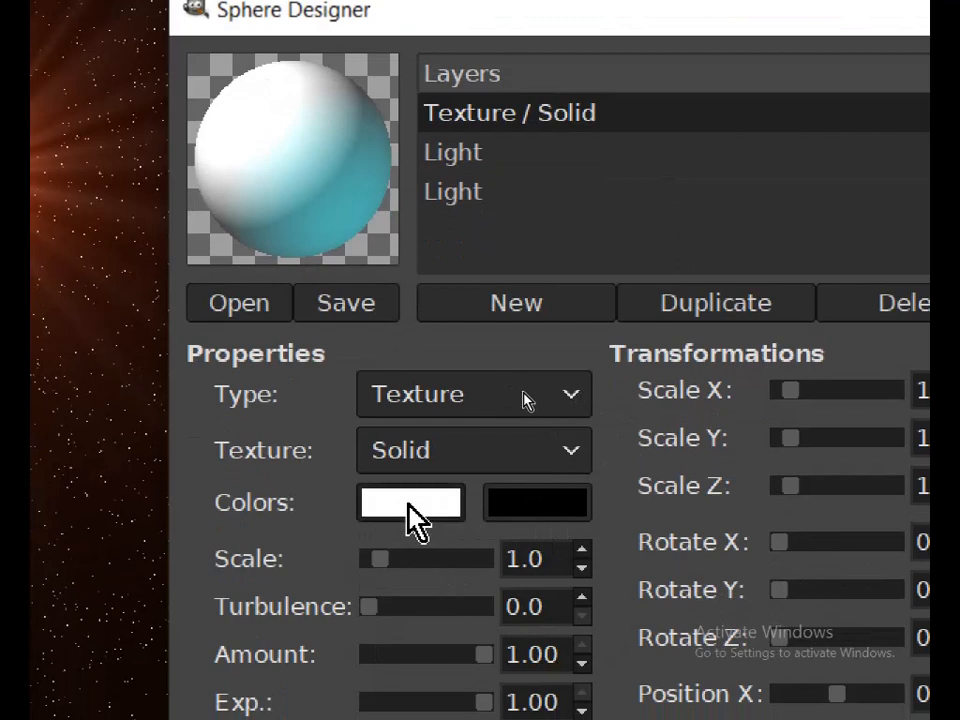
pyautogui.click(414, 520)
pyautogui.click(532, 506)
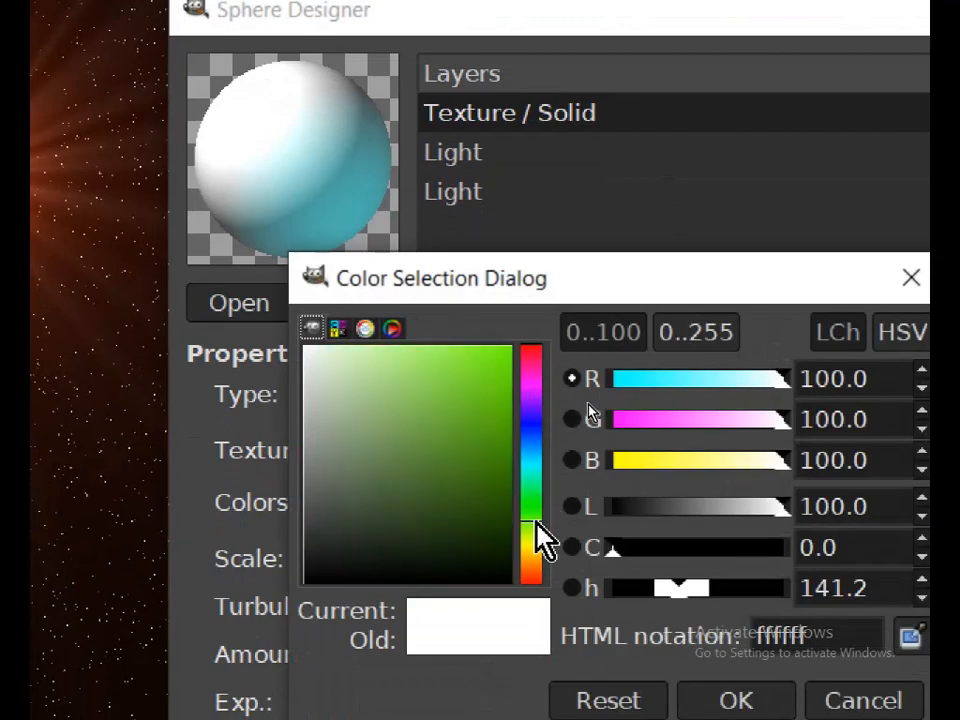
pyautogui.moveTo(449, 516); pyautogui.dragTo(452, 534)
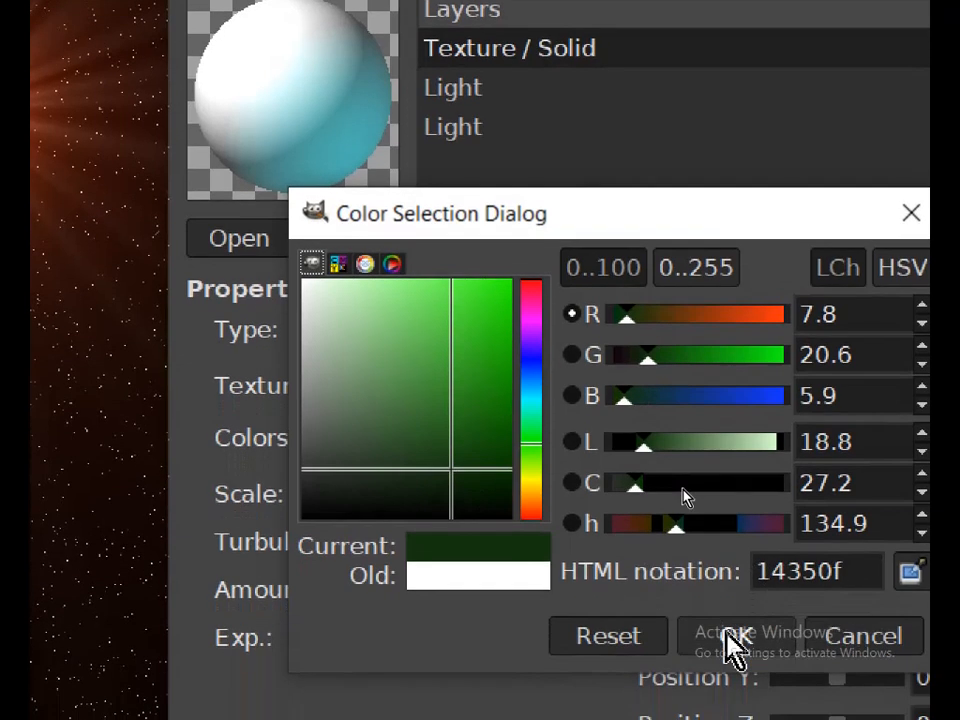
pyautogui.click(727, 635)
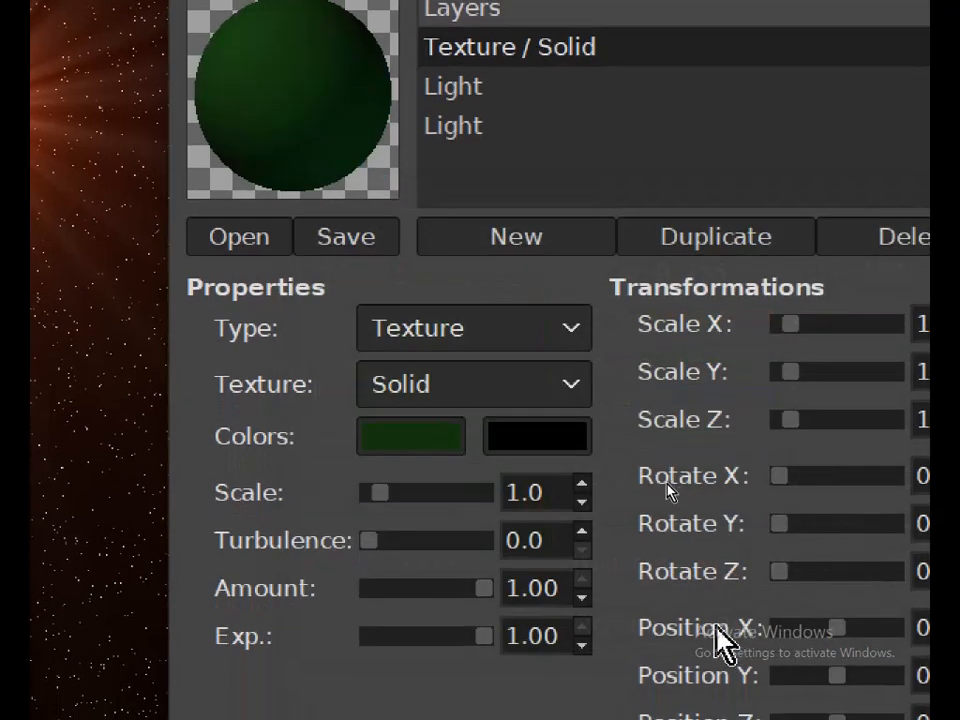
# Set the sphere texture's second colour to blue 04009f.
pyautogui.click(561, 449)
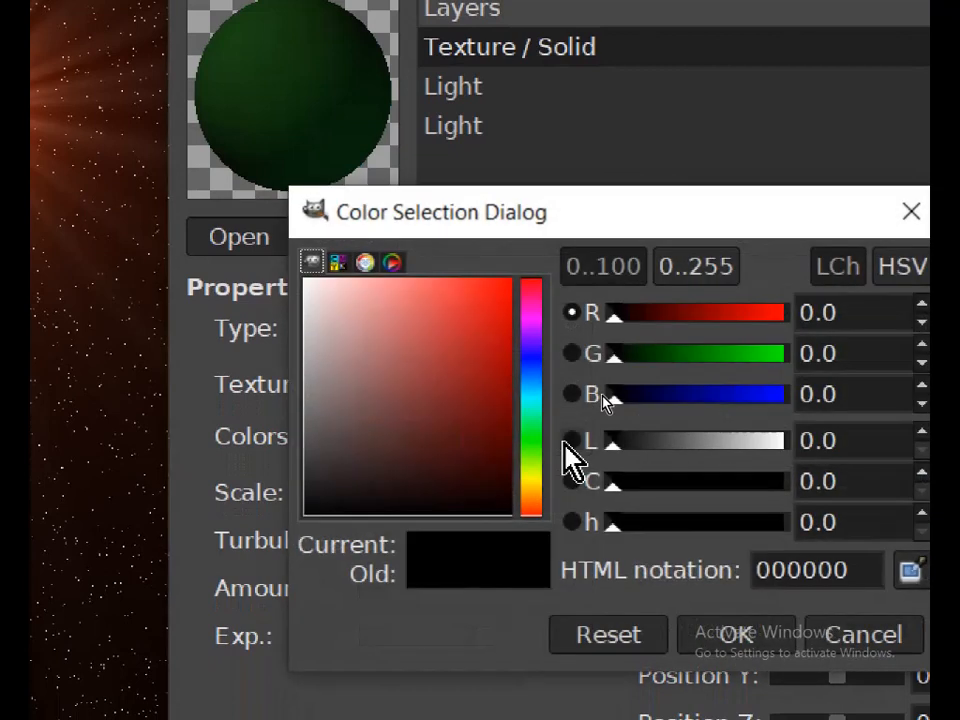
pyautogui.click(532, 357)
pyautogui.moveTo(486, 378); pyautogui.dragTo(554, 367)
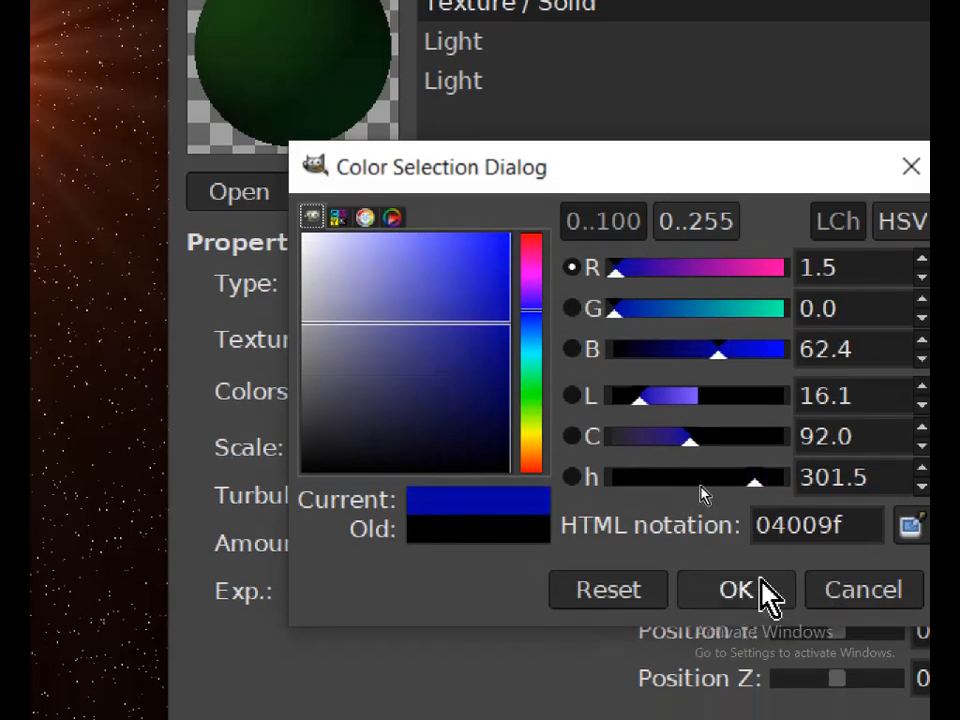
pyautogui.click(760, 627)
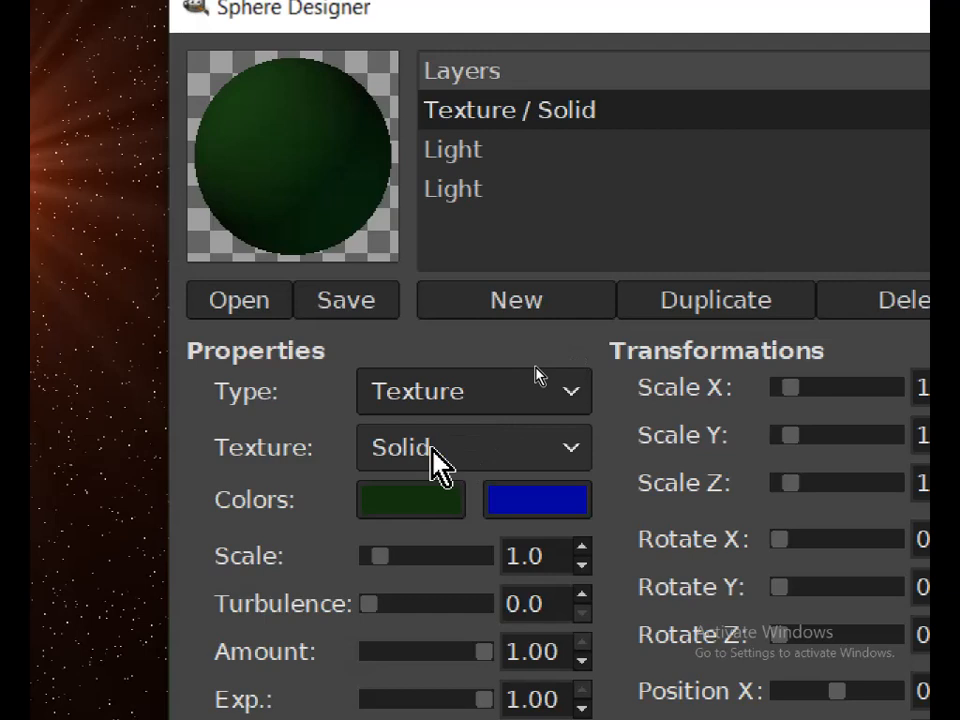
# Try the Spots and Marble textures on the green and blue sphere.
pyautogui.click(571, 453)
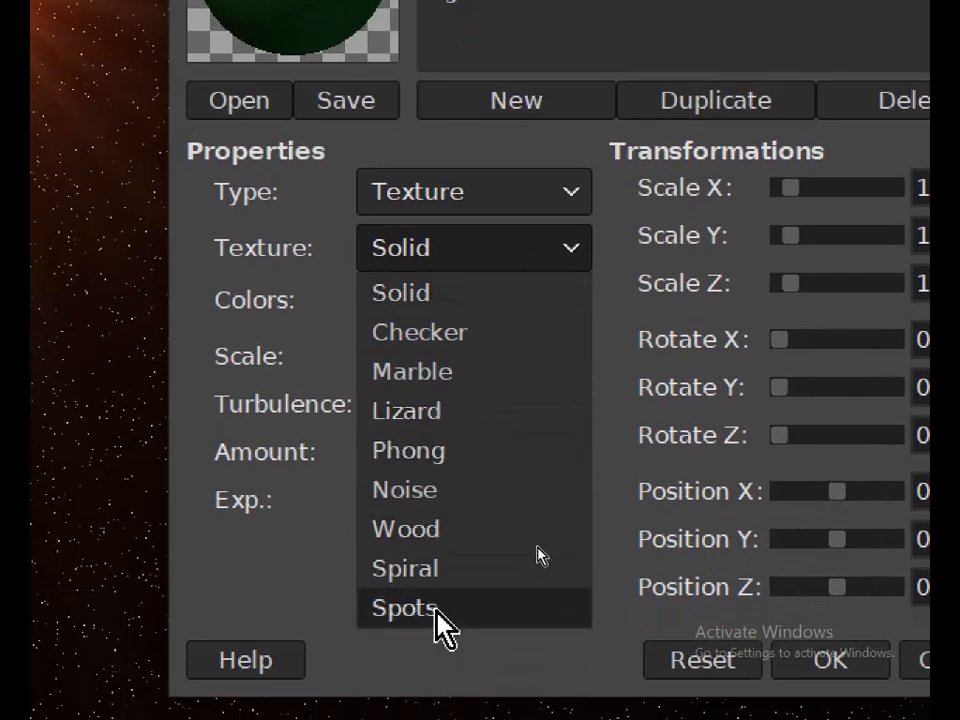
pyautogui.click(436, 608)
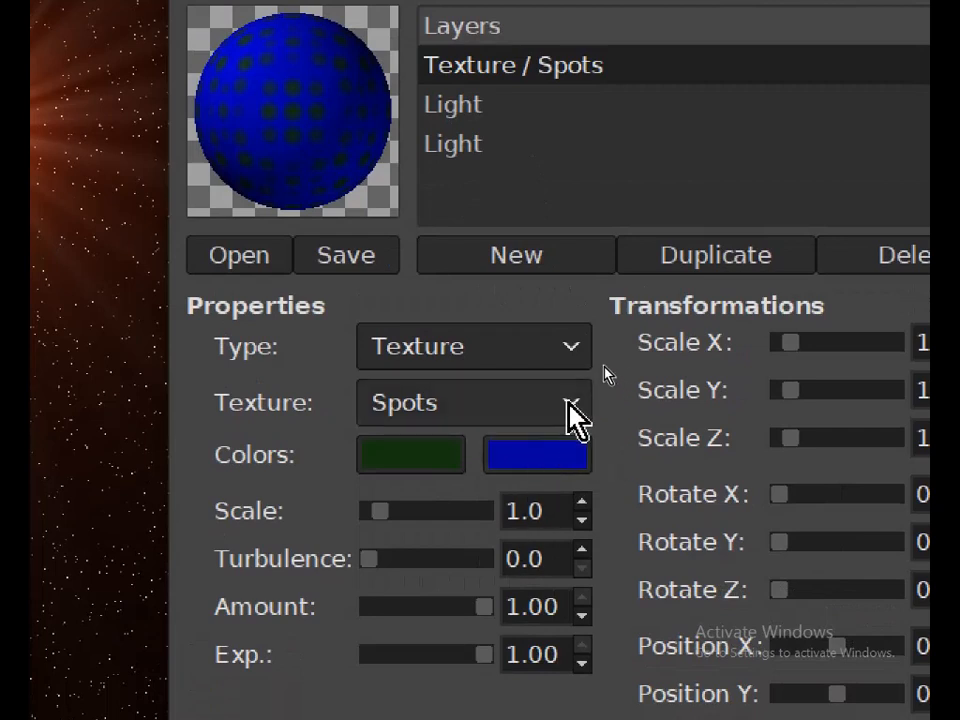
pyautogui.click(570, 403)
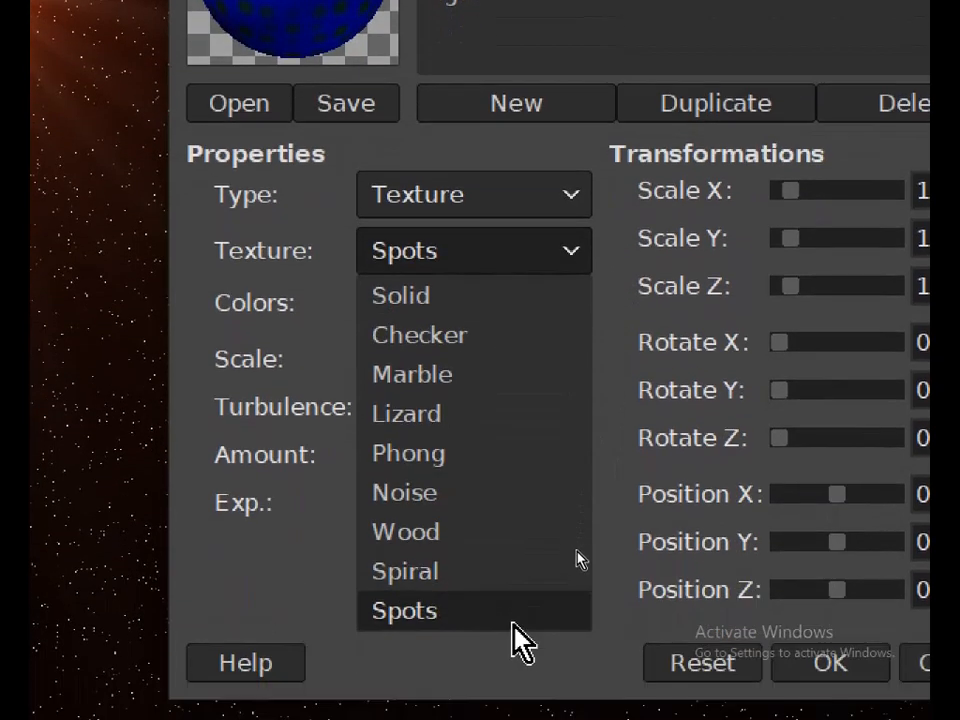
pyautogui.click(495, 374)
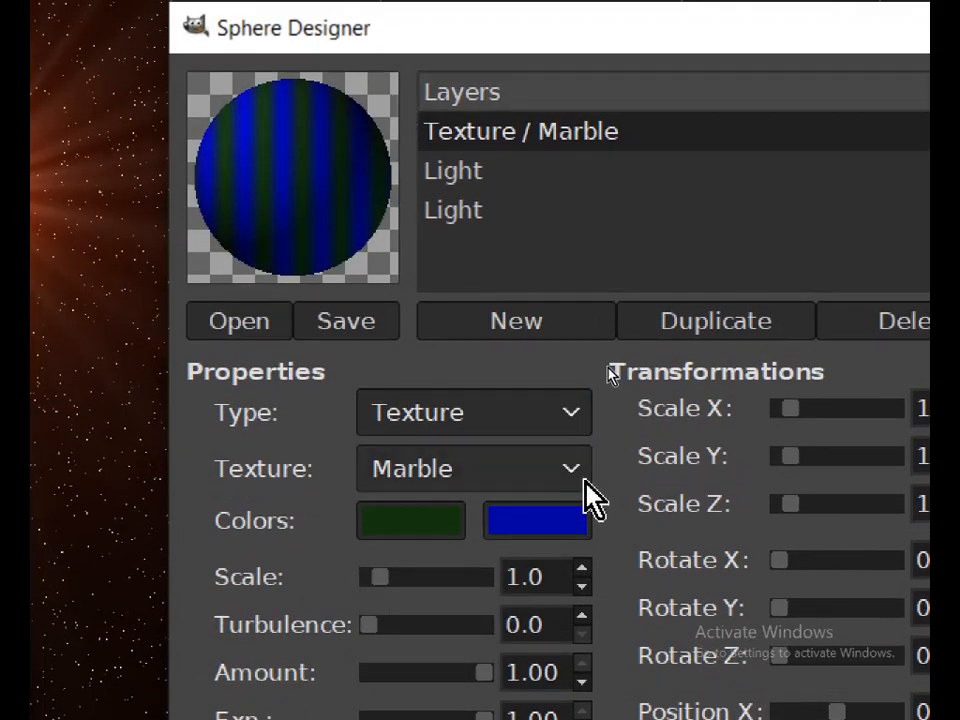
# Give the sphere a Checker texture with scale 2.3 and turbulence 1.0, so it resembles continents and oceans.
pyautogui.click(574, 451)
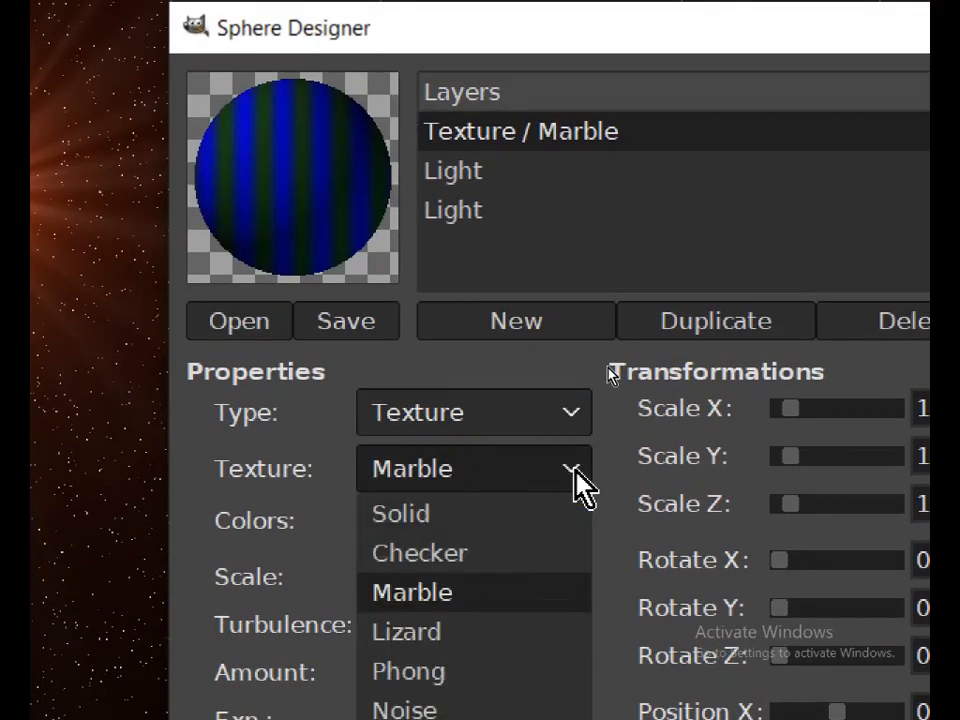
pyautogui.click(478, 556)
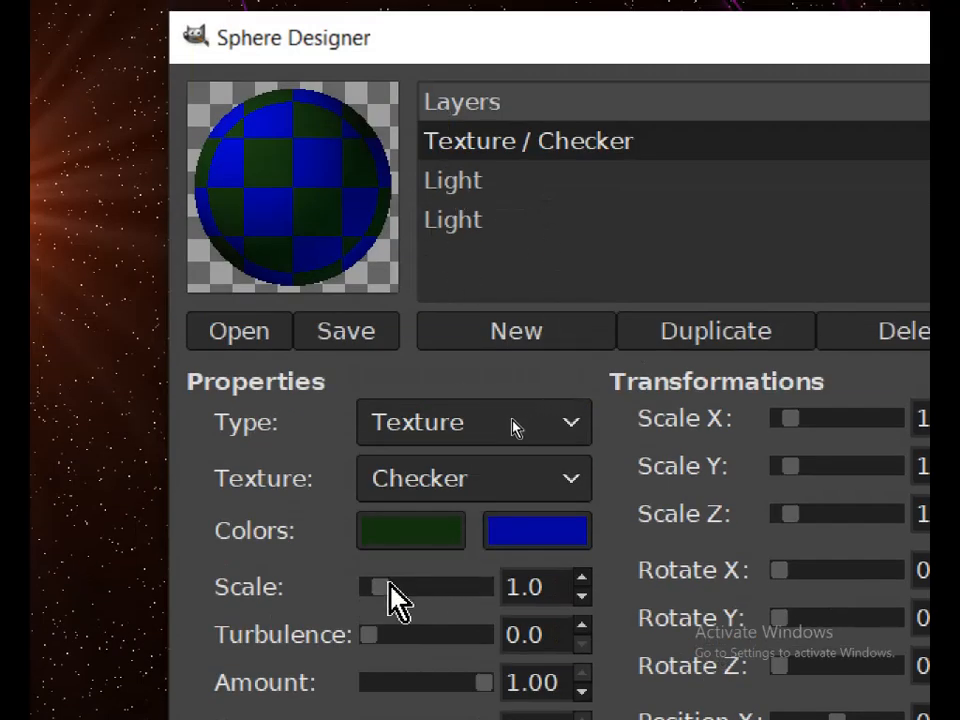
pyautogui.moveTo(378, 588); pyautogui.dragTo(491, 585)
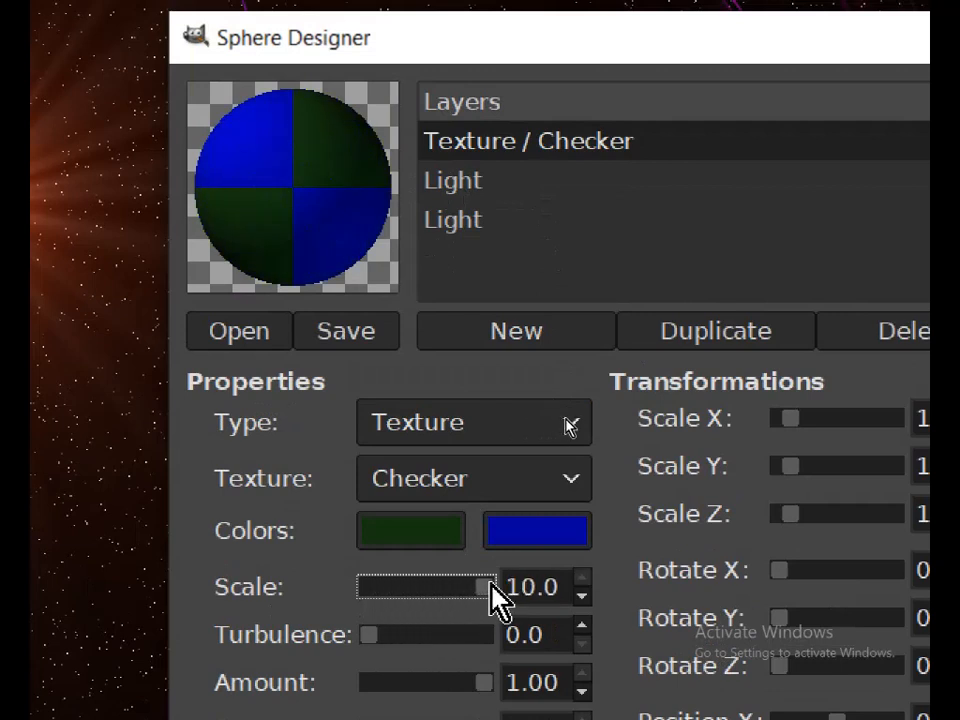
pyautogui.moveTo(490, 586); pyautogui.dragTo(370, 594)
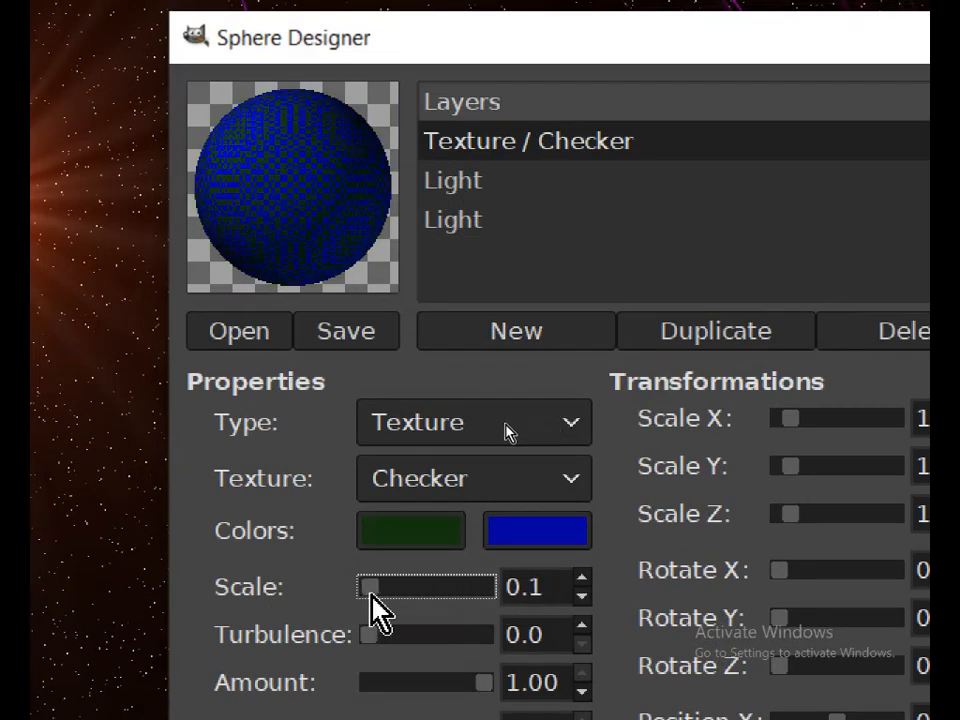
pyautogui.moveTo(371, 593)
pyautogui.mouseDown()
pyautogui.moveTo(399, 594)
pyautogui.moveTo(384, 596)
pyautogui.moveTo(390, 590)
pyautogui.mouseUp()
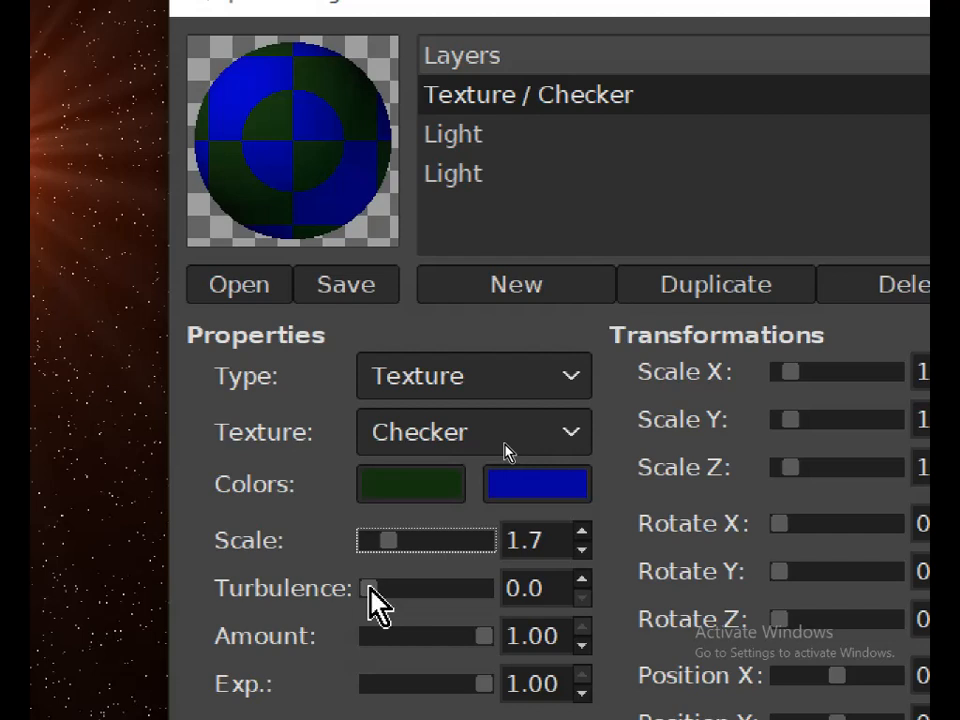
pyautogui.moveTo(370, 591); pyautogui.dragTo(393, 588)
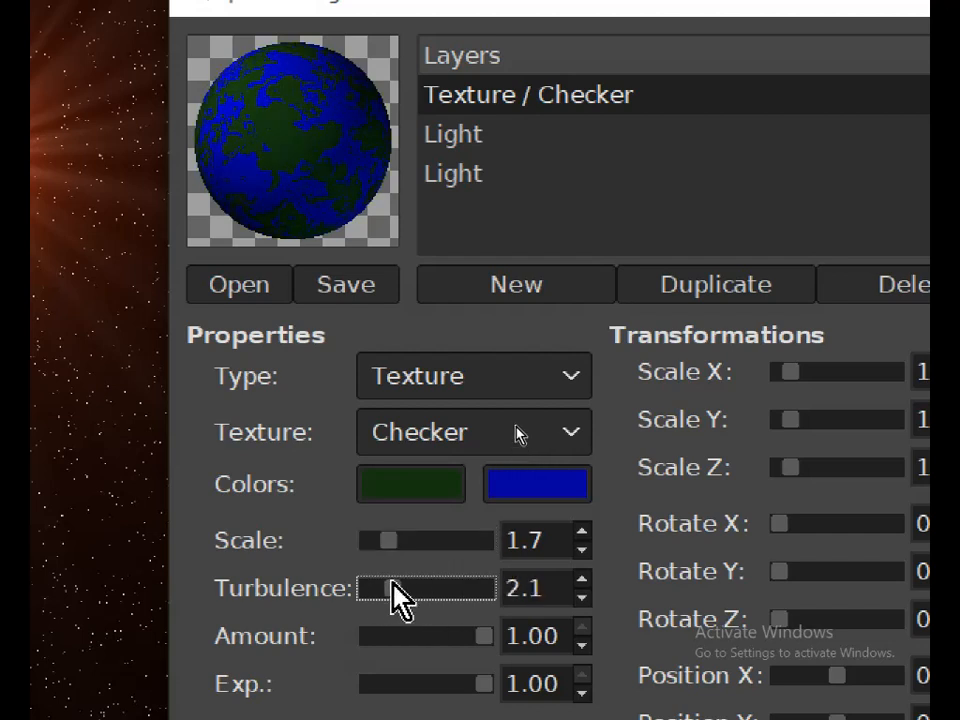
pyautogui.moveTo(392, 540); pyautogui.dragTo(380, 585)
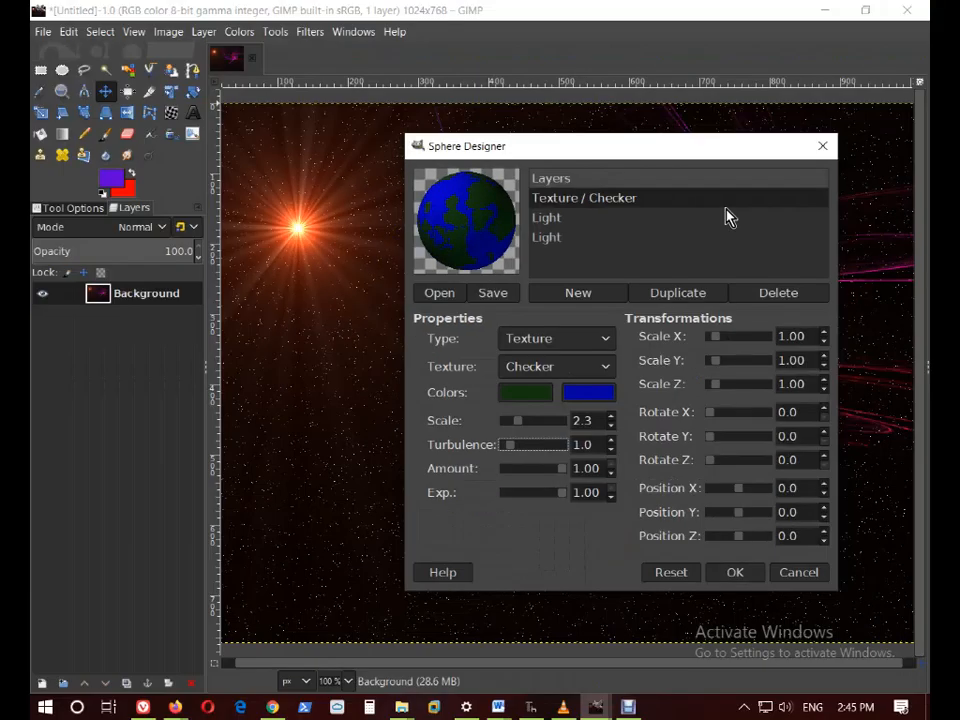
# Move the sphere's first light to position X -19.5, Y -20.0, Z -12.2 and render the sphere onto the Background layer.
pyautogui.click(550, 218)
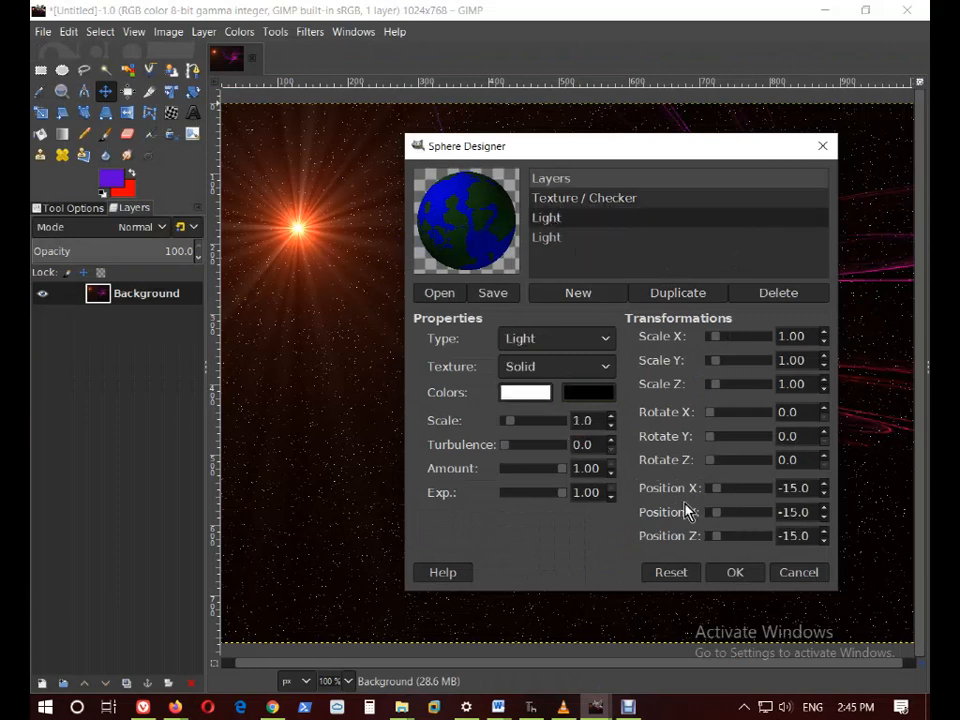
pyautogui.moveTo(718, 490)
pyautogui.mouseDown()
pyautogui.moveTo(754, 495)
pyautogui.moveTo(688, 485)
pyautogui.moveTo(754, 484)
pyautogui.moveTo(728, 470)
pyautogui.mouseUp()
pyautogui.moveTo(766, 462); pyautogui.dragTo(733, 461)
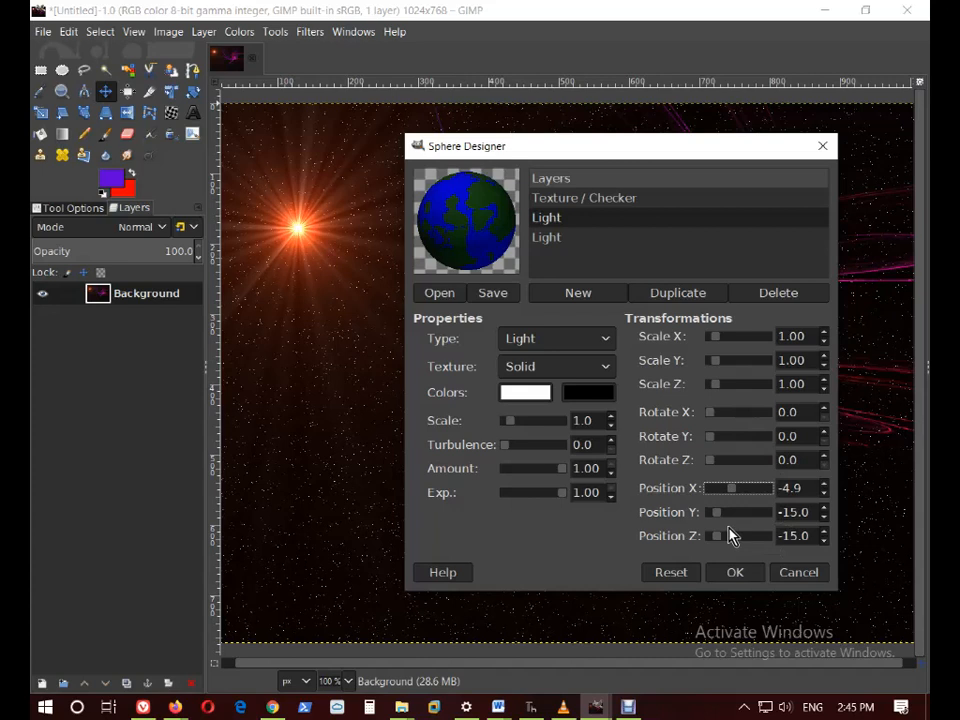
pyautogui.moveTo(734, 489); pyautogui.dragTo(724, 540)
pyautogui.moveTo(649, 137); pyautogui.dragTo(560, 155)
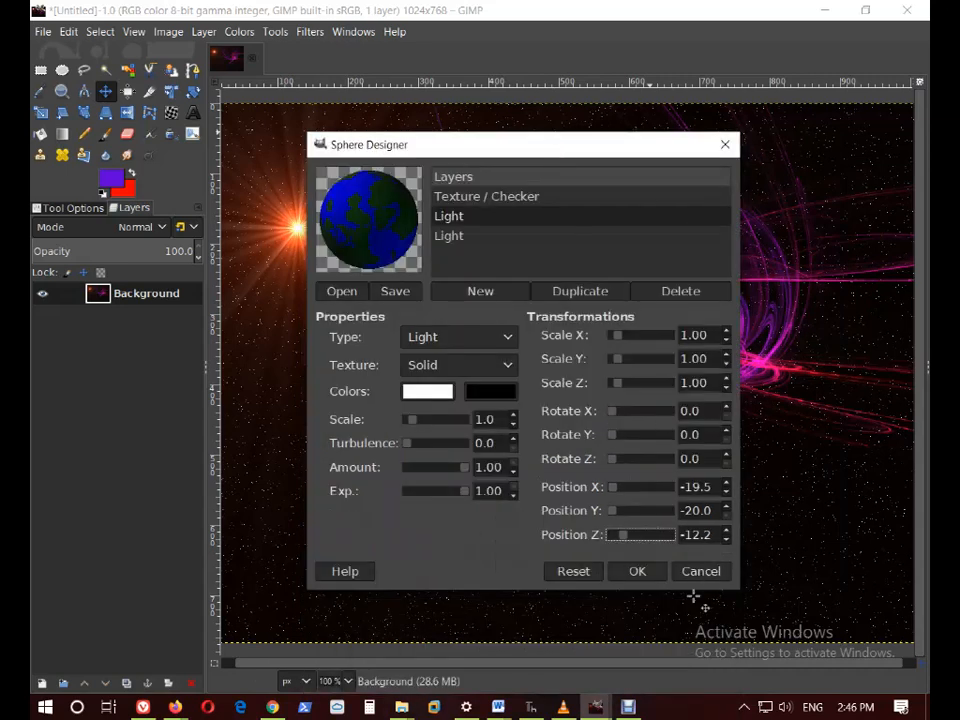
pyautogui.click(637, 571)
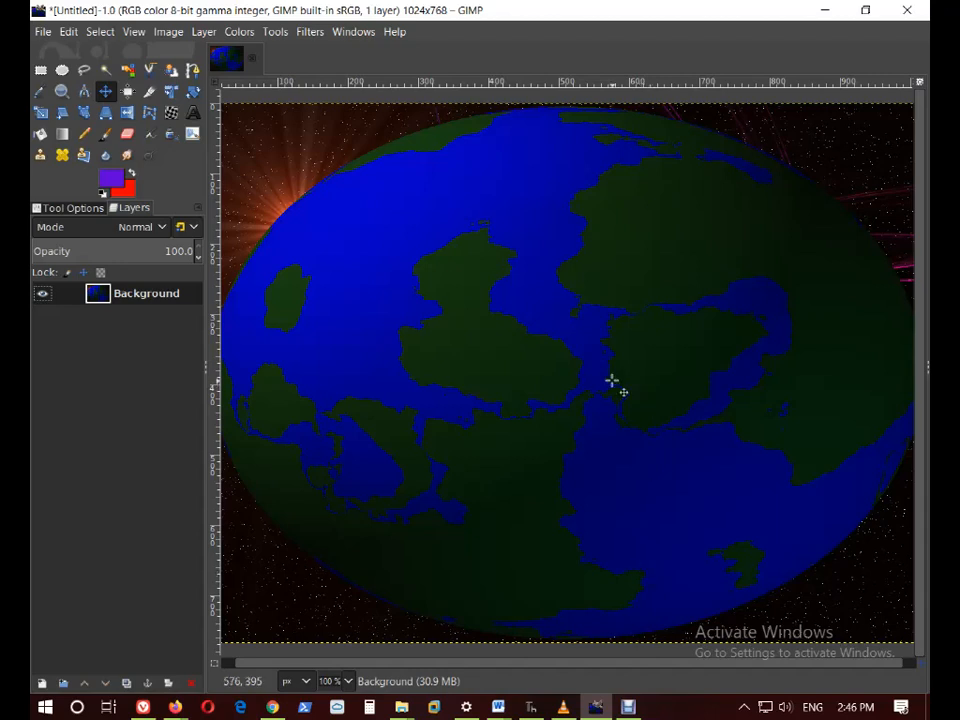
# Undo the sphere rendered on the Background and add a new 1024x768 layer filled with transparency.
pyautogui.hotkey('ctrl', 'z')
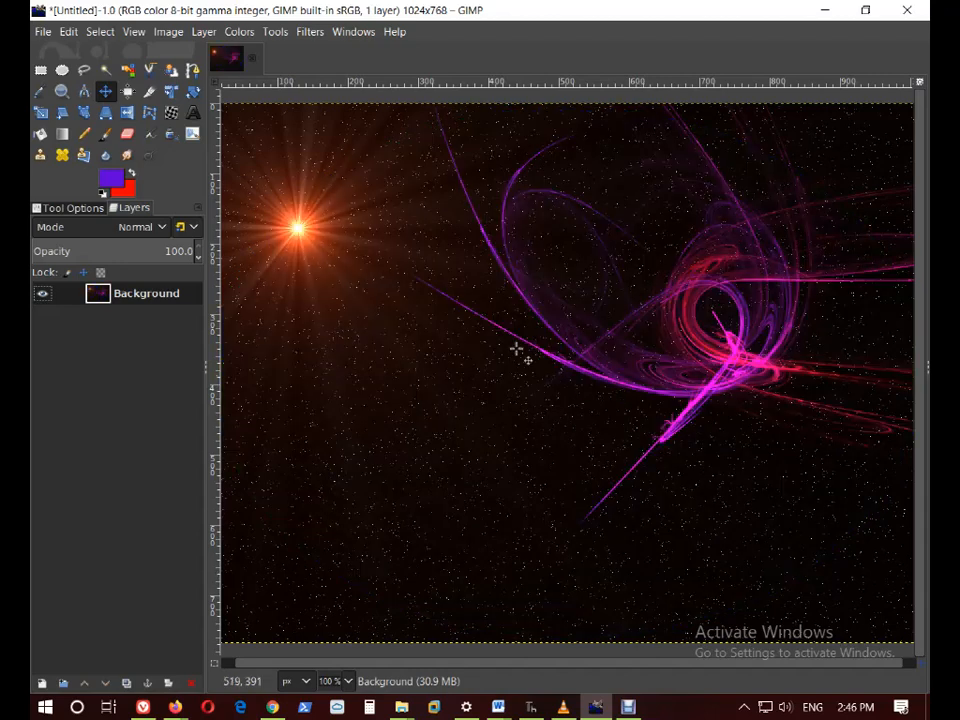
pyautogui.click(204, 31)
pyautogui.click(214, 55)
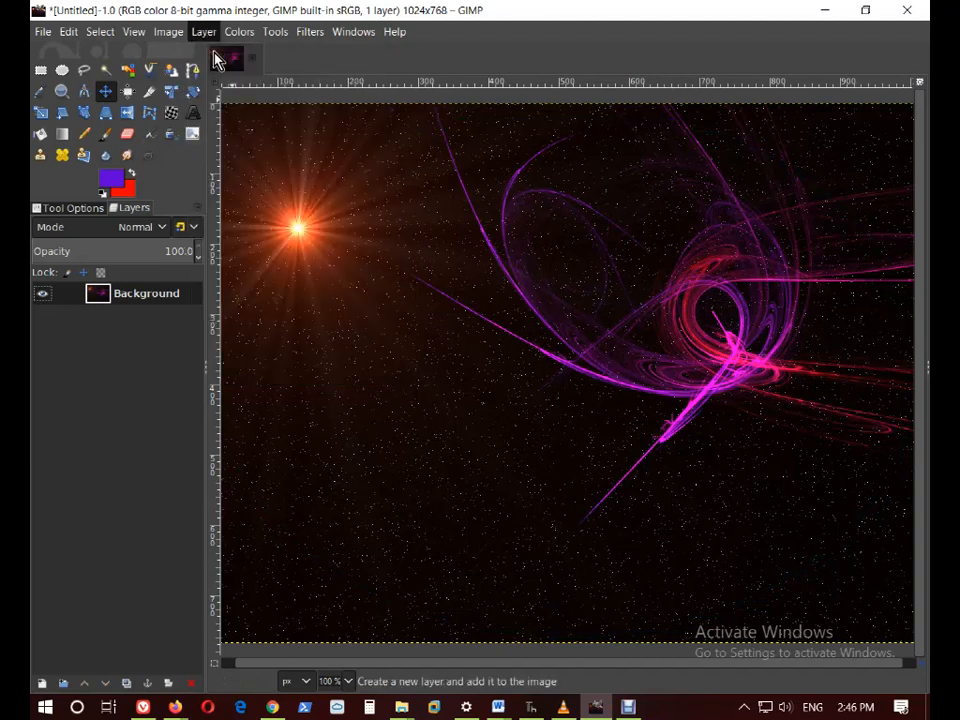
pyautogui.click(470, 524)
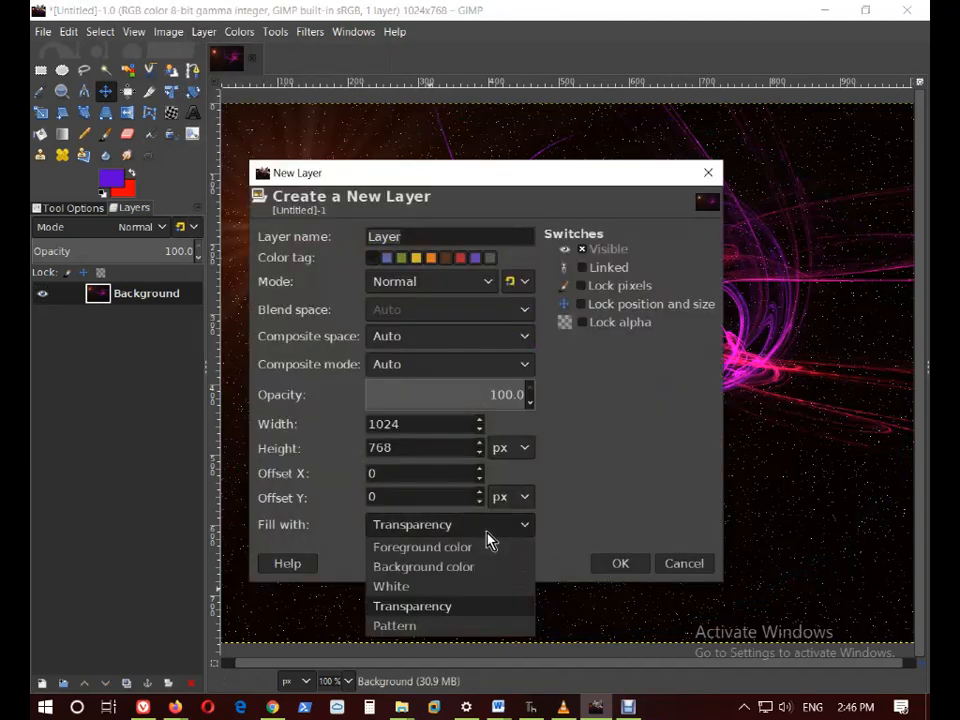
pyautogui.click(448, 606)
pyautogui.click(615, 565)
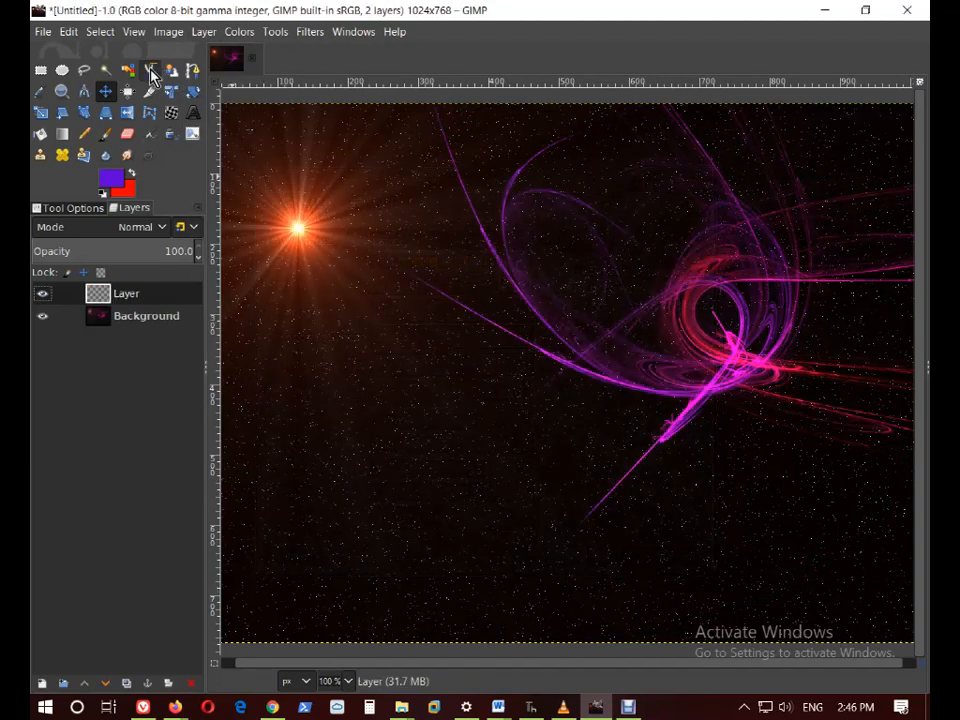
# Reopen Sphere Designer for the new layer, fine-tune the first light's position and render the green and blue sphere there.
pyautogui.click(274, 32)
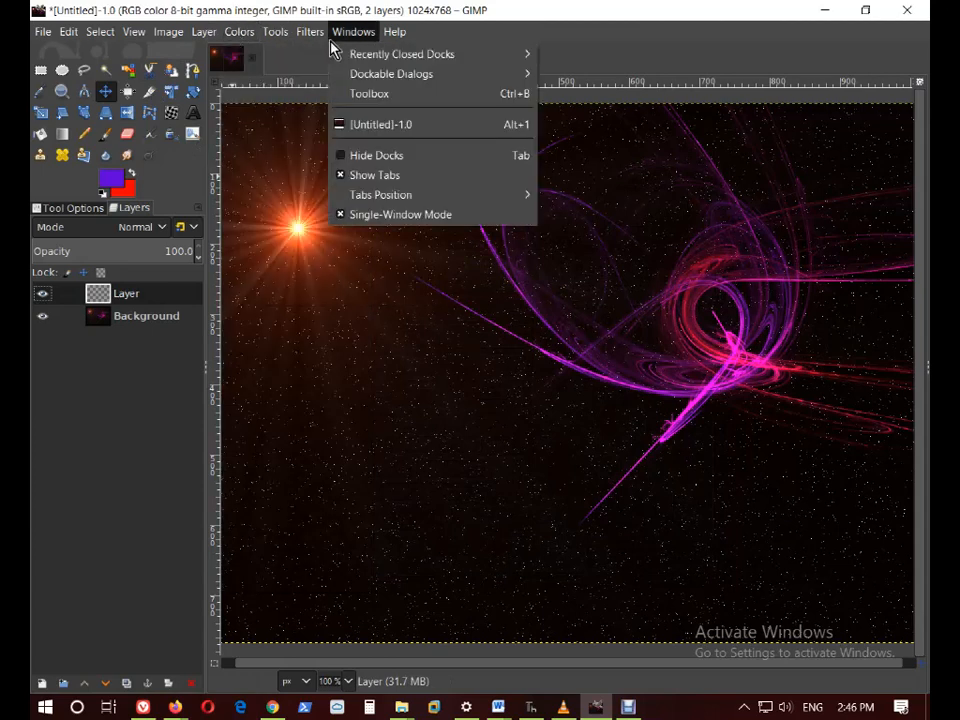
pyautogui.click(310, 34)
pyautogui.click(310, 34)
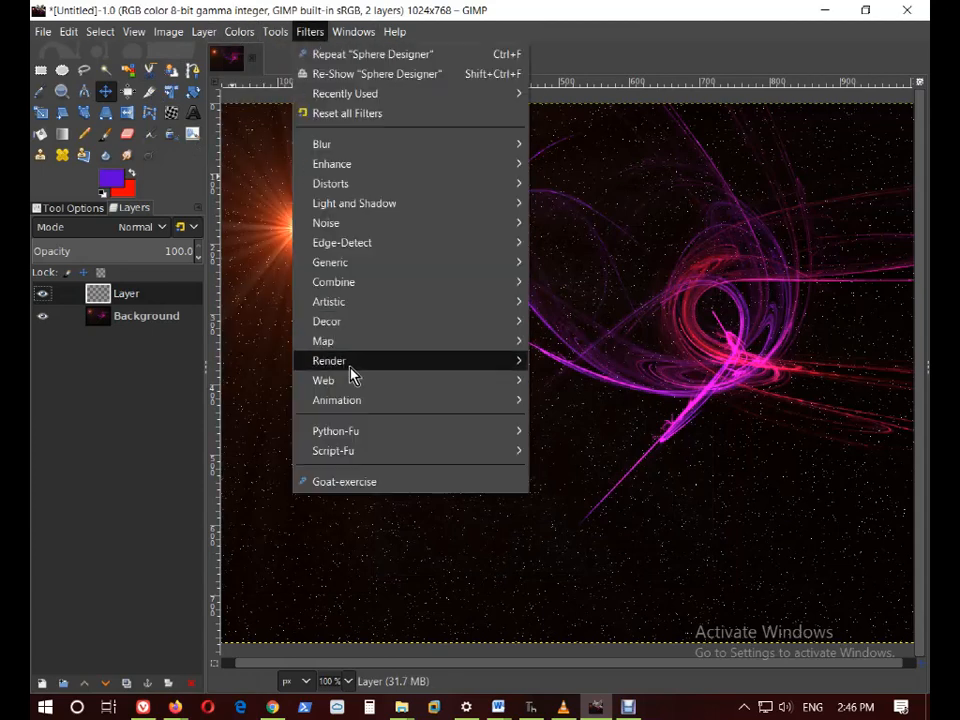
pyautogui.moveTo(441, 366)
pyautogui.click(600, 530)
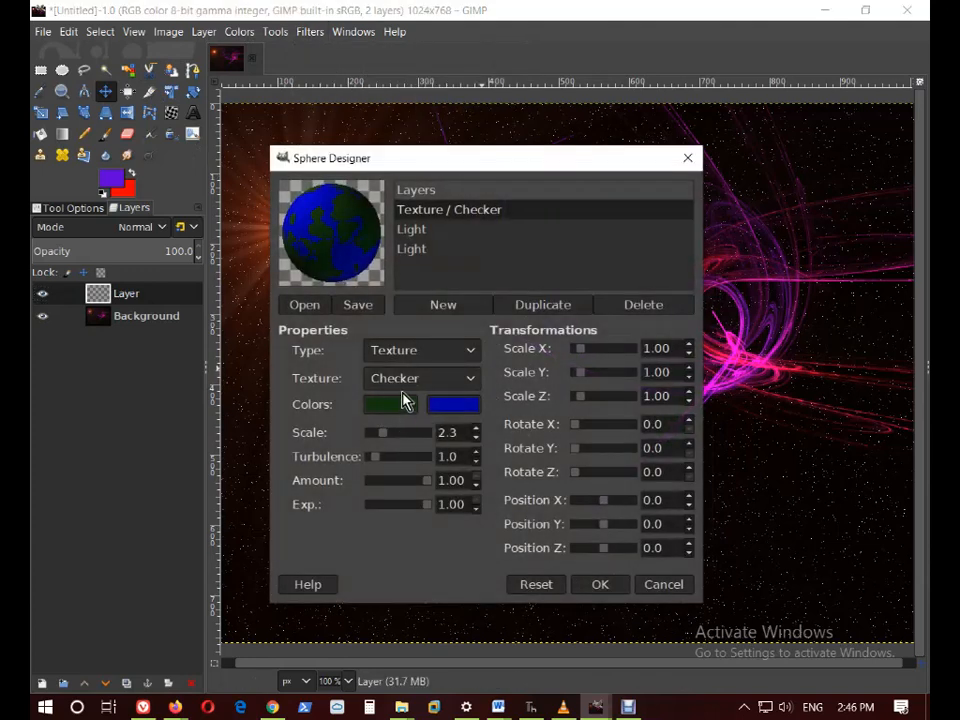
pyautogui.click(419, 231)
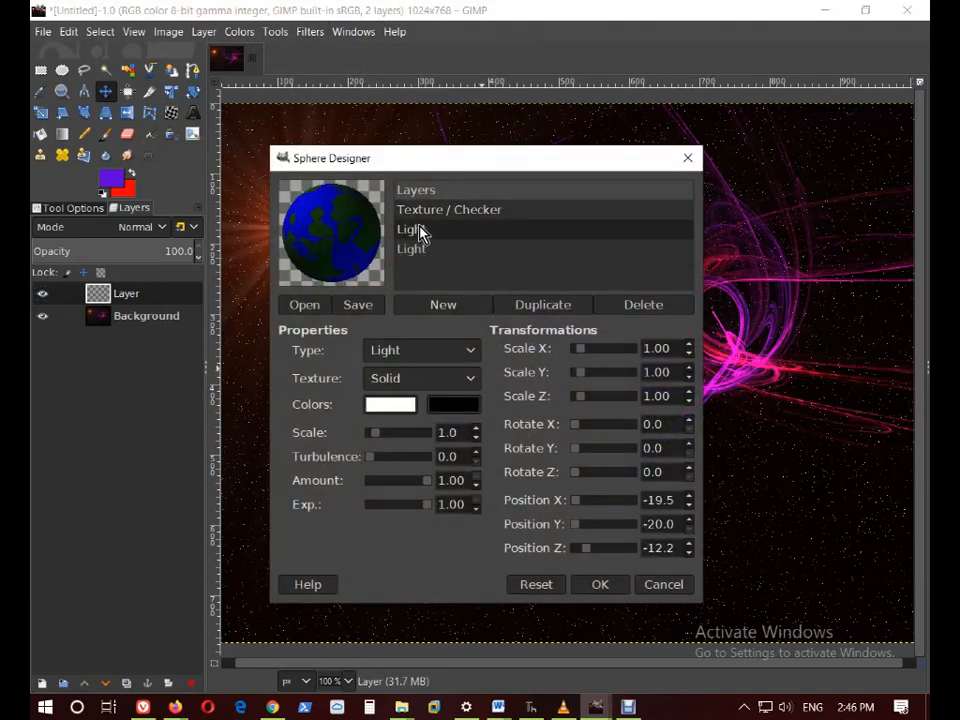
pyautogui.moveTo(582, 506)
pyautogui.mouseDown()
pyautogui.moveTo(606, 501)
pyautogui.moveTo(586, 500)
pyautogui.mouseUp()
pyautogui.click(611, 586)
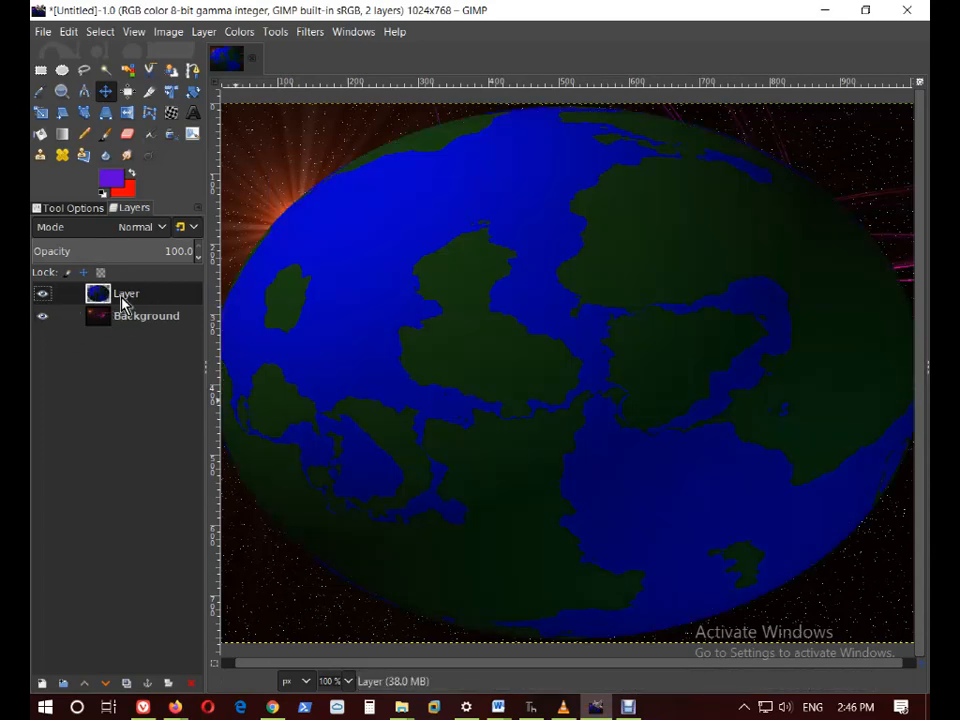
# Scale the planet layer down to about 254 x 262 px, toward the image's lower-right corner.
pyautogui.click(39, 115)
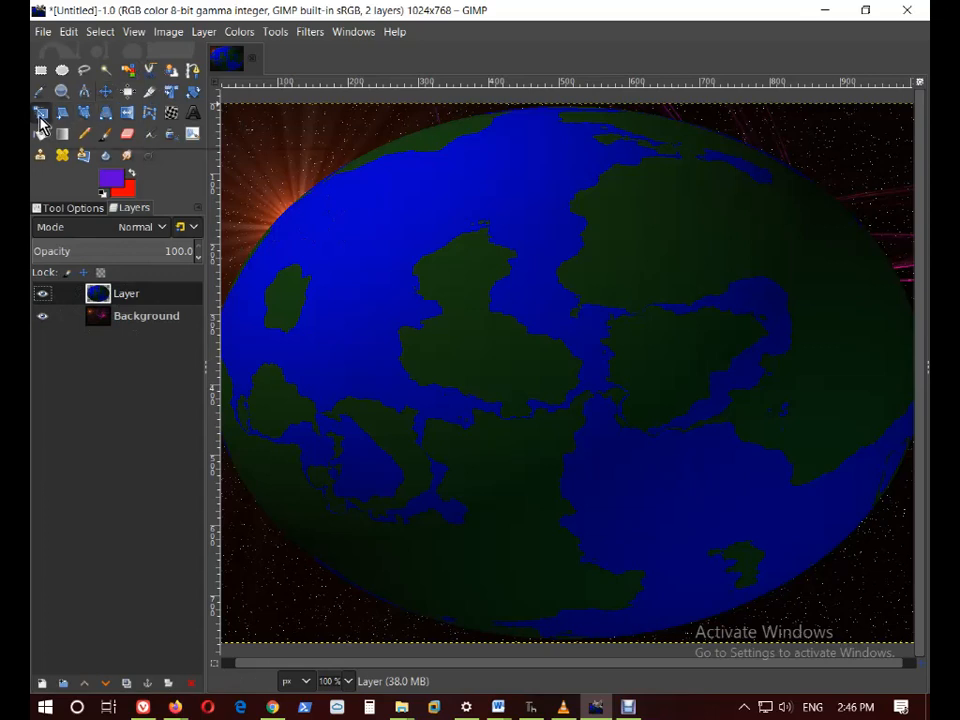
pyautogui.click(440, 291)
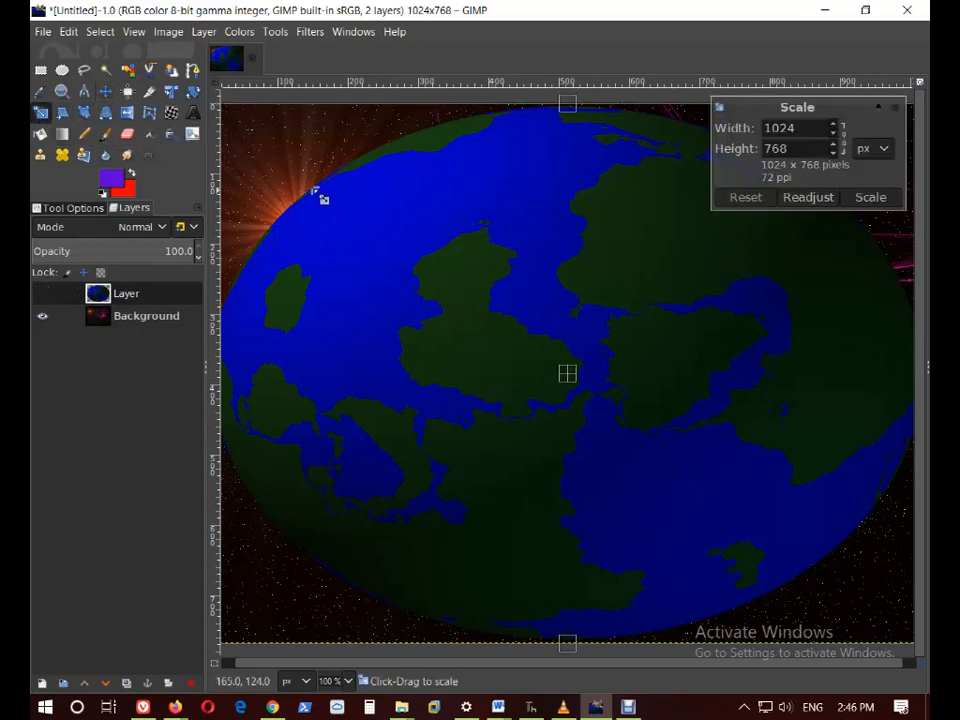
pyautogui.keyDown('ctrl'); pyautogui.scroll(-2, 558, 272); pyautogui.keyUp('ctrl')
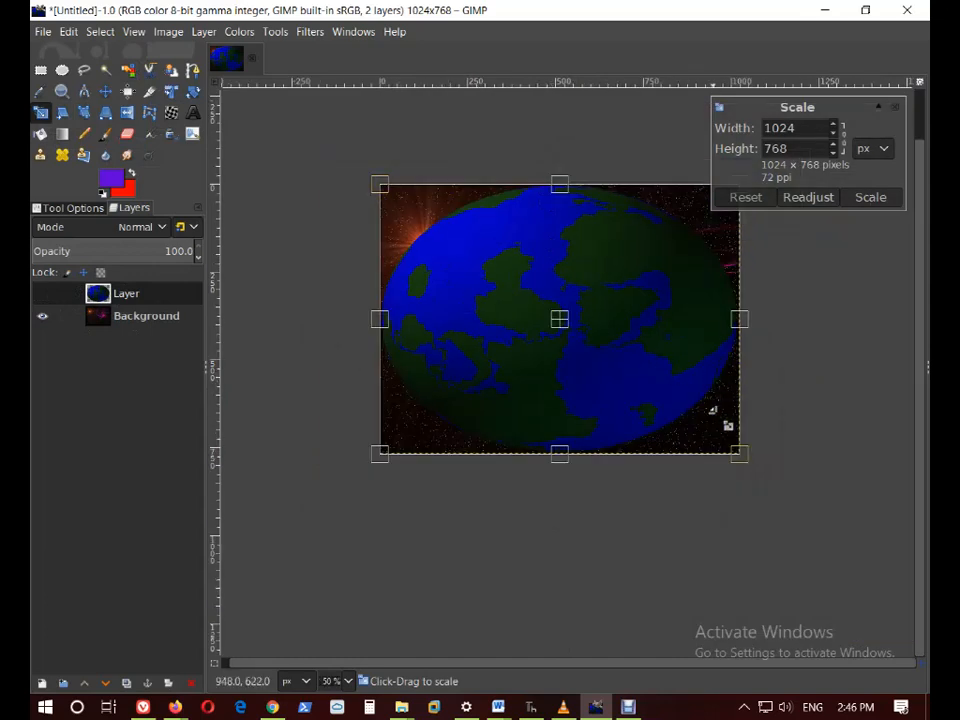
pyautogui.moveTo(743, 460); pyautogui.dragTo(756, 358)
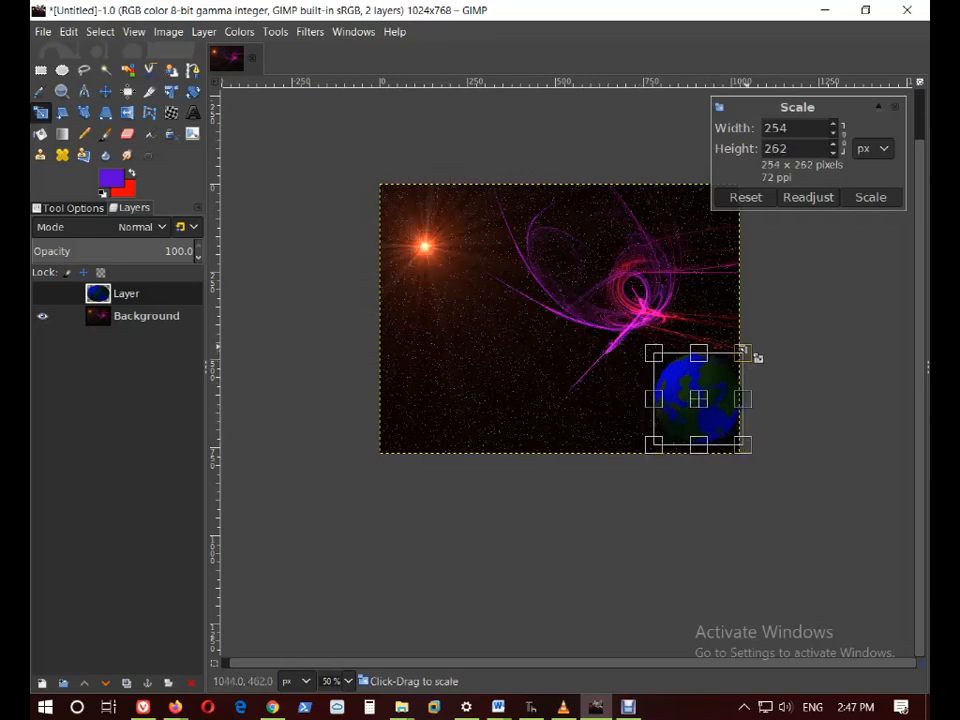
# Position the shrunken planet fully inside the image's lower-right corner, below the galaxy, and apply the scaling.
pyautogui.moveTo(699, 399); pyautogui.dragTo(718, 450)
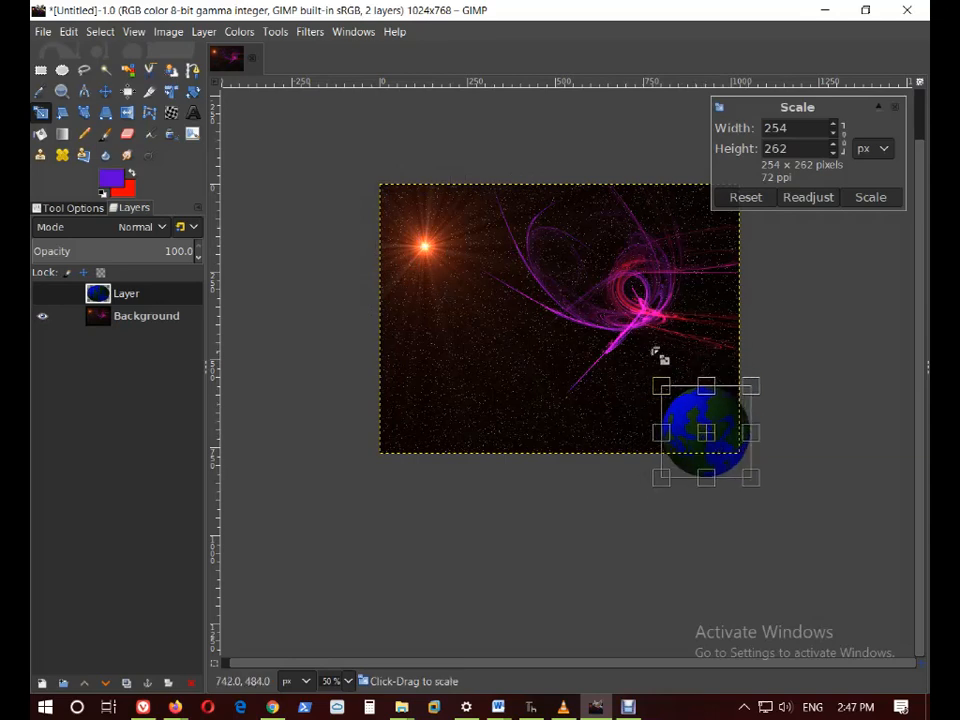
pyautogui.scroll(3, 697, 365)
pyautogui.moveTo(731, 570); pyautogui.dragTo(666, 459)
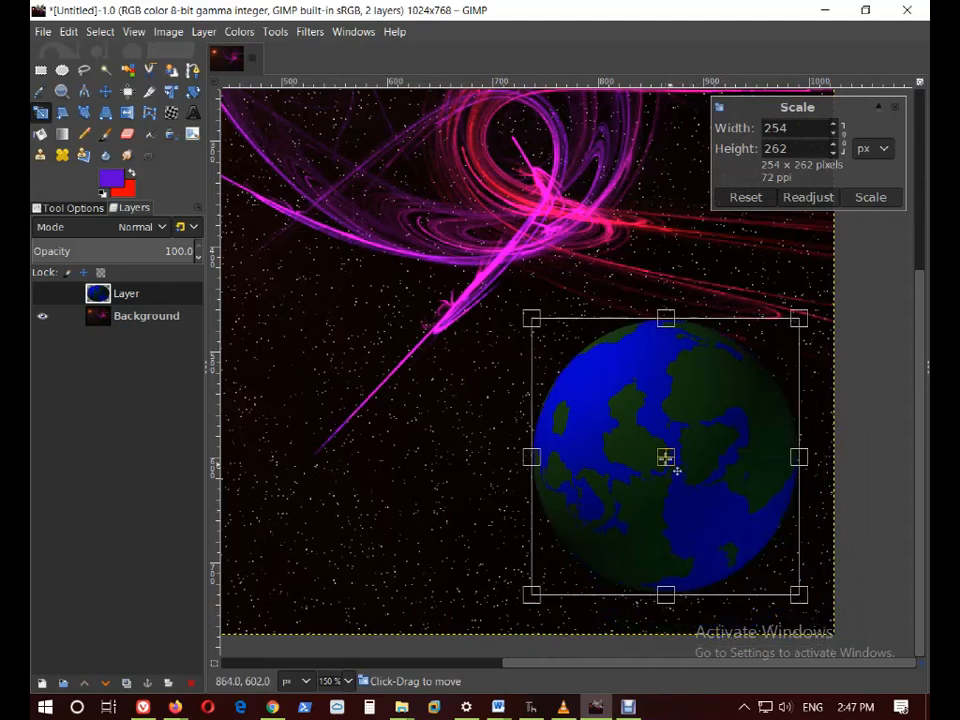
pyautogui.scroll(-1, 439, 324)
pyautogui.scroll(1, 439, 324)
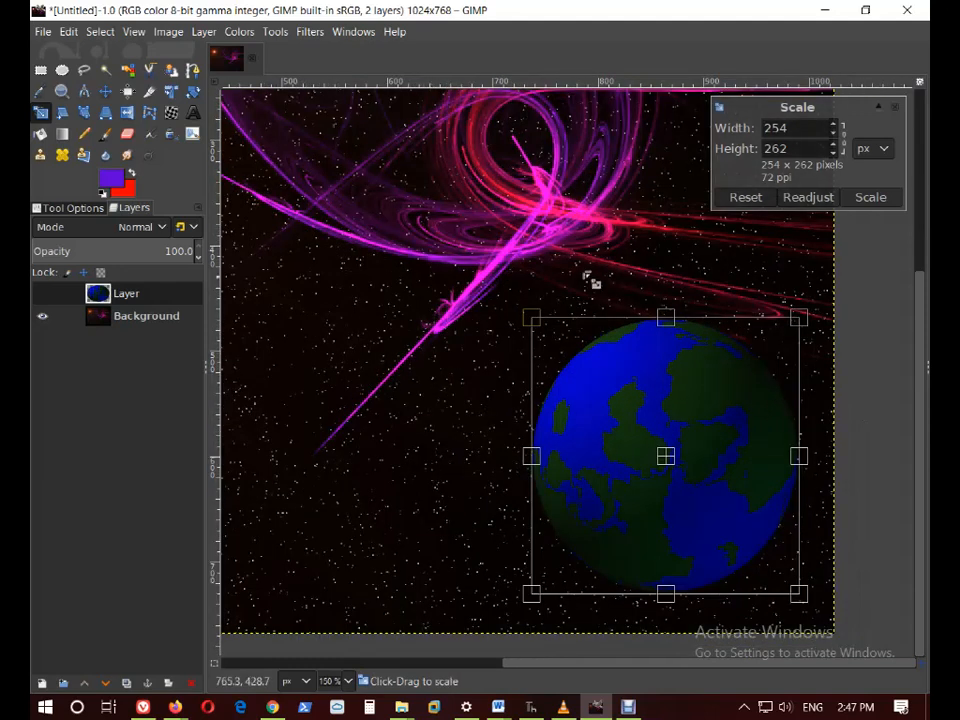
pyautogui.click(870, 199)
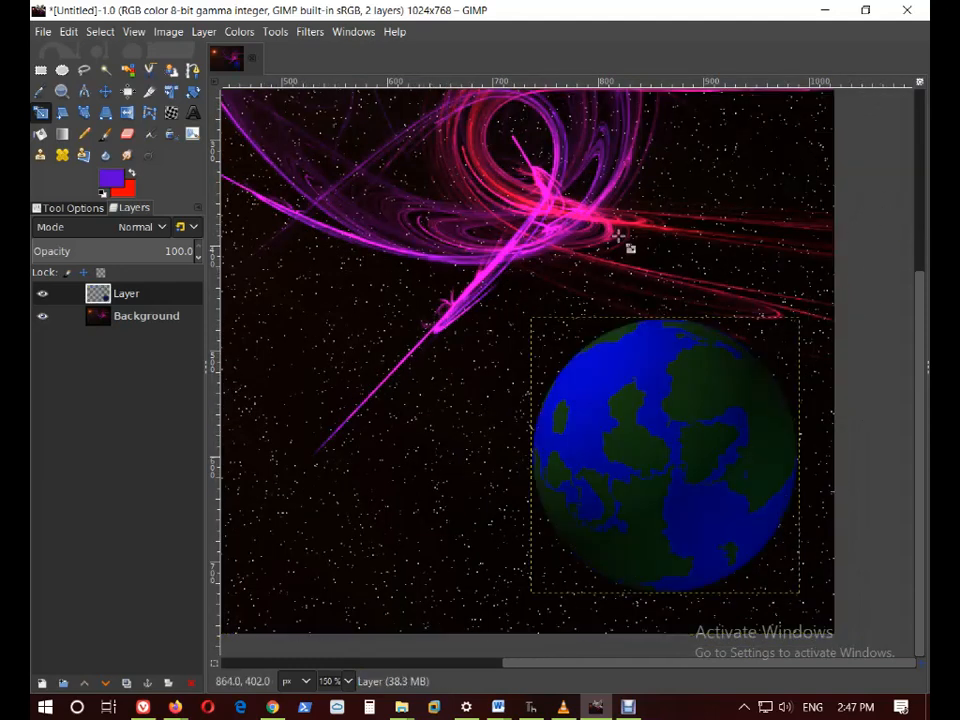
pyautogui.scroll(-1, 470, 229)
pyautogui.moveTo(420, 666); pyautogui.dragTo(283, 672)
pyautogui.scroll(-2, 699, 381)
pyautogui.scroll(1, 669, 364)
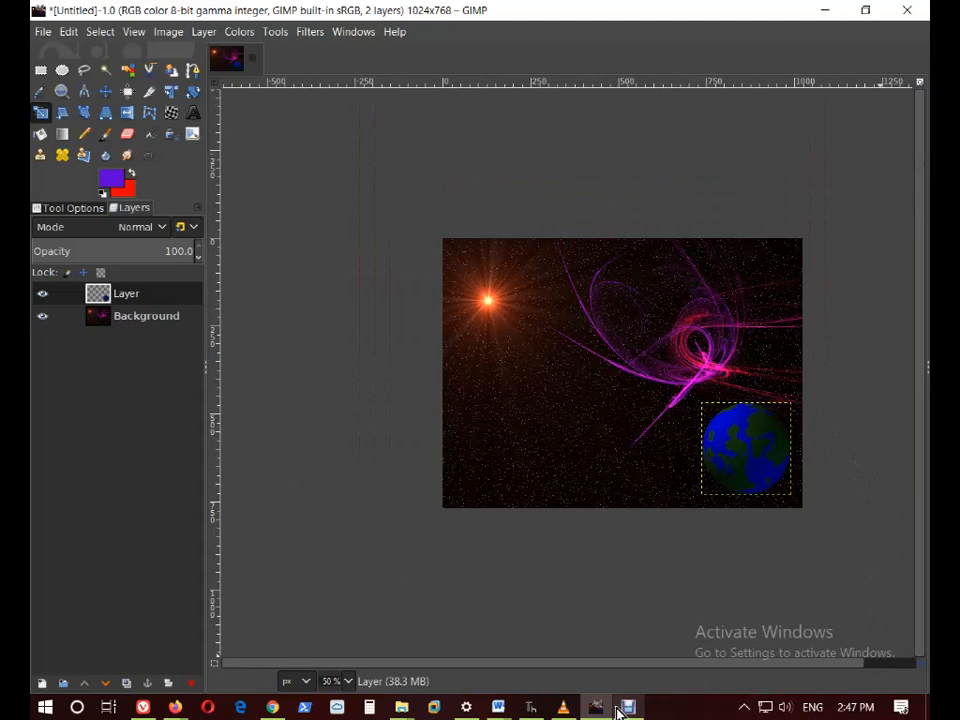
# Switch to the Google Docs outline in Firefox and review the SPHERE section's instructions.
pyautogui.click(175, 707)
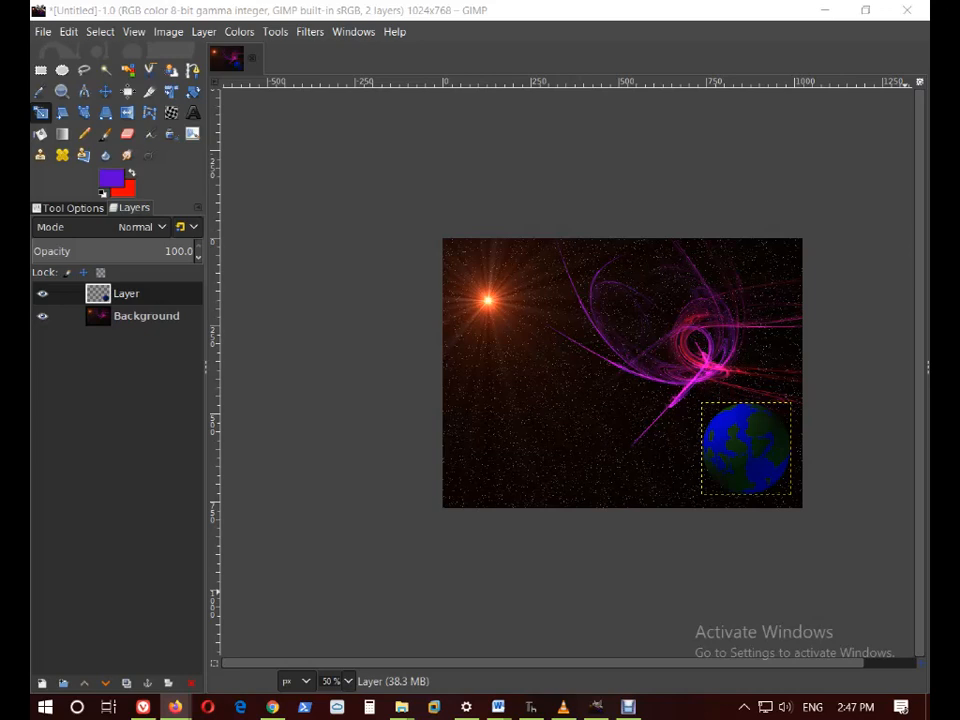
pyautogui.moveTo(928, 115); pyautogui.dragTo(508, 102)
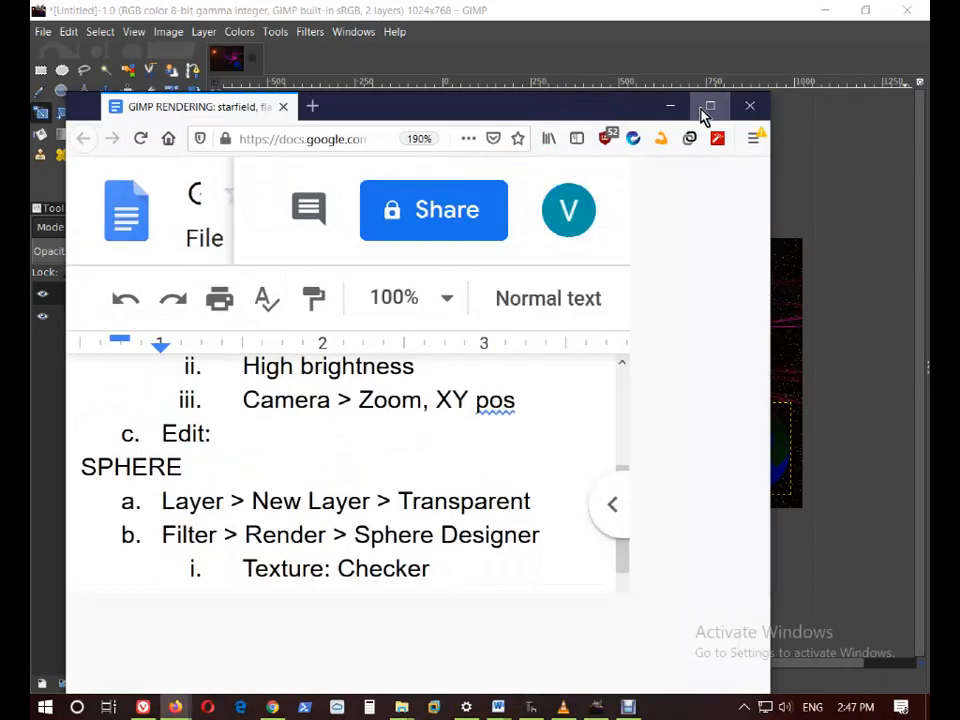
pyautogui.click(710, 105)
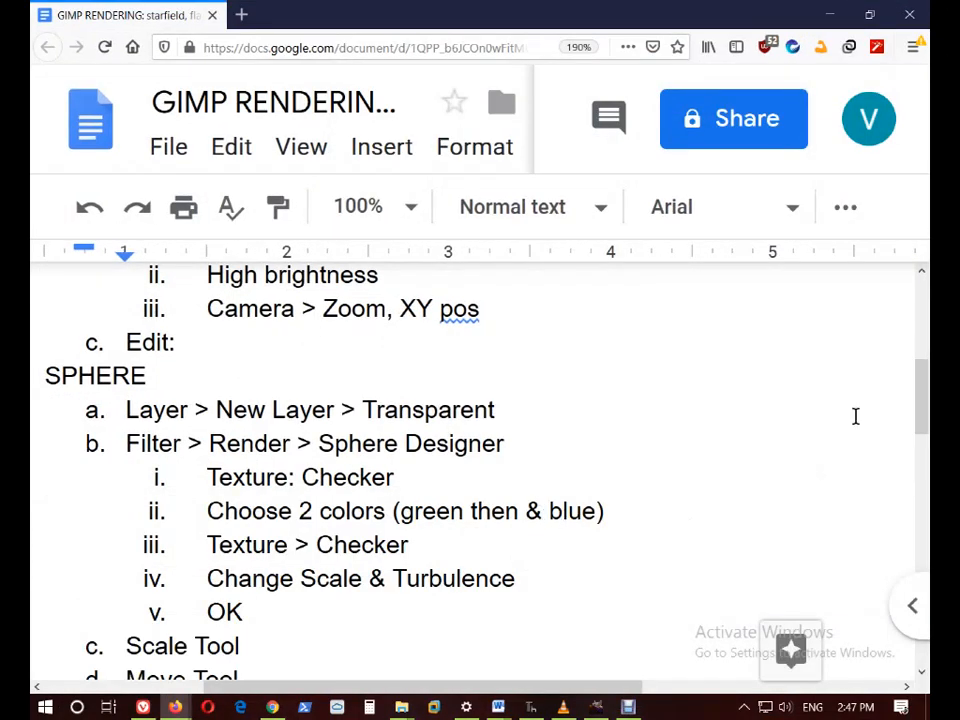
pyautogui.moveTo(926, 399)
pyautogui.mouseDown()
pyautogui.moveTo(922, 420)
pyautogui.moveTo(922, 405)
pyautogui.mouseUp()
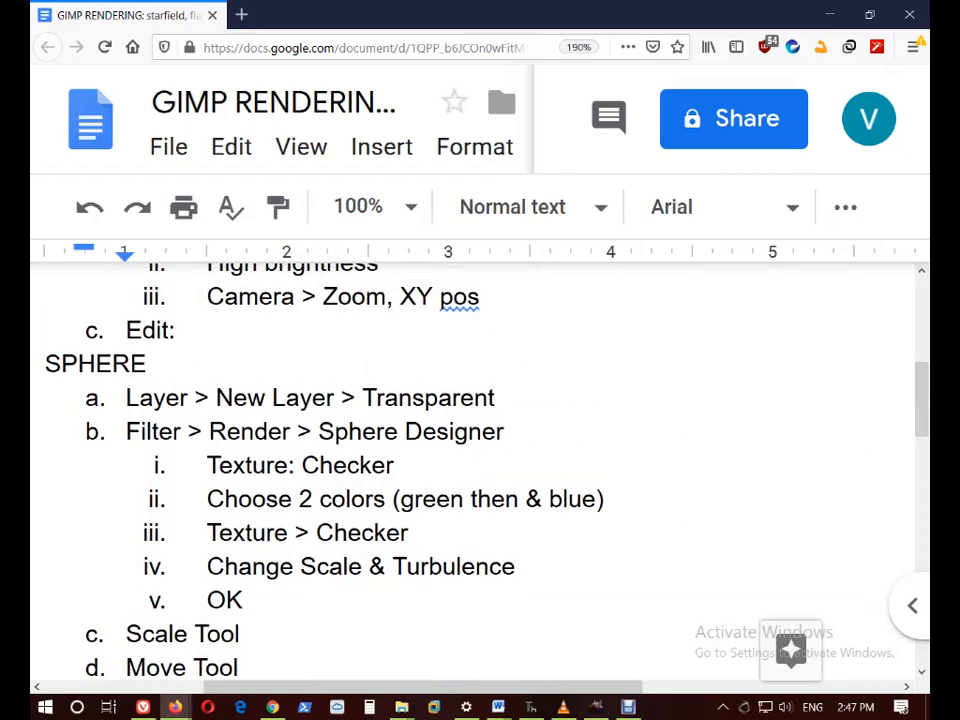
pyautogui.hotkey('alt', 'Tab')
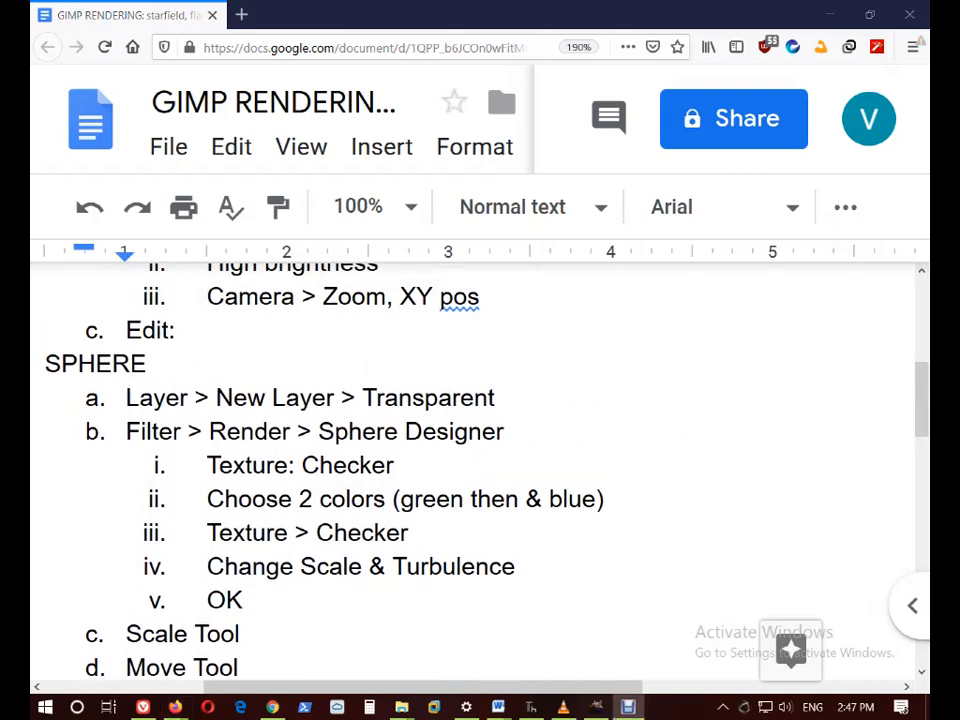